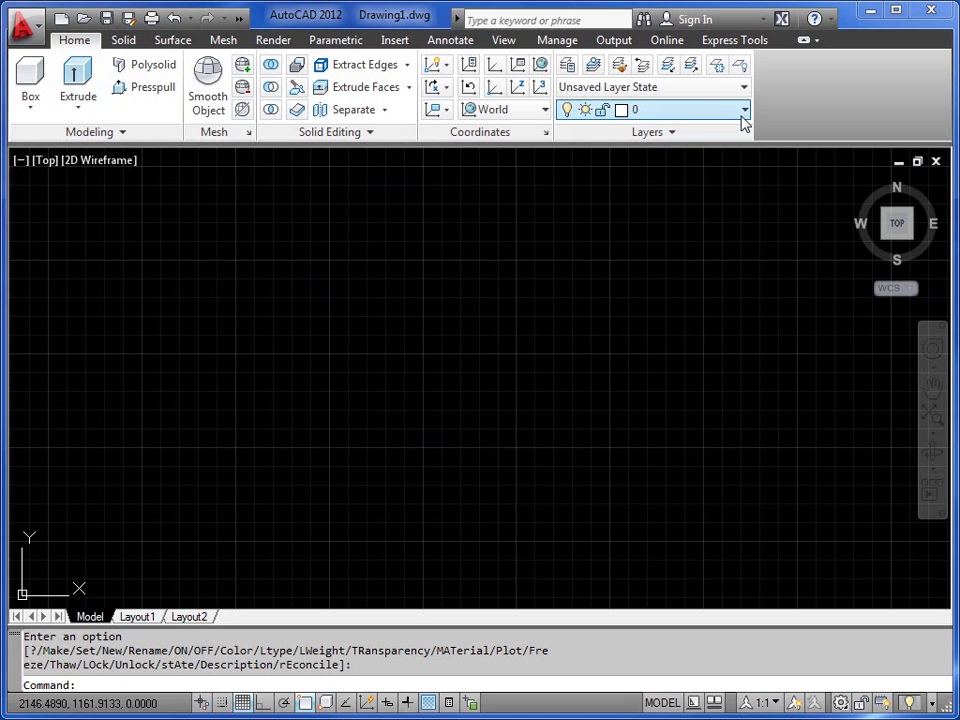
Step: With layer 0 kept current, attach photo_material.jpg from the Desktop as a reference image
left_click(742, 118)
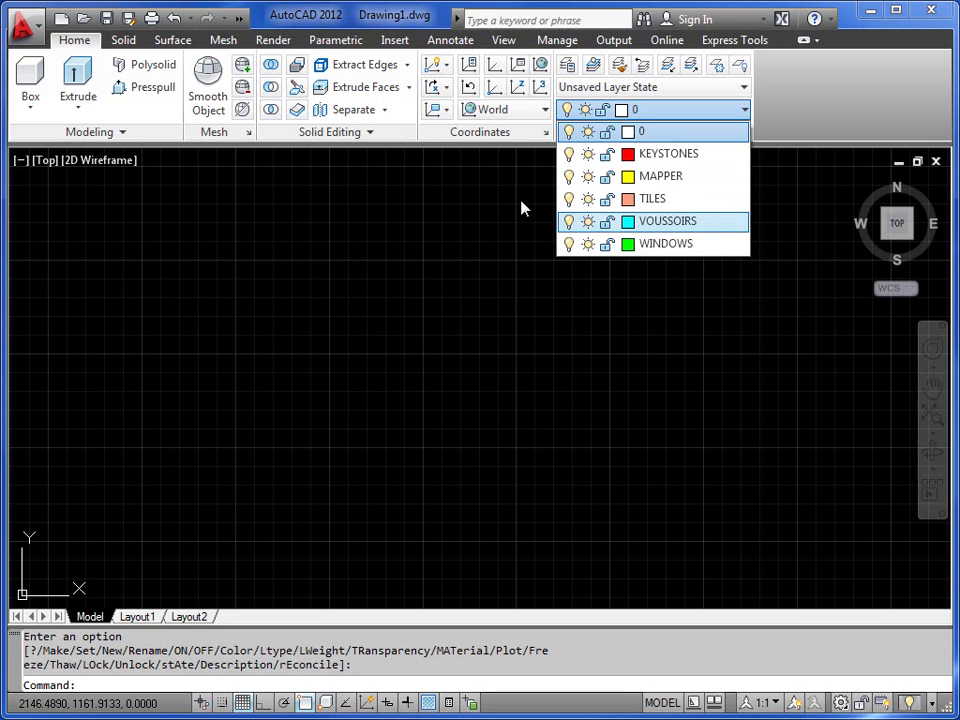
left_click(668, 136)
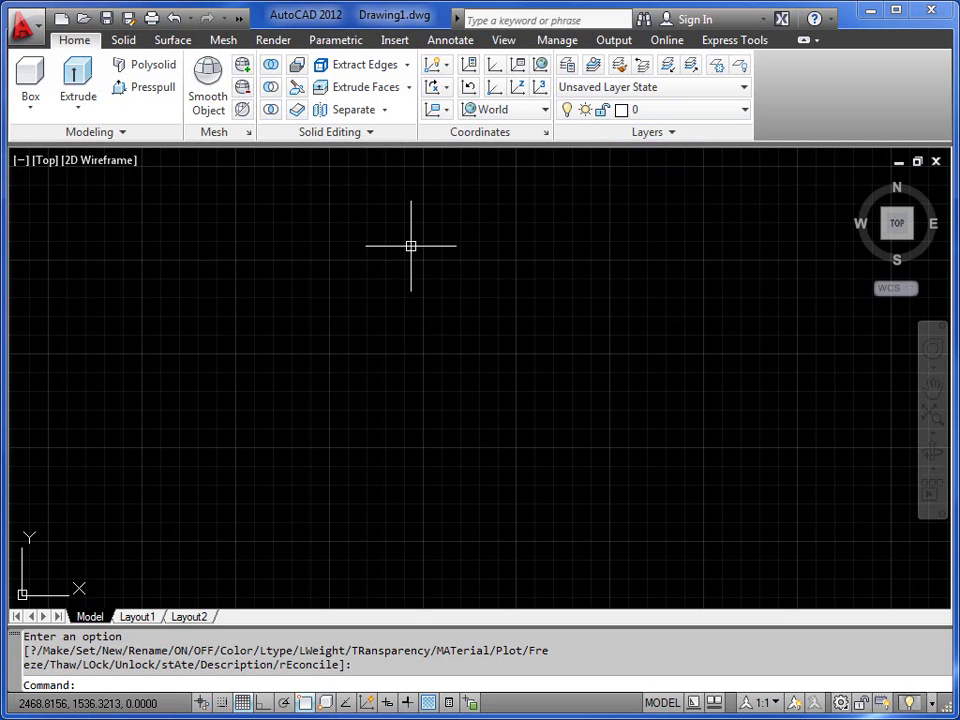
left_click(396, 44)
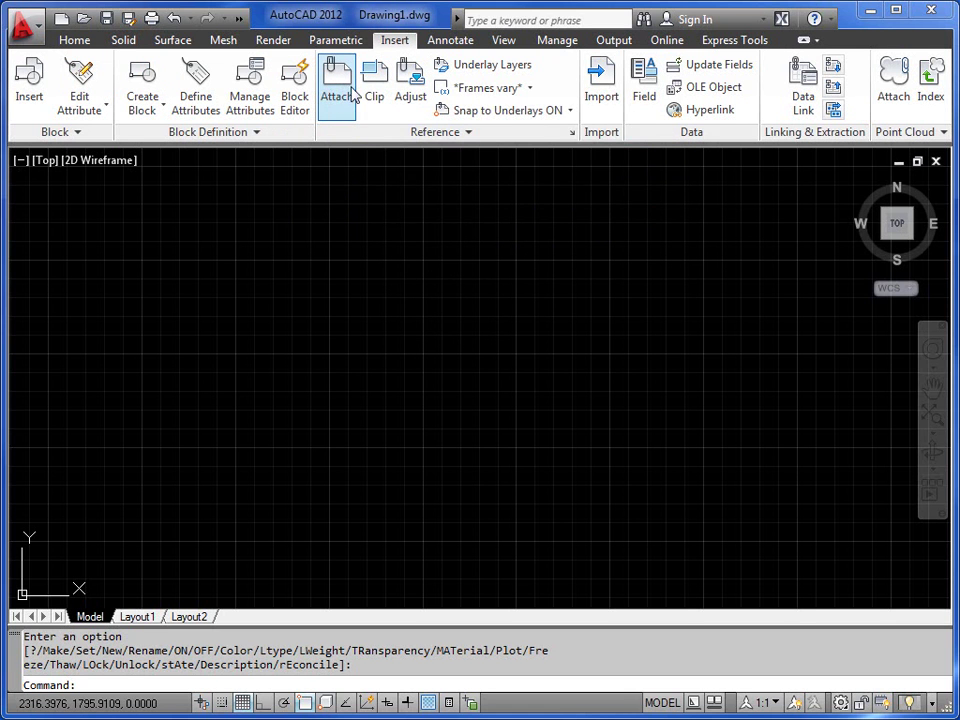
left_click(343, 93)
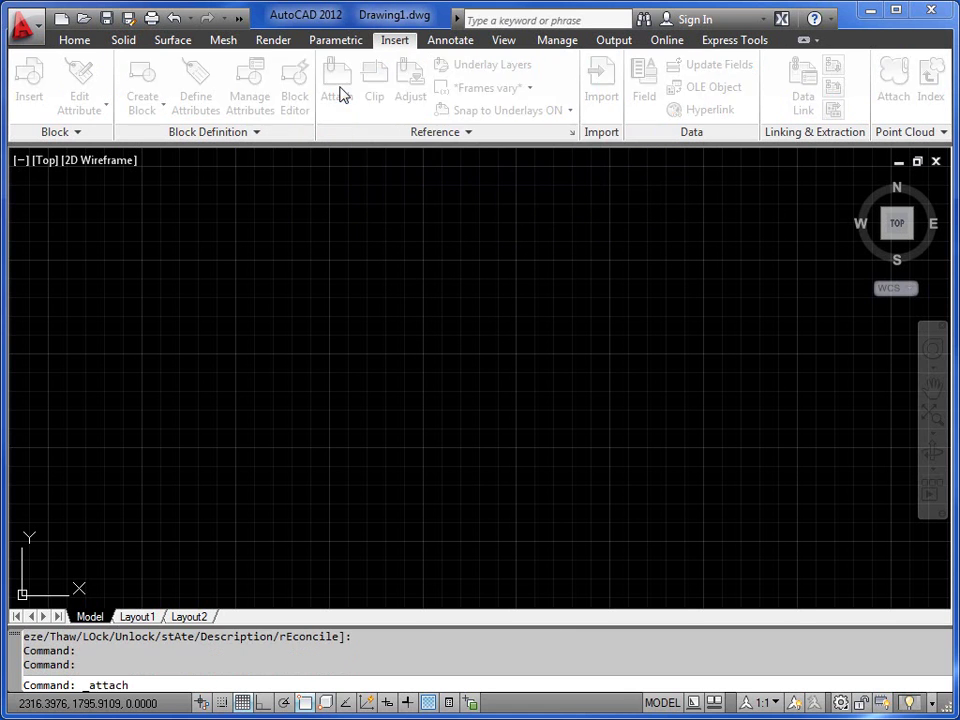
left_click(268, 500)
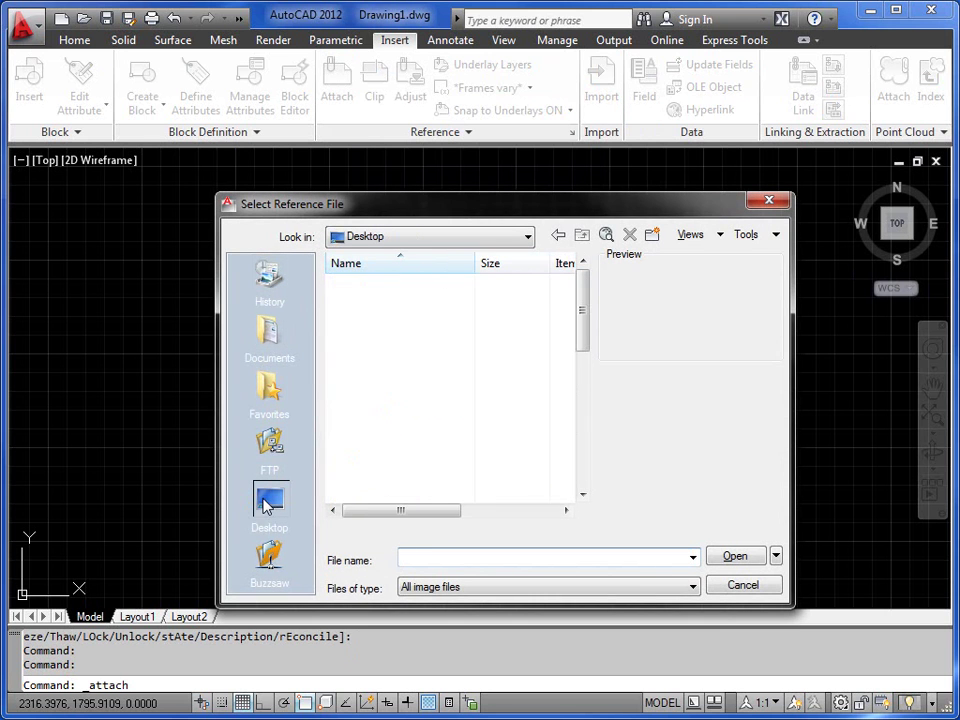
scroll(583, 343, "down", 1)
left_click_drag(583, 343, 581, 489)
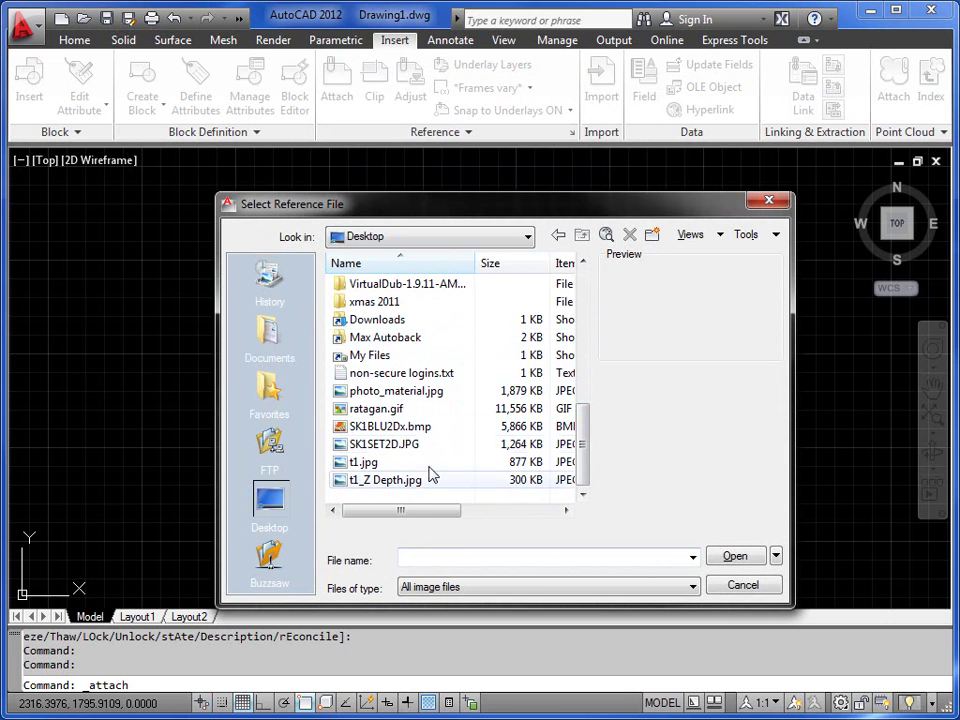
left_click(385, 391)
left_click(735, 558)
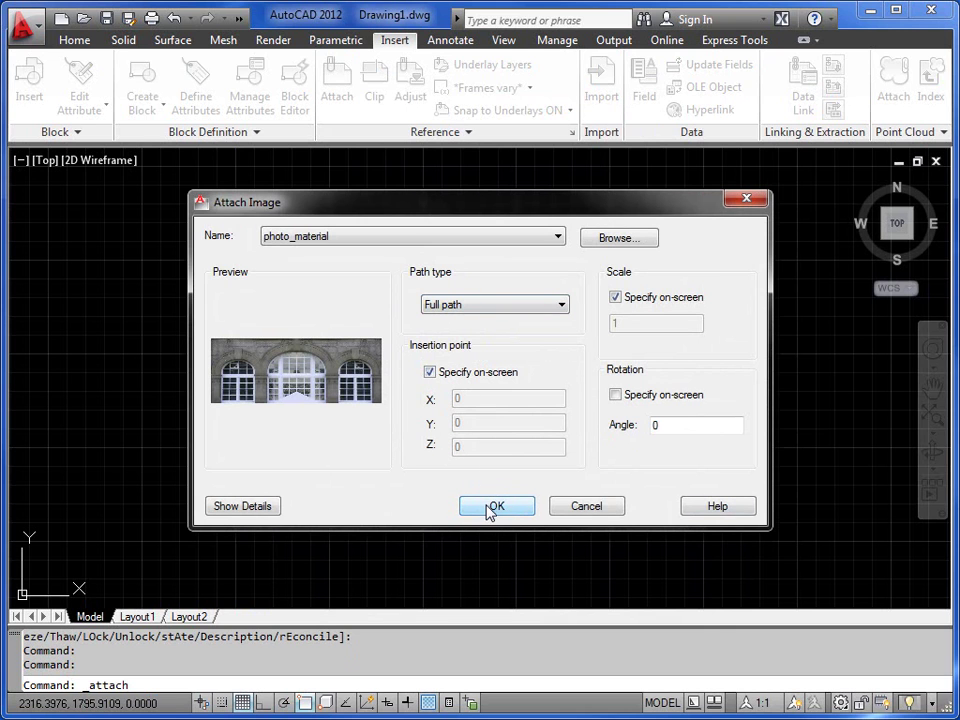
left_click(490, 508)
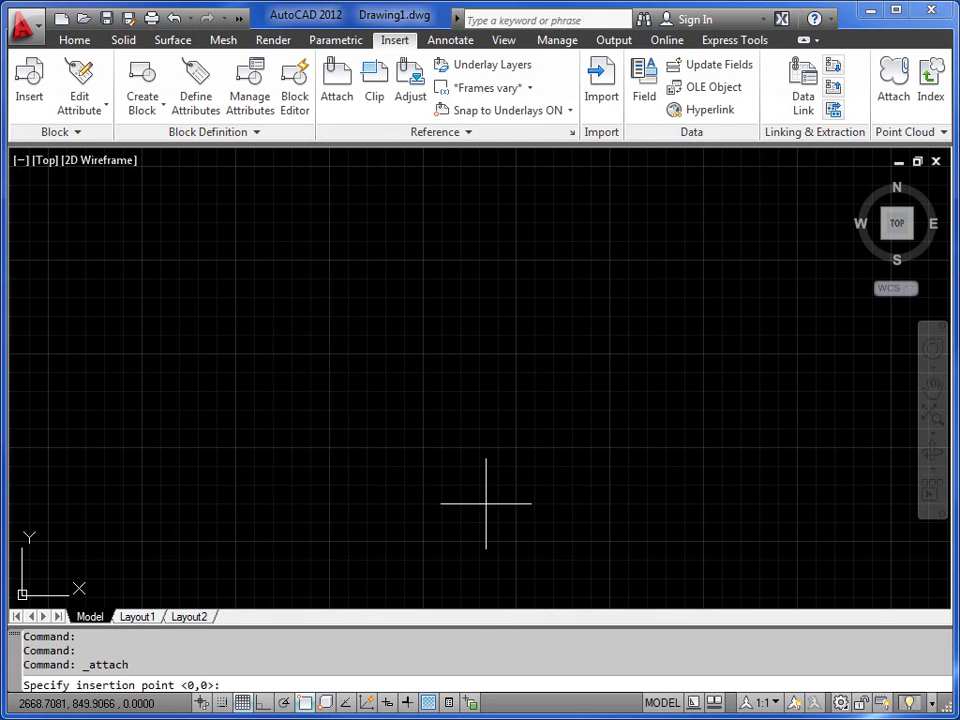
Step: Place the facade photo at insertion point 0,0 with scale factor 1
left_click(292, 465)
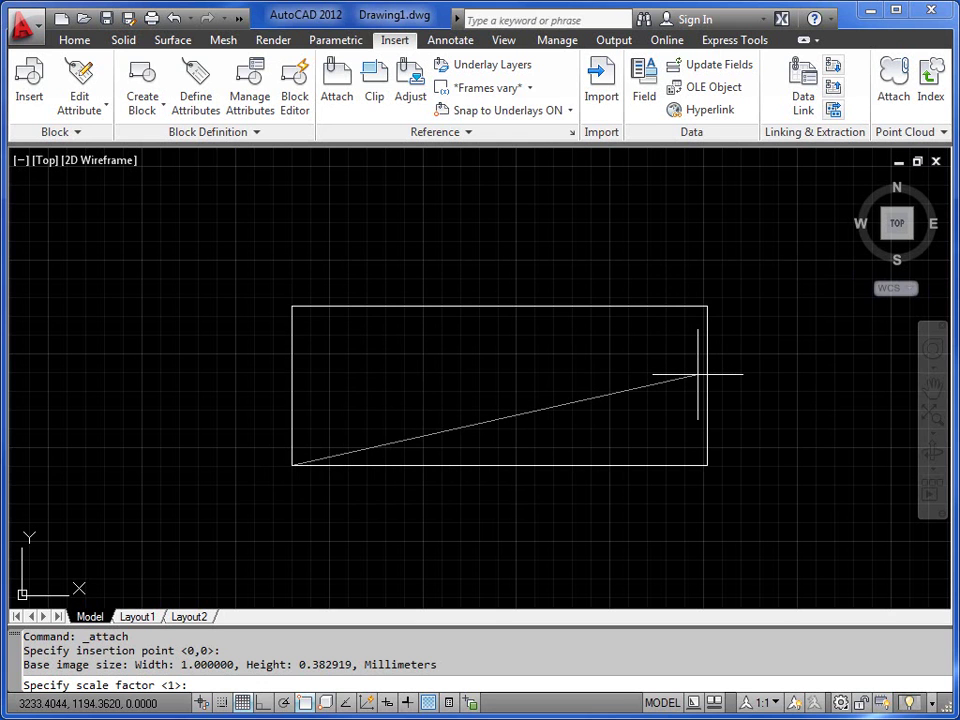
left_click(698, 375)
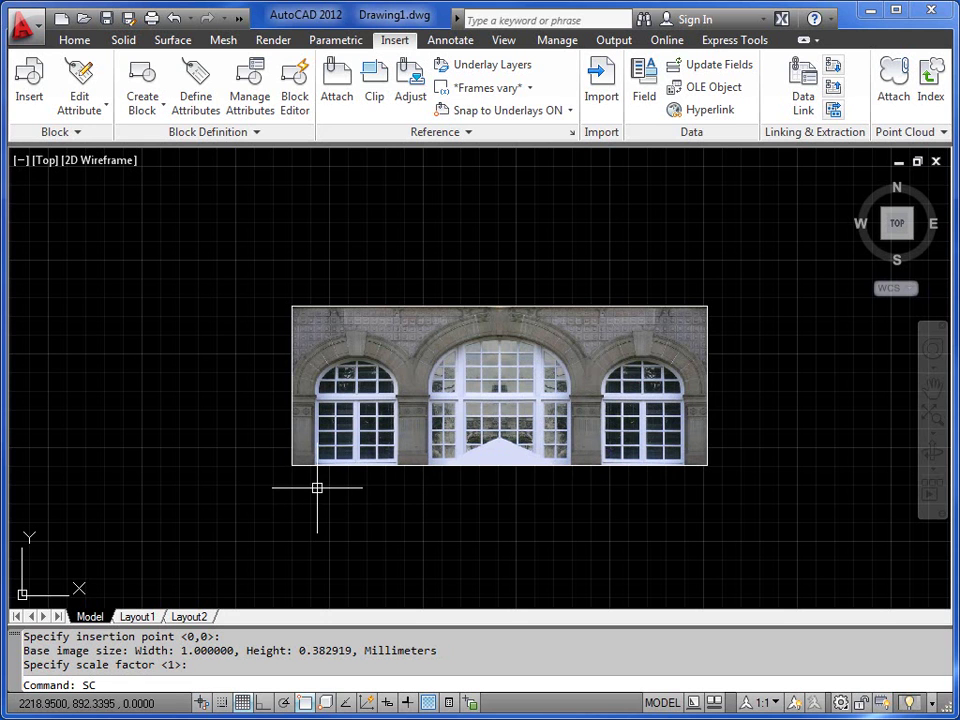
Step: Select the facade photo for scaling, with its lower-left corner as base point
key("Return")
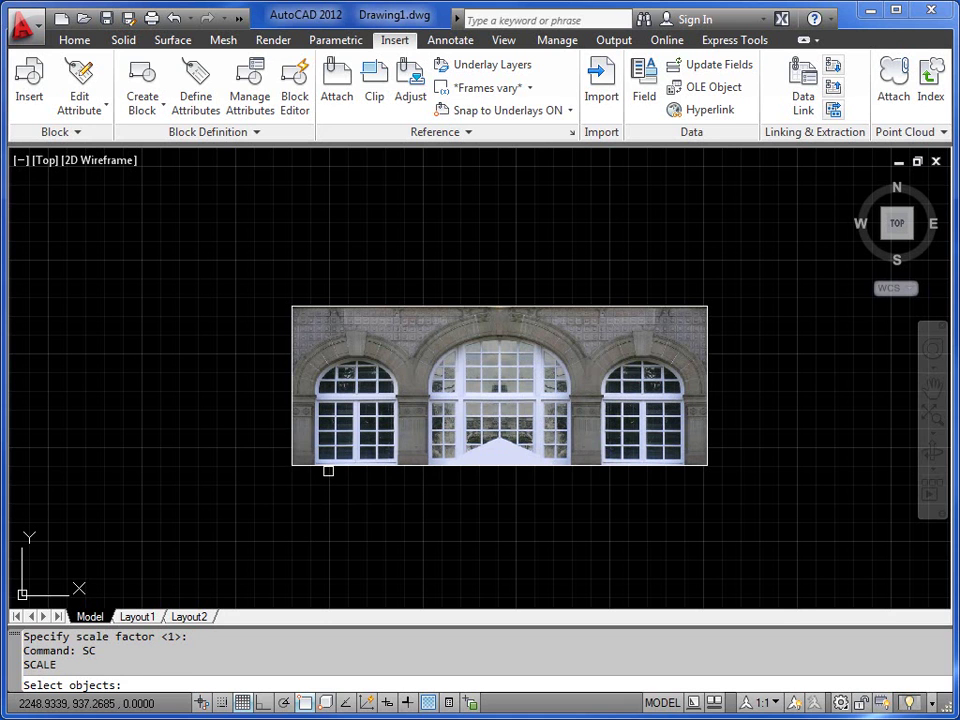
left_click(328, 466)
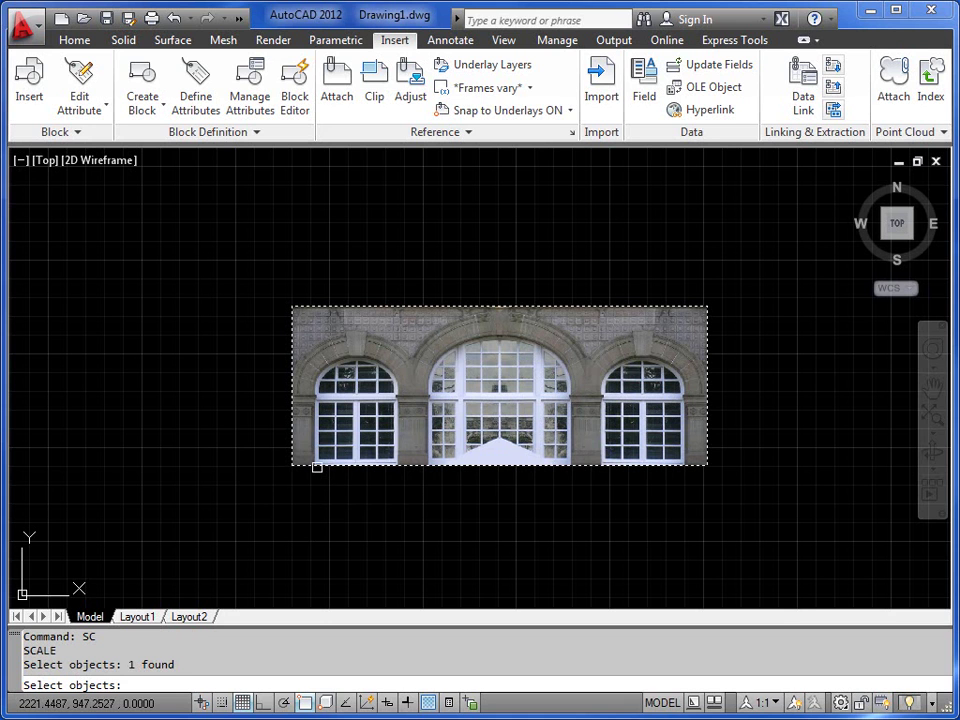
key("Return")
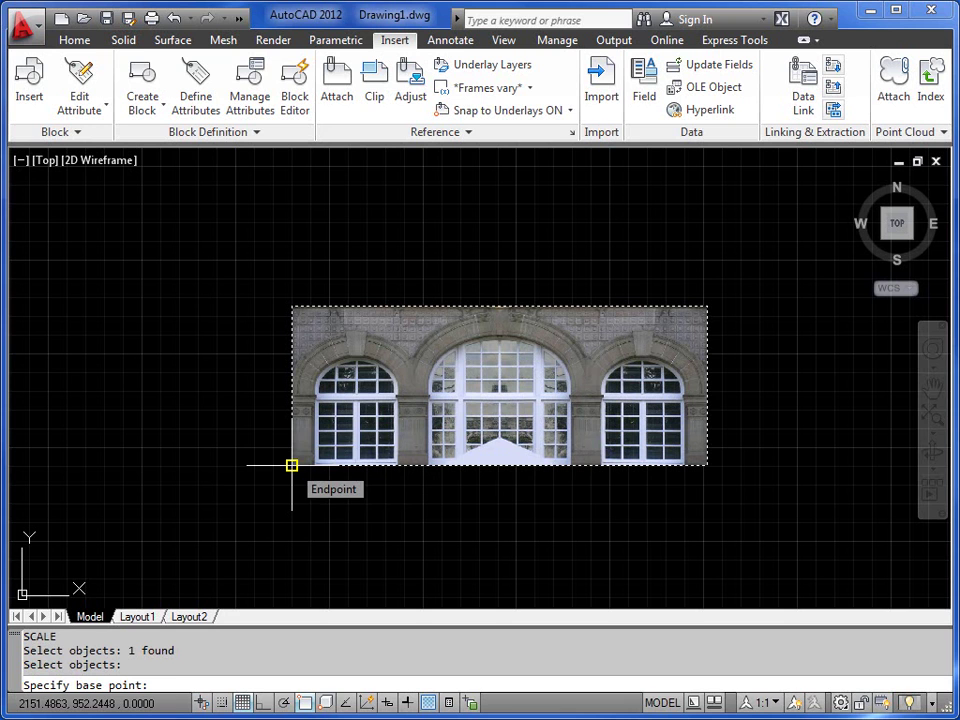
left_click(291, 466)
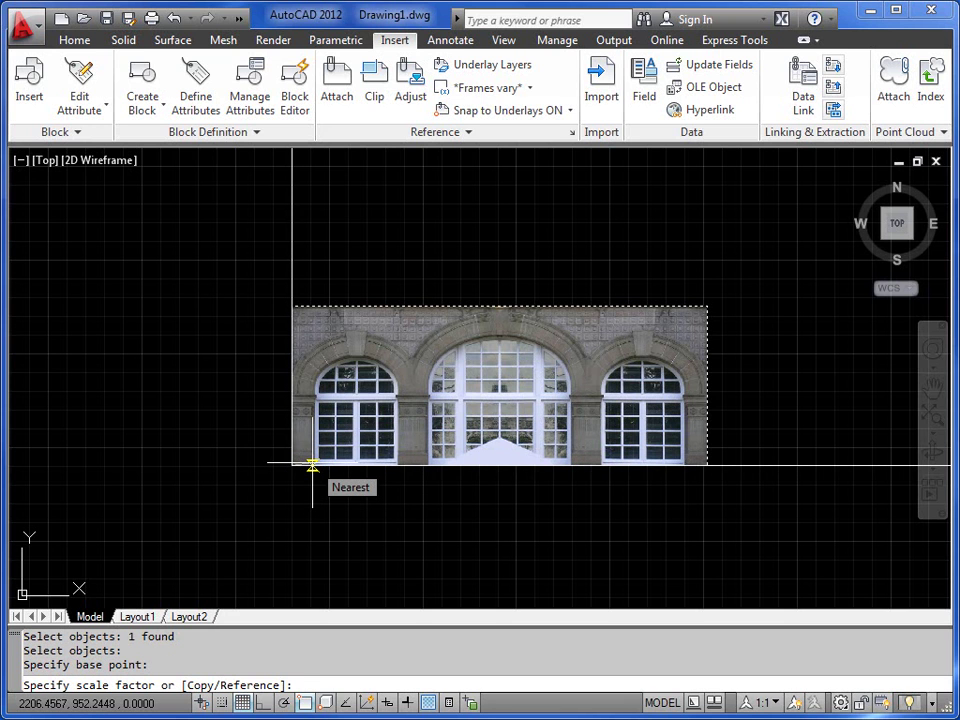
Step: Scale it by reference so the lower-left to lower-right edge becomes 6000, then frame it
type("R")
key("Return")
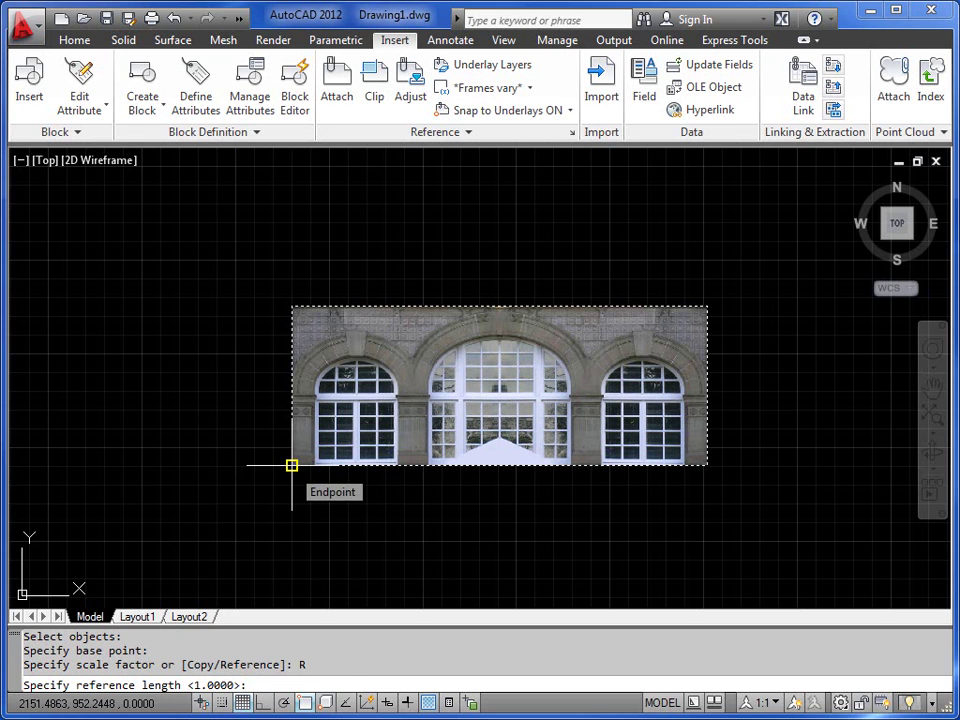
left_click(291, 466)
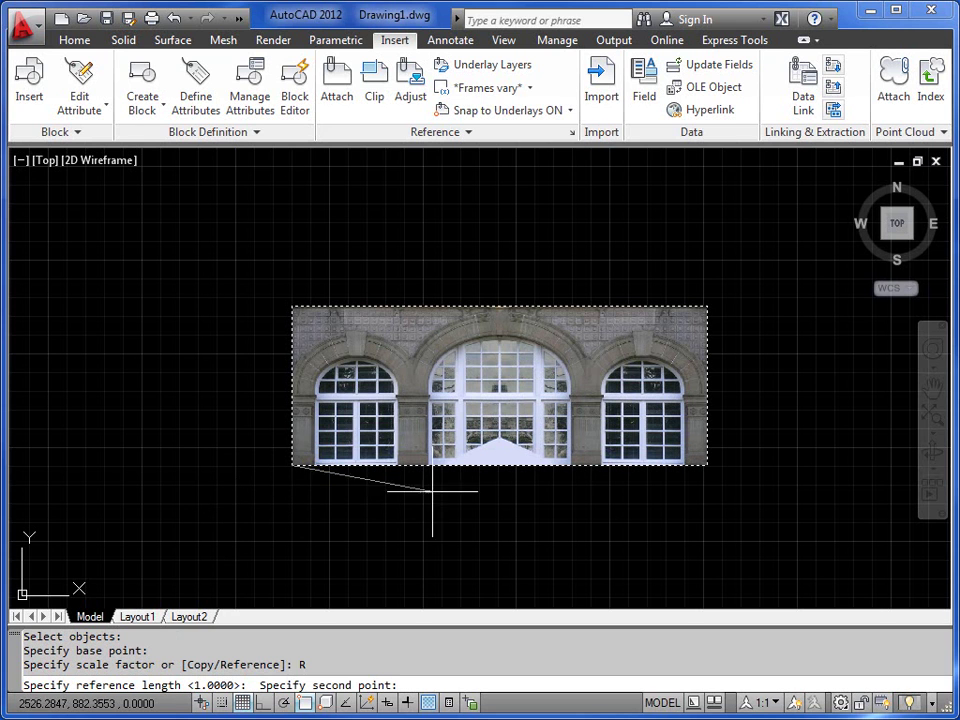
left_click(707, 465)
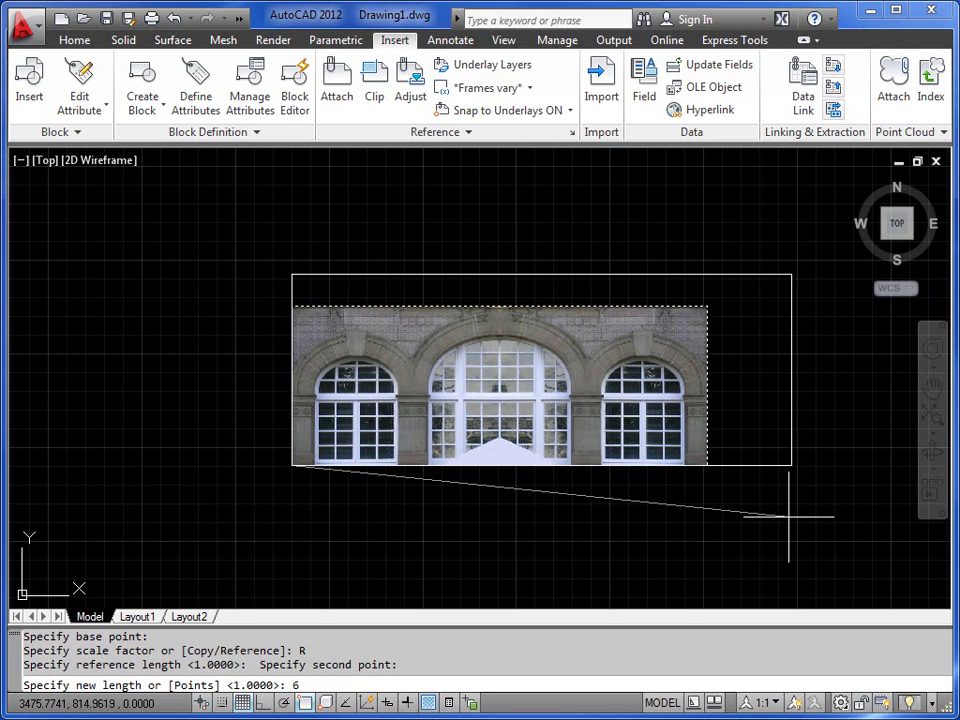
type("6000")
key("Return")
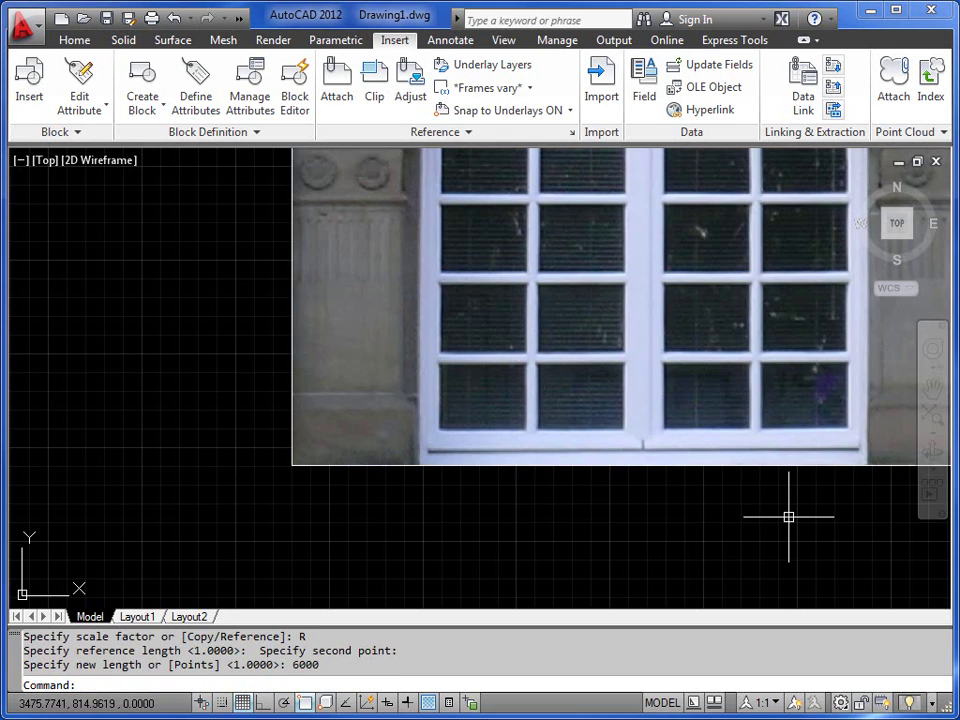
scroll(606, 428, "down", 5)
middle_click_drag(606, 428, 493, 420)
scroll(540, 420, "up", 2)
middle_click_drag(575, 420, 429, 418)
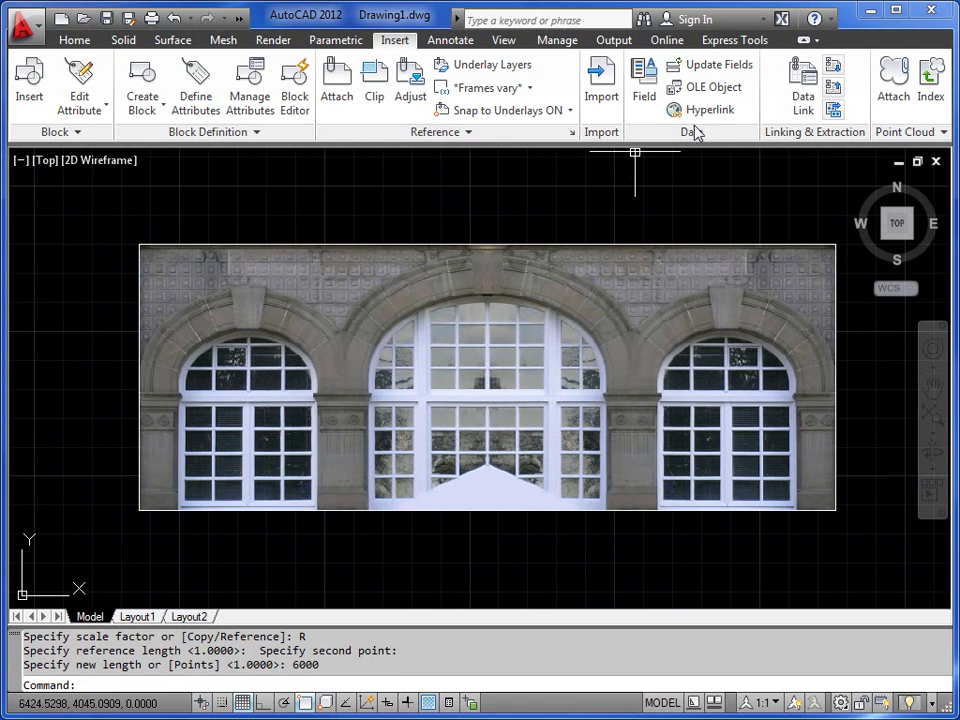
left_click(80, 42)
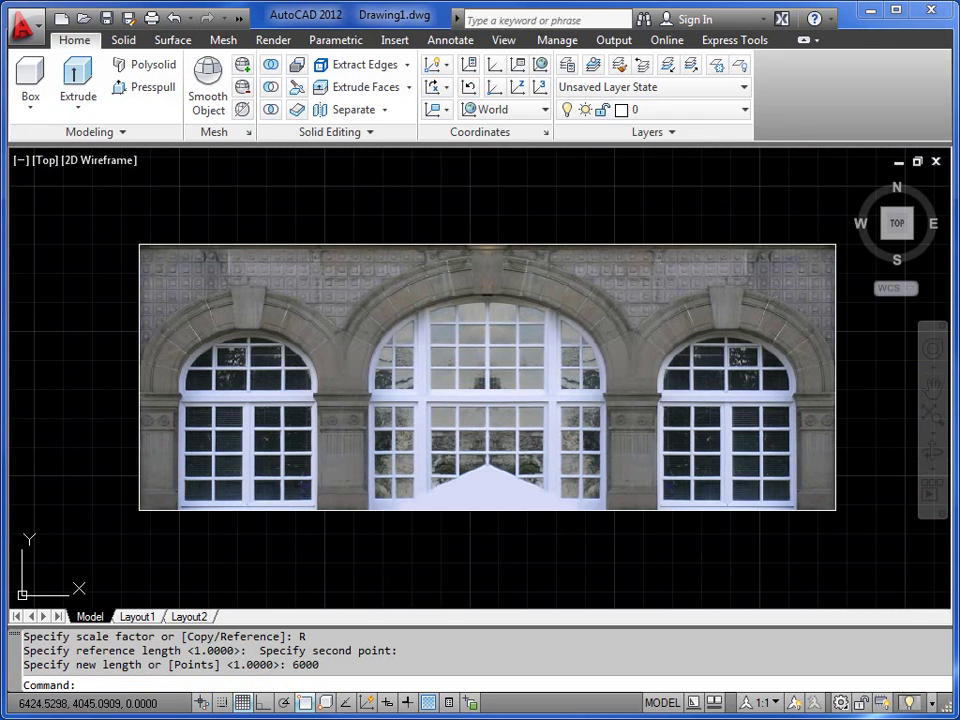
Step: On layer MAPPER, draw a 3D face snapped to the facade photo's four corners
left_click(718, 110)
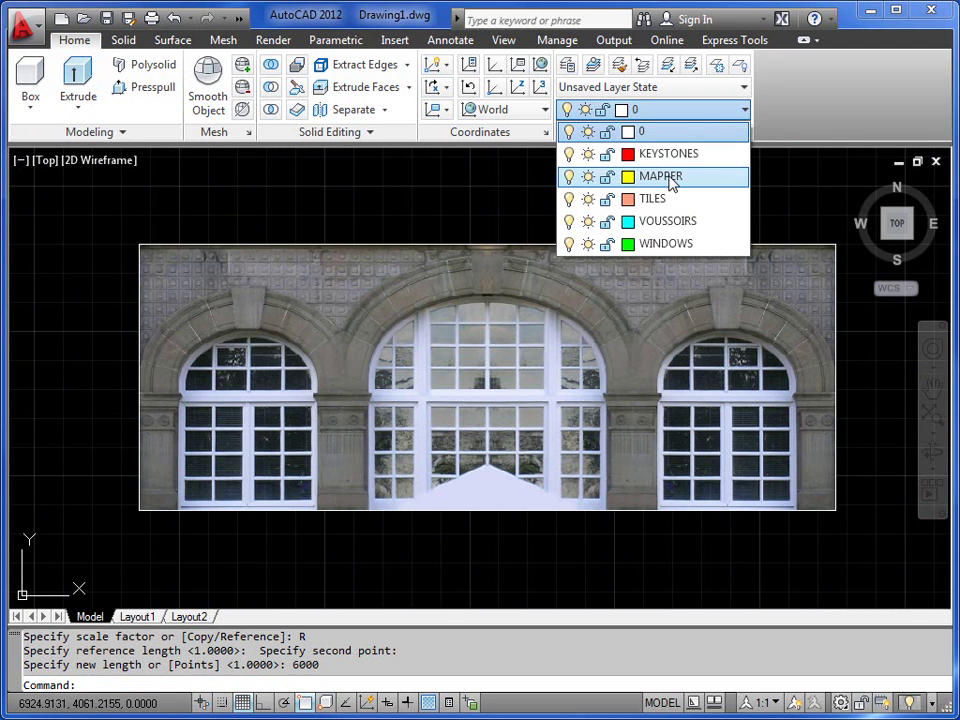
left_click(670, 180)
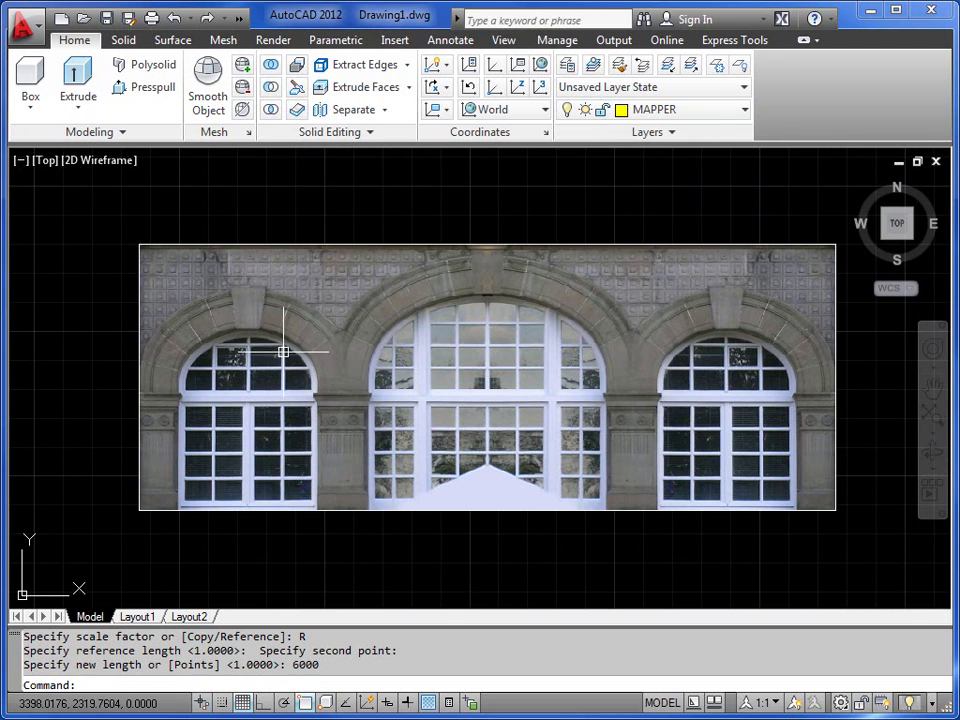
type("3F")
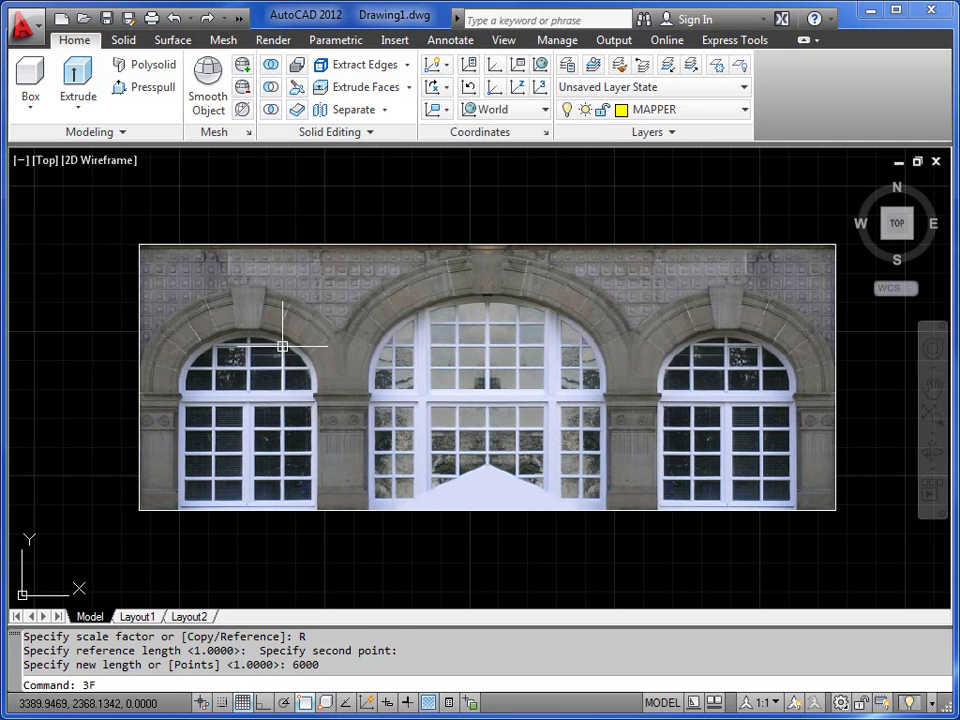
key("Return")
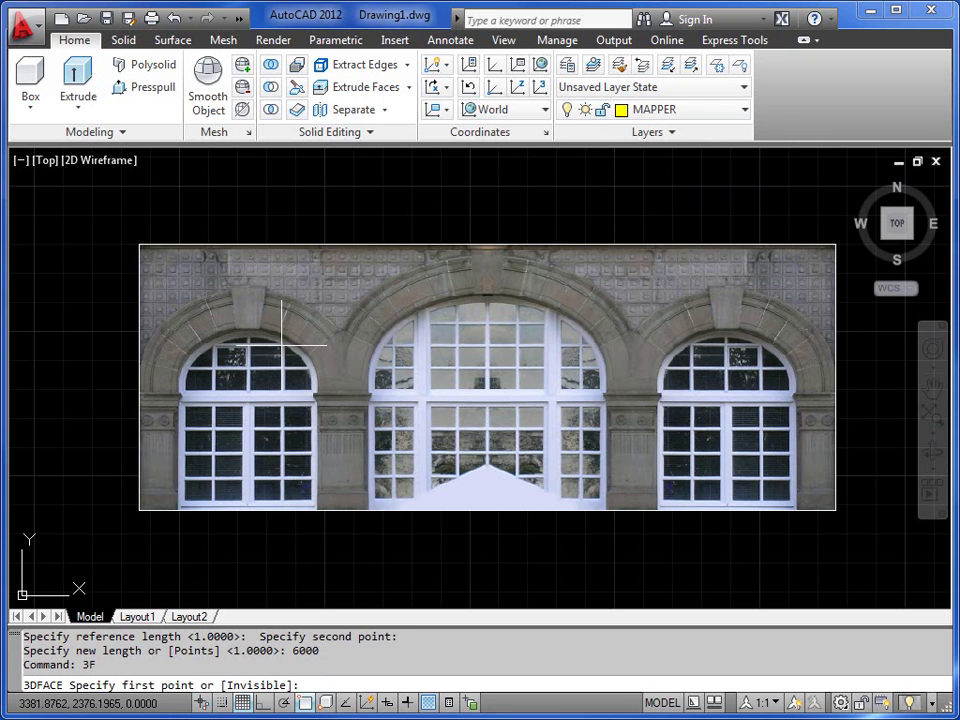
left_click(139, 511)
left_click(836, 510)
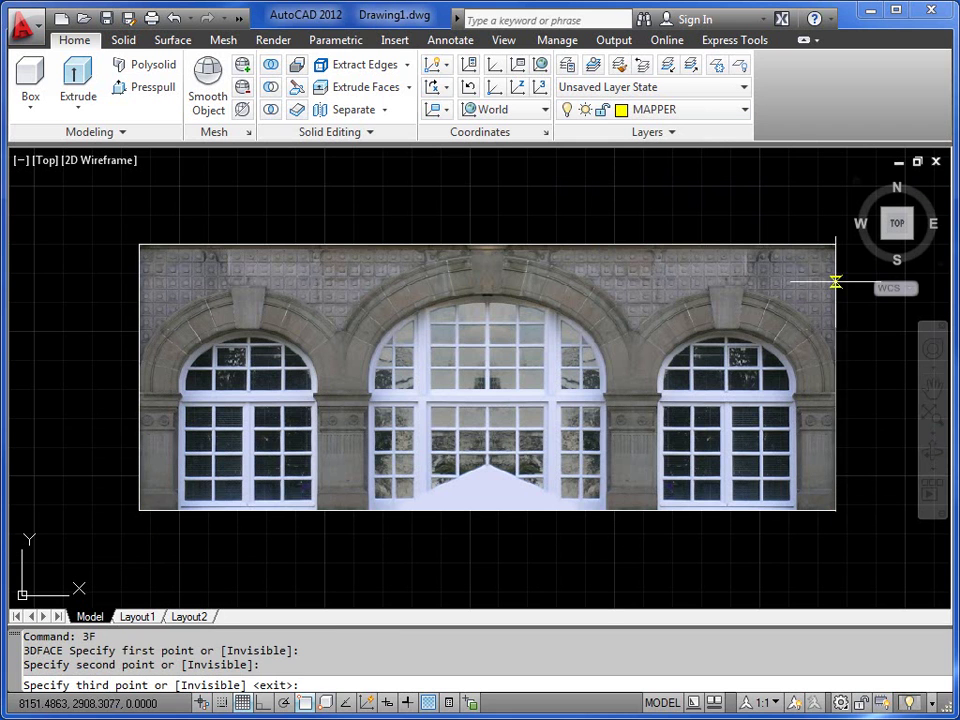
left_click(836, 245)
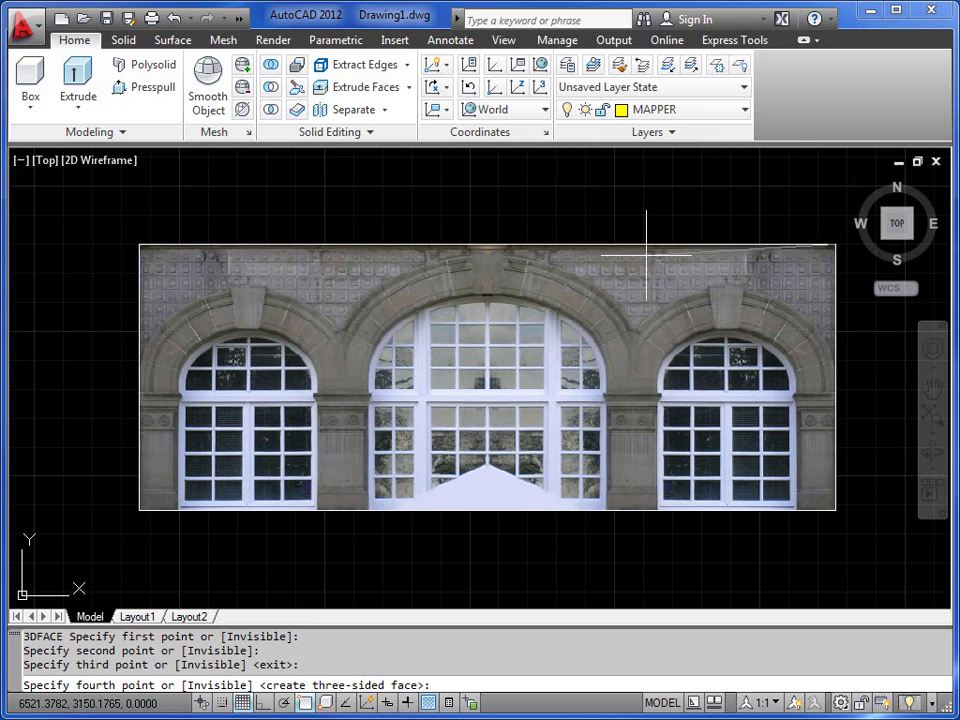
left_click(139, 244)
key("Return")
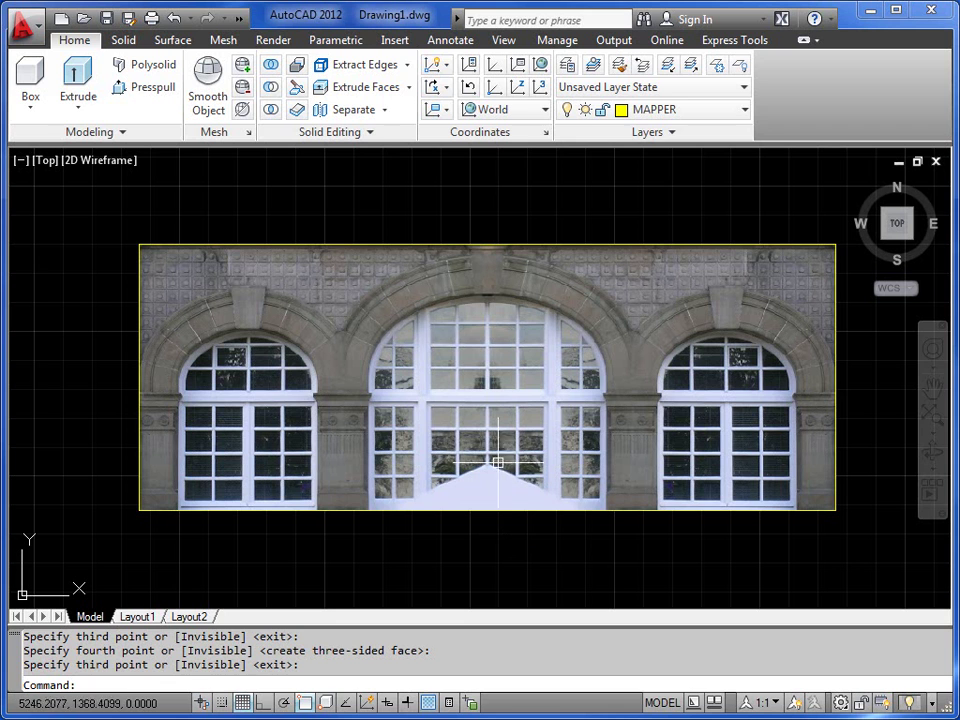
left_click(739, 111)
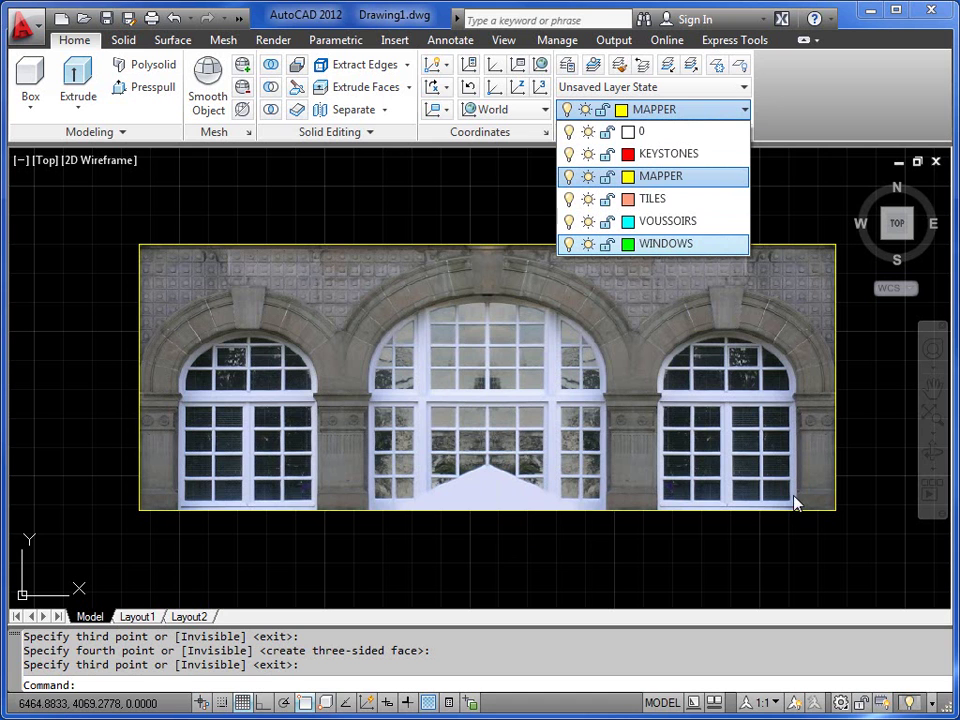
Step: On layer WINDOWS, start a polyline at the photo's bottom-edge midpoint, with Ortho on and grid hidden
left_click(660, 245)
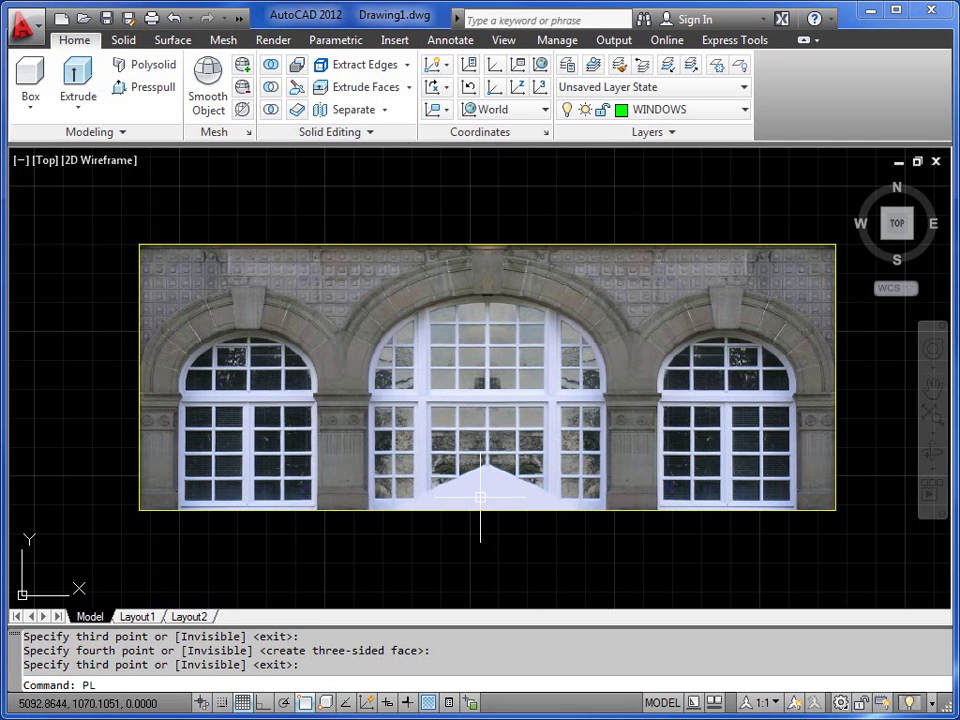
key("Return")
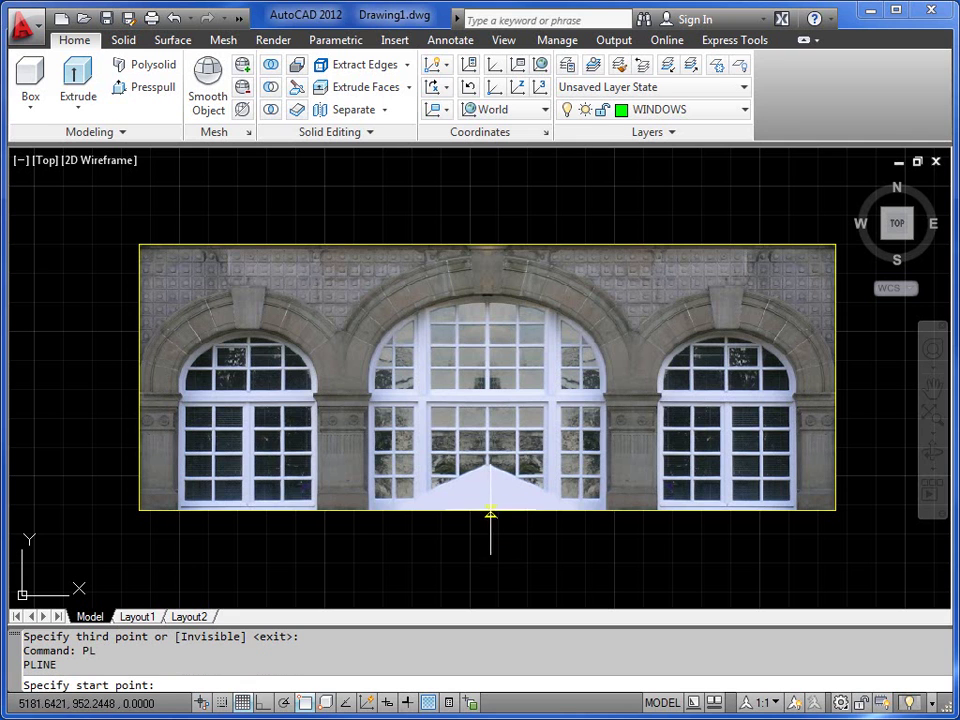
type("MID")
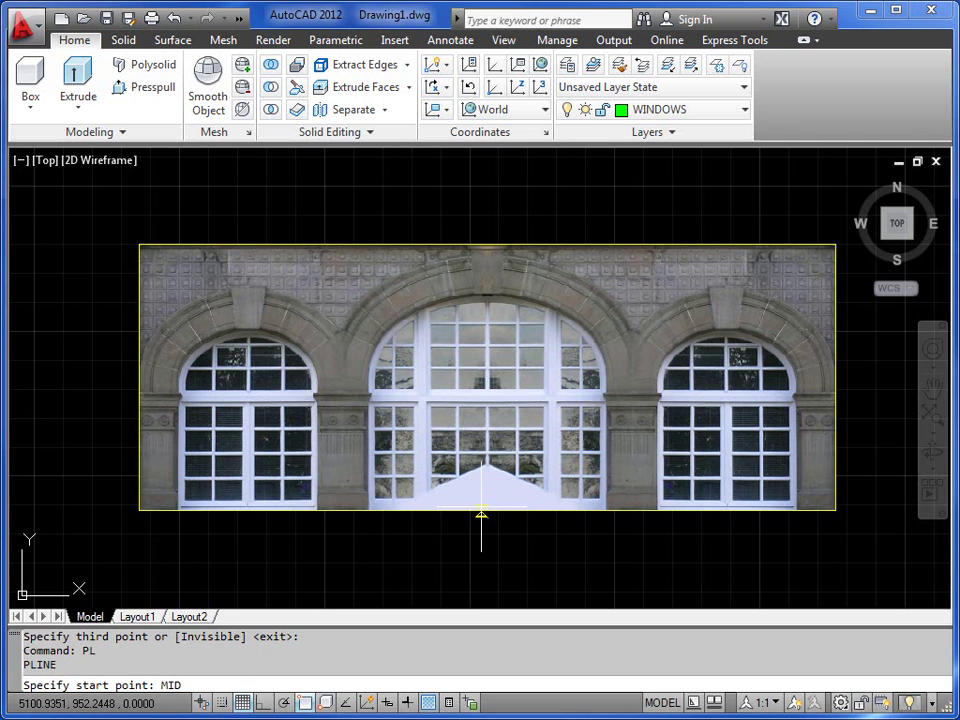
key("Return")
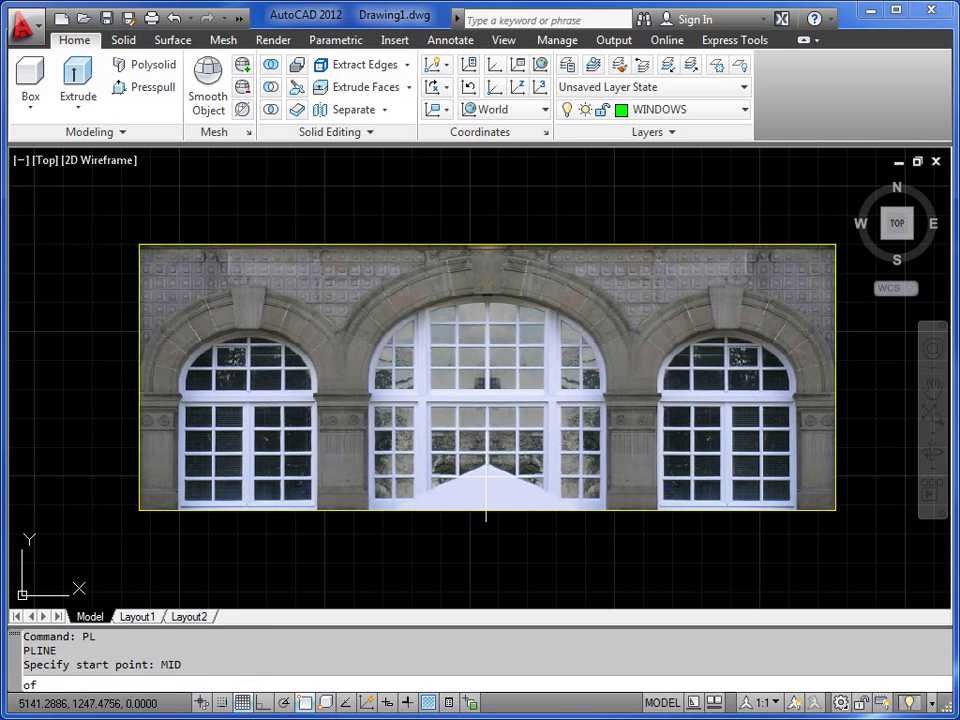
left_click(488, 510)
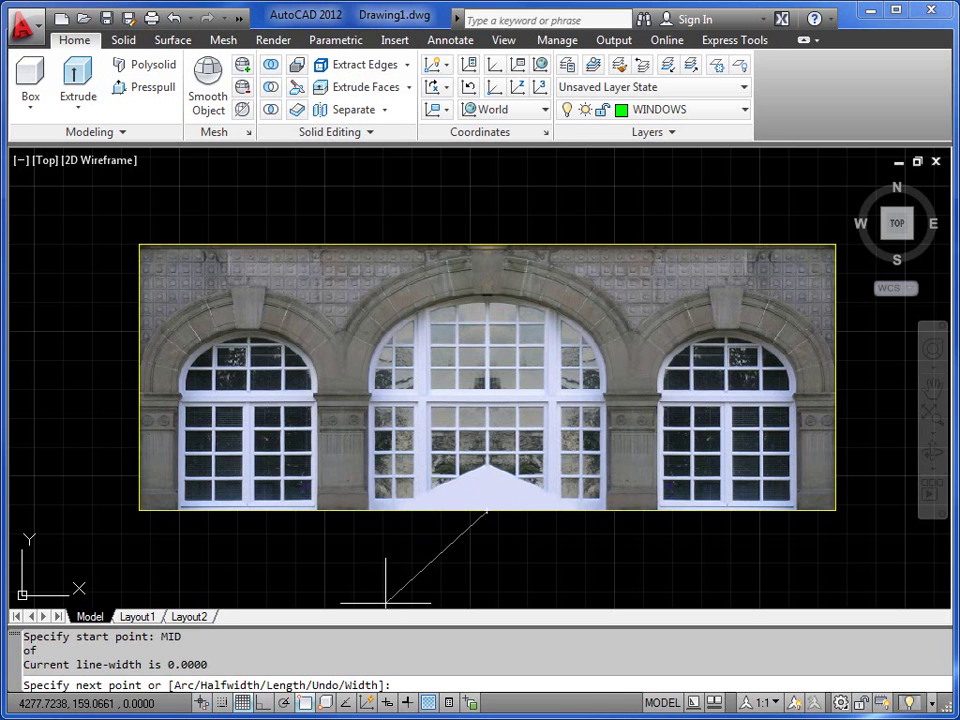
left_click(265, 705)
left_click(242, 705)
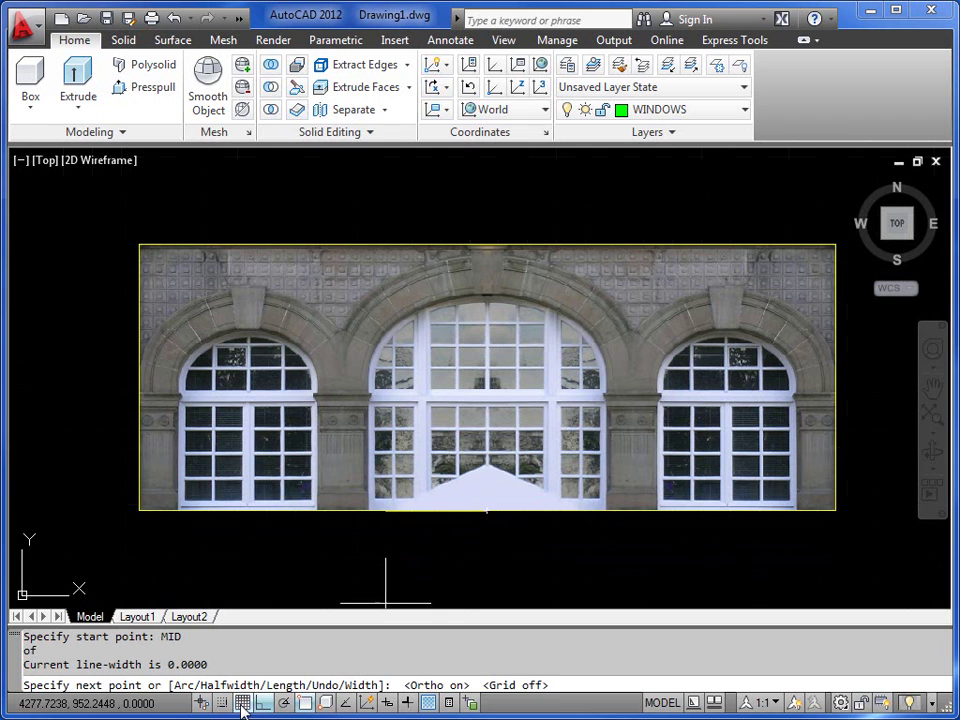
Step: Draw the polyline's vertical segment straight up to the central arch's crown
scroll(472, 325, "up", 3)
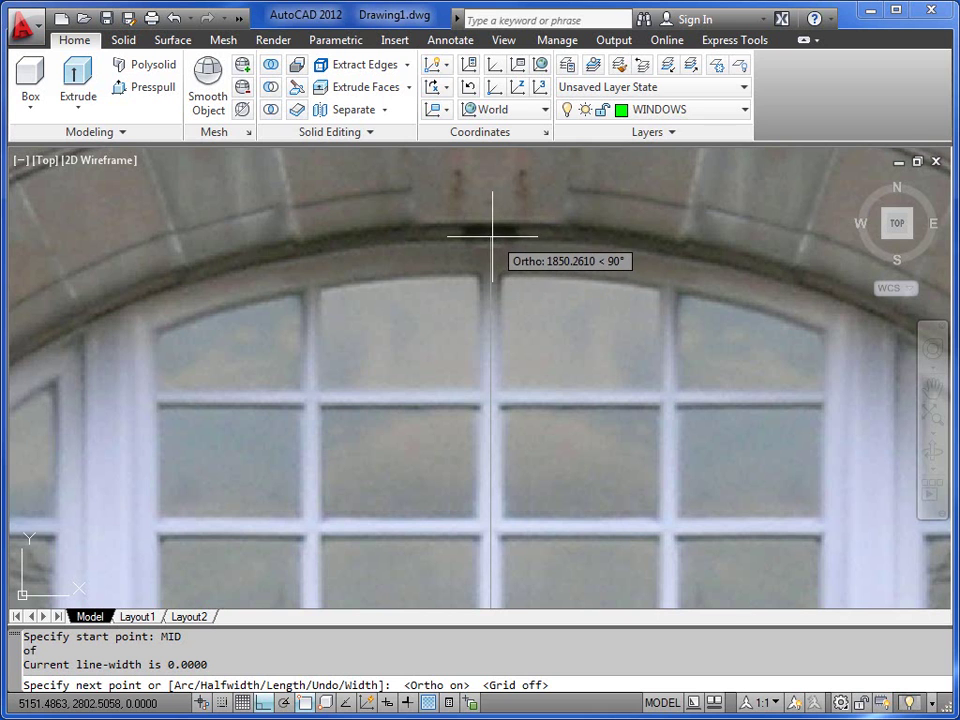
left_click(491, 240)
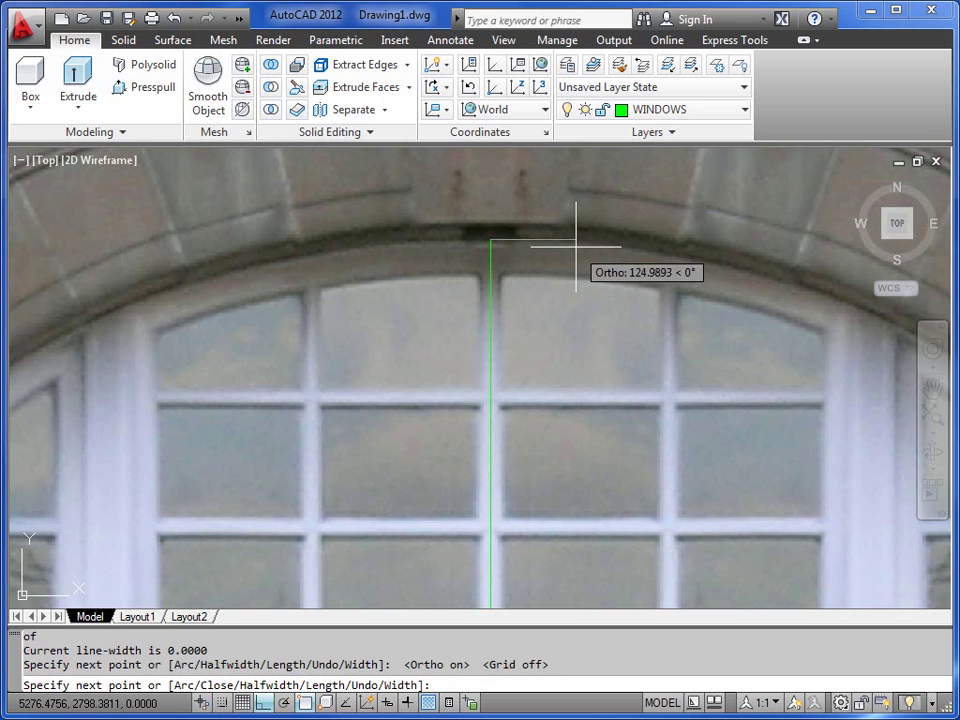
key("F8")
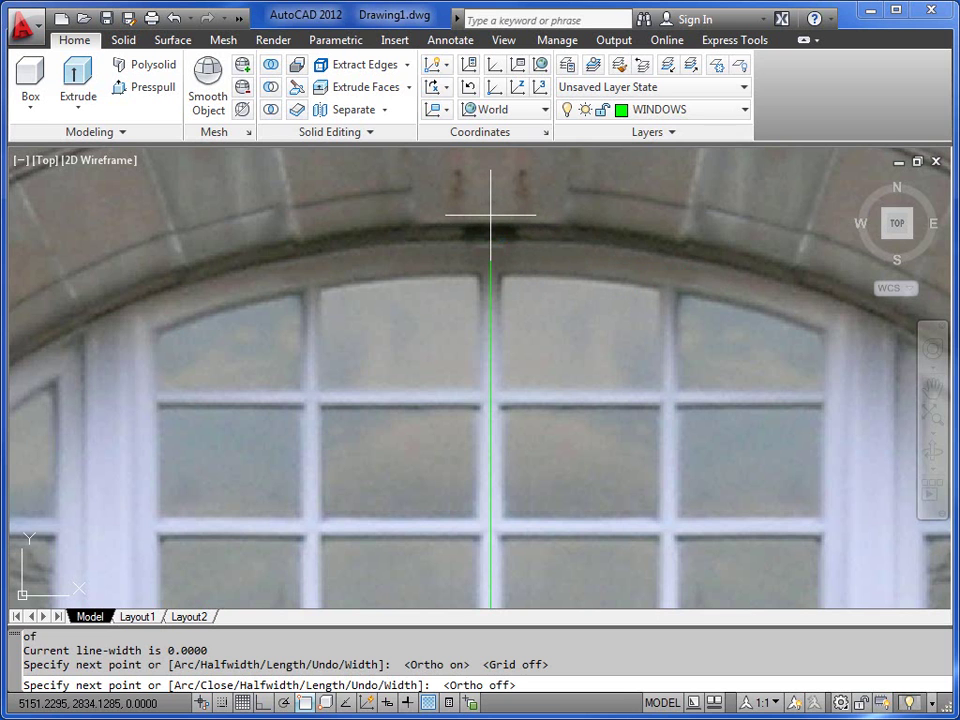
key("Return")
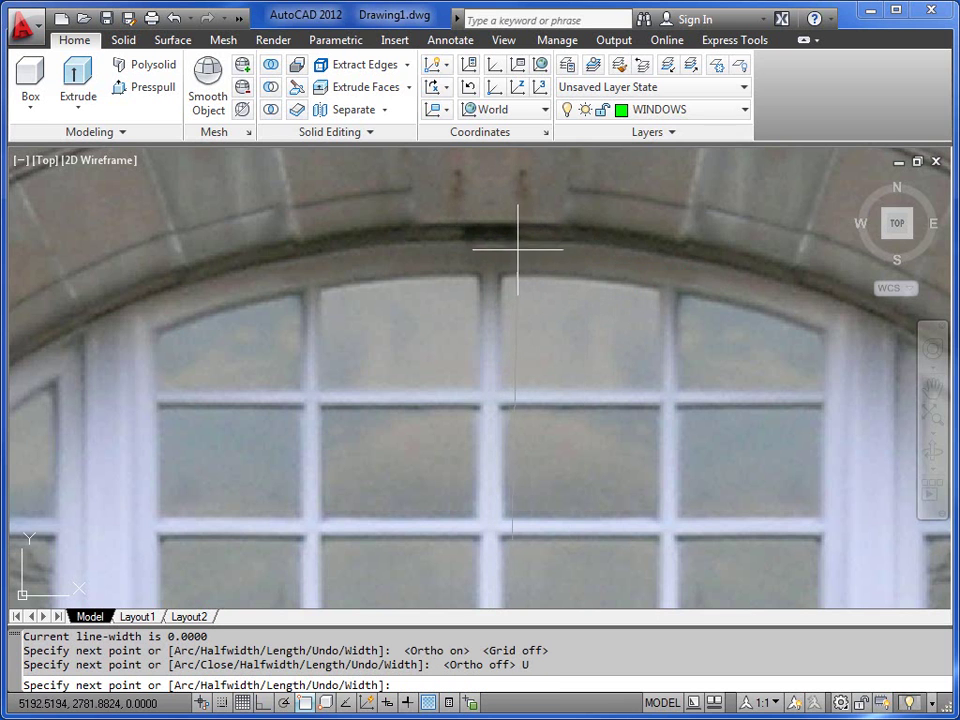
key("F8")
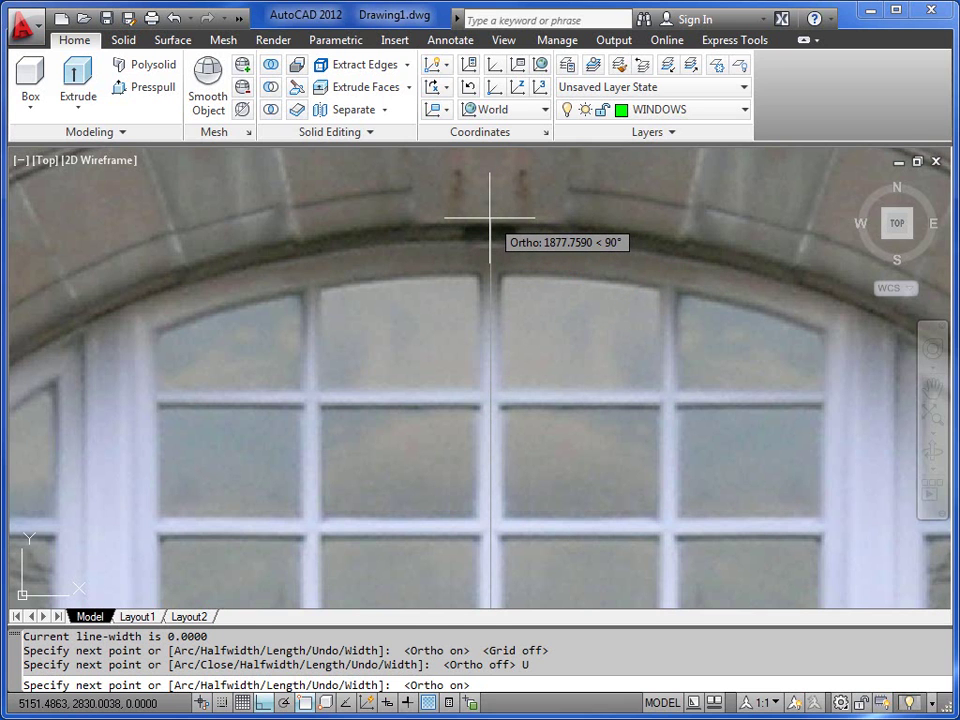
left_click(489, 217)
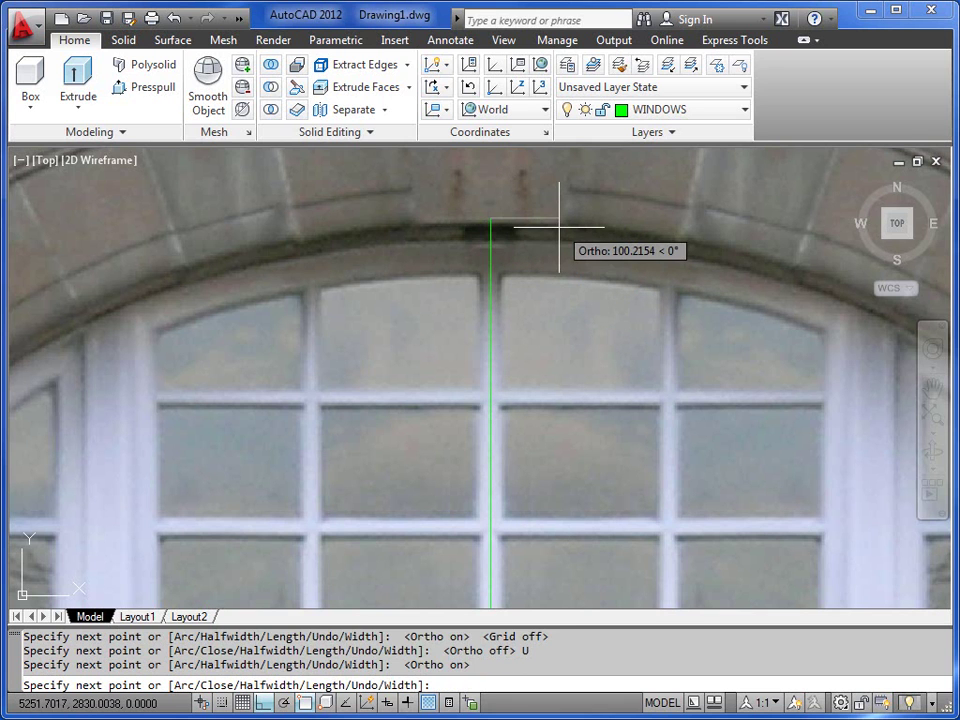
Step: Add a short level segment along the arch top, then follow the arch curve downward
key("F8")
scroll(583, 214, "up", 3)
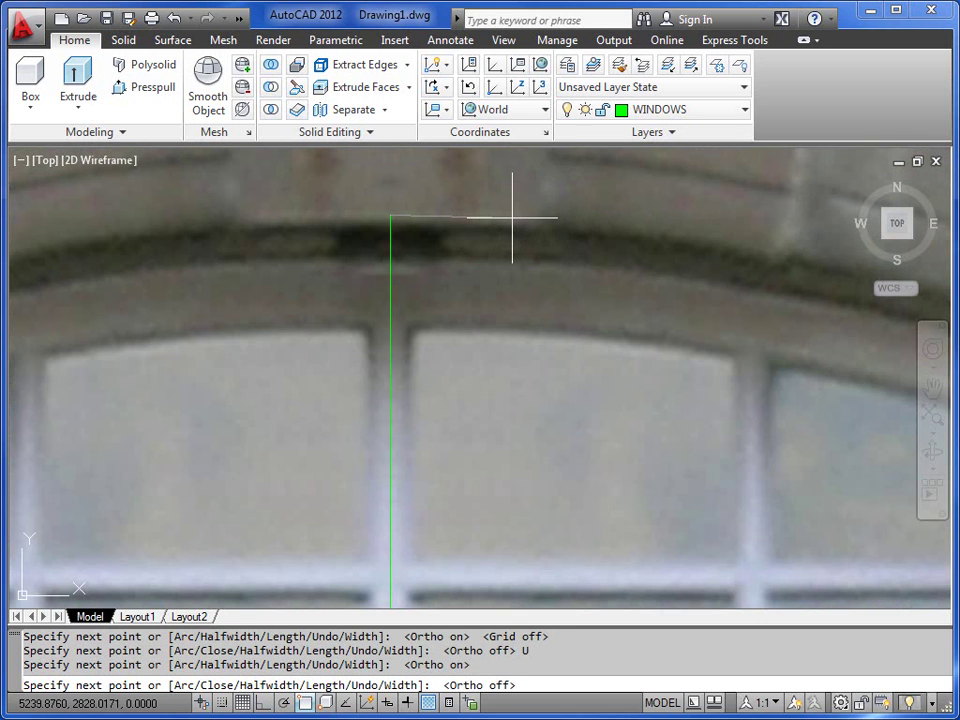
left_click(512, 216)
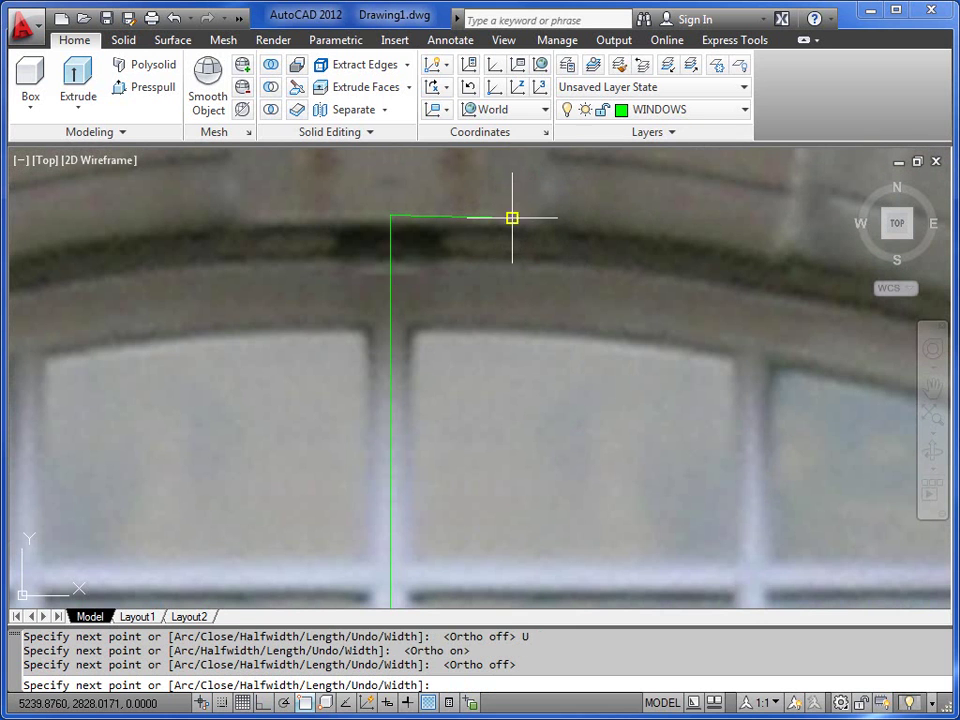
left_click(619, 229)
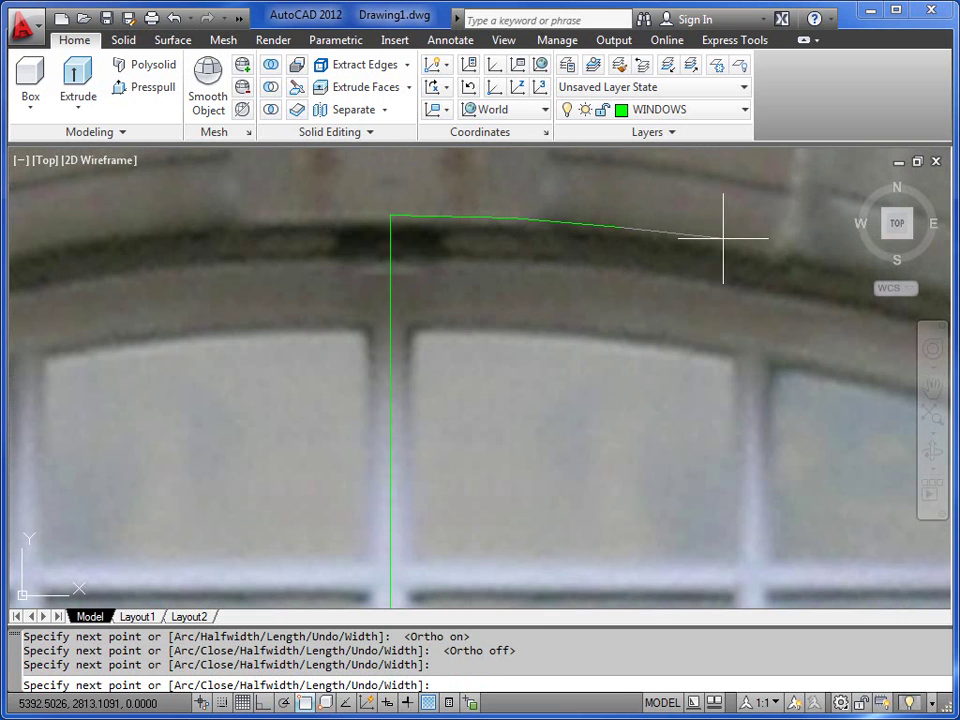
scroll(714, 240, "up", 2)
middle_click_drag(737, 291, 465, 302)
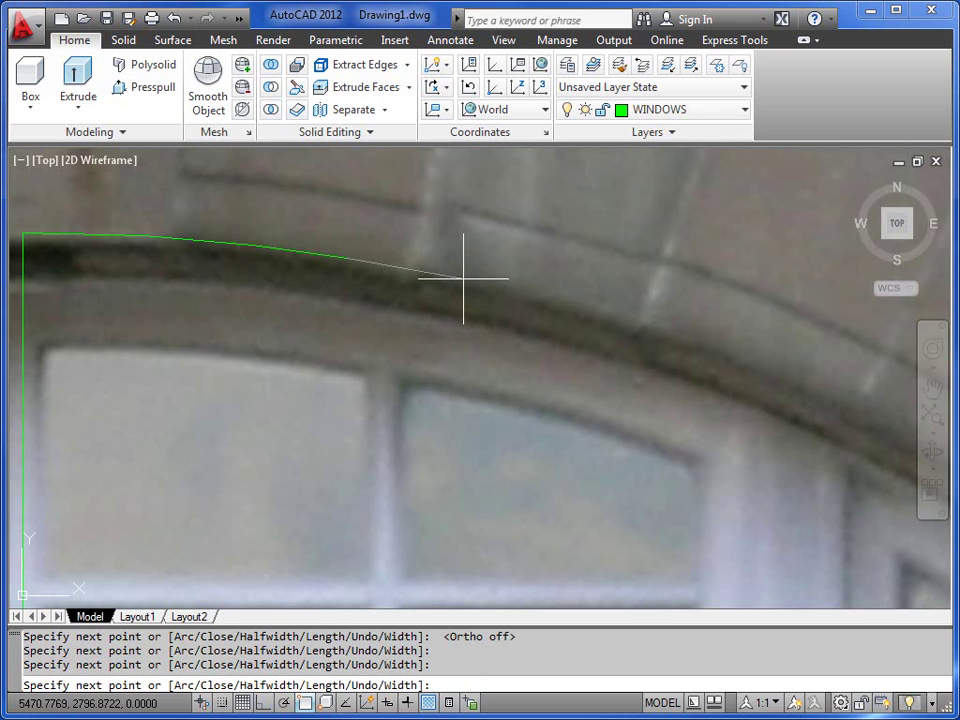
left_click(466, 277)
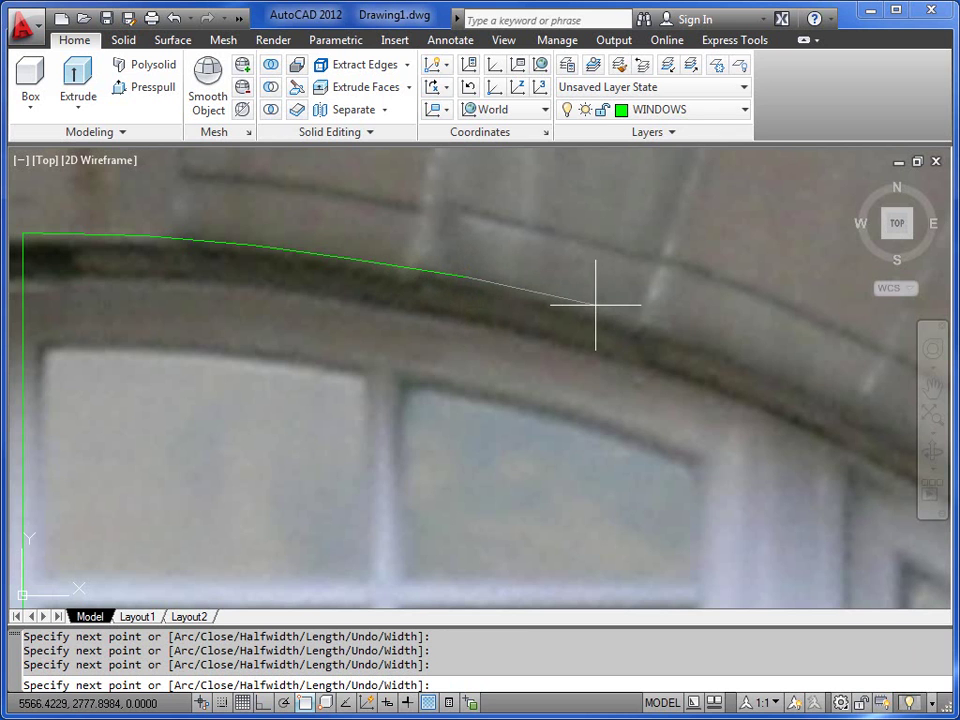
left_click(578, 305)
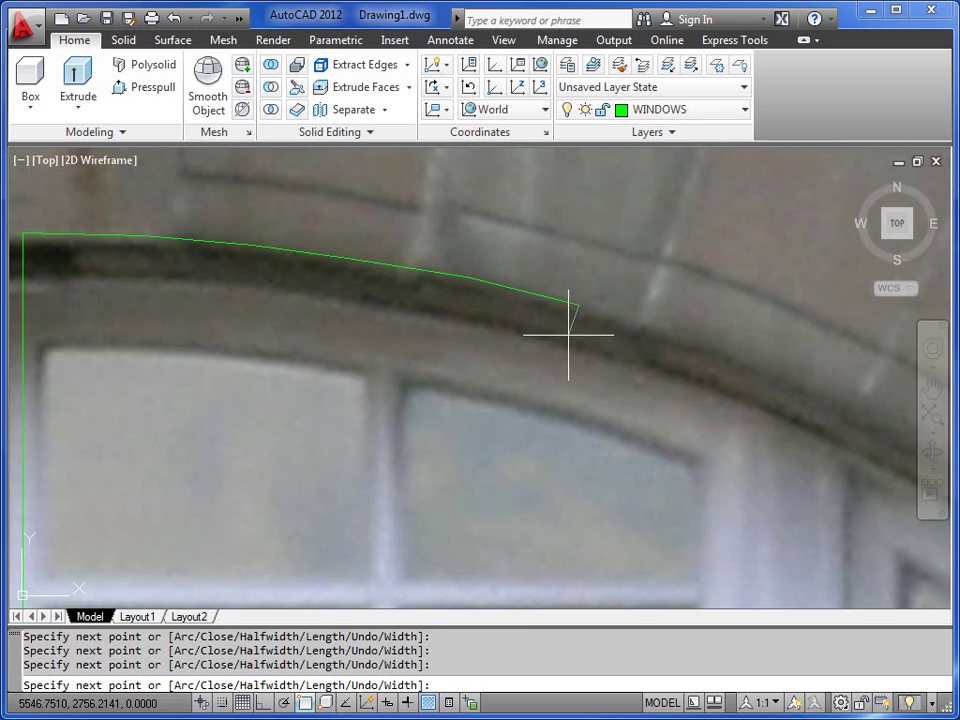
left_click(694, 338)
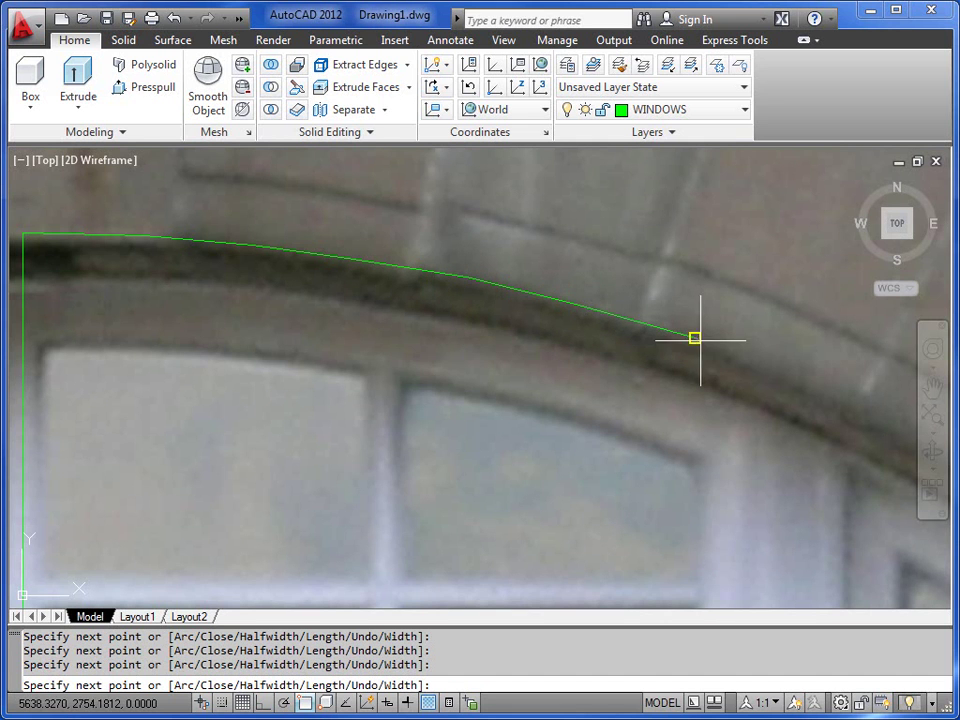
Step: Continue the polyline down the next stretch of the arch curve
mouse_move(790, 378)
middle_mouse_down()
mouse_move(608, 403)
mouse_move(404, 343)
middle_mouse_up()
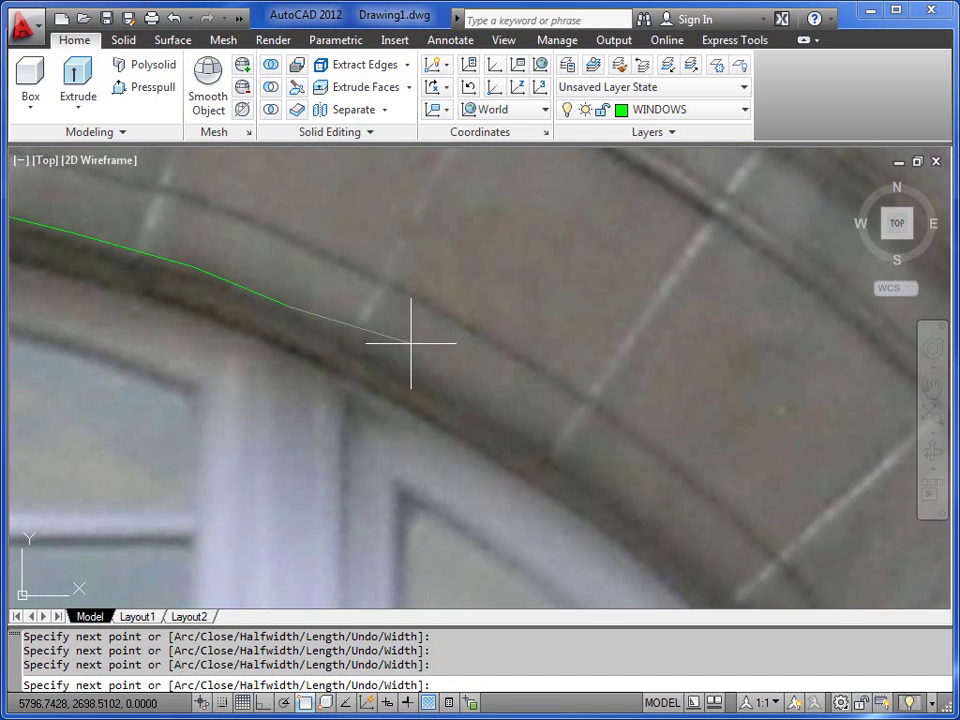
left_click(403, 362)
left_click(500, 416)
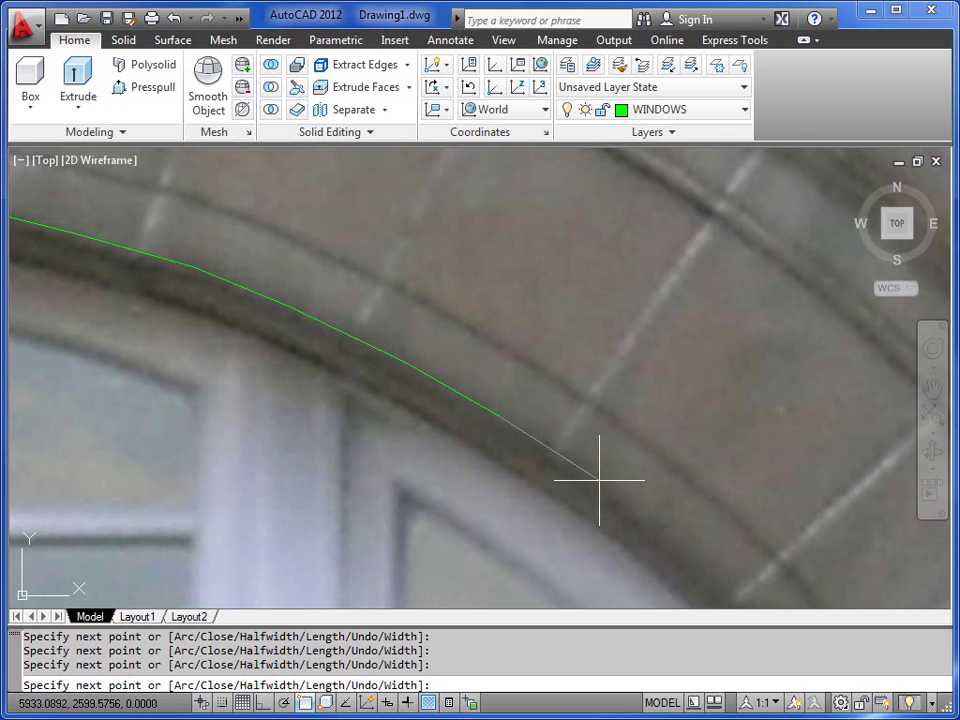
left_click(600, 480)
Step: Trace the lower arch curve to where it meets the pier, restoring Ortho
middle_click_drag(600, 482, 411, 272)
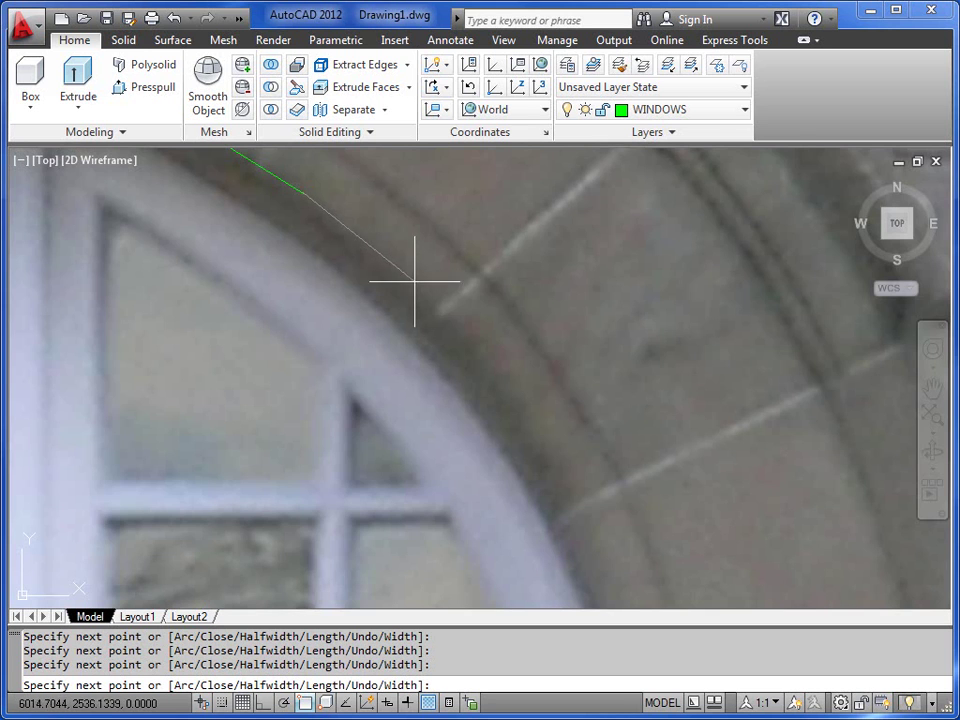
left_click(402, 271)
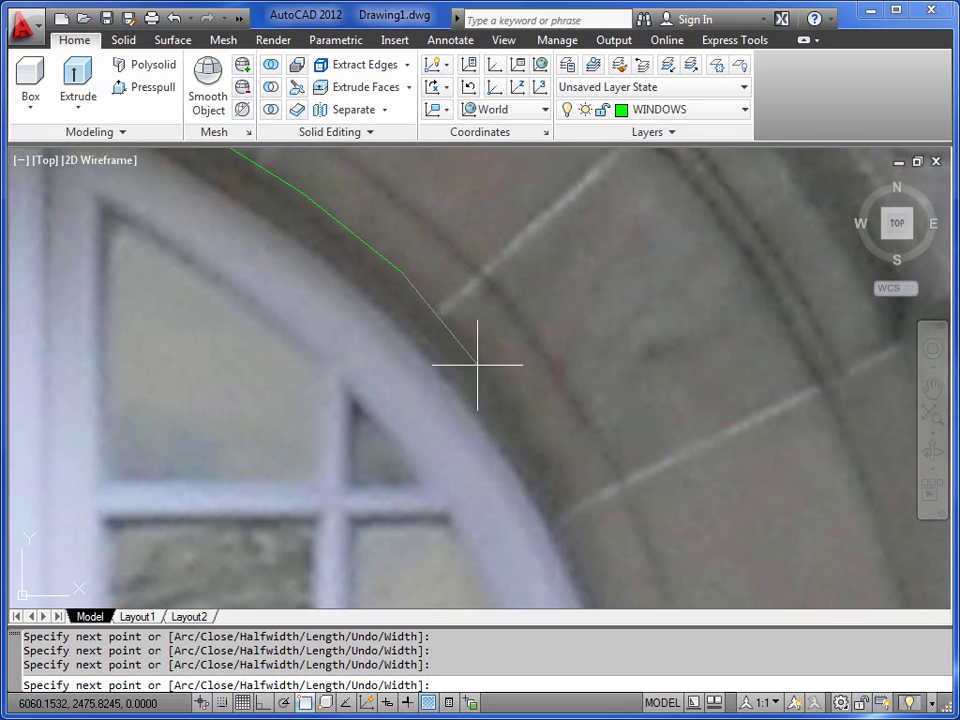
left_click(481, 363)
left_click(540, 465)
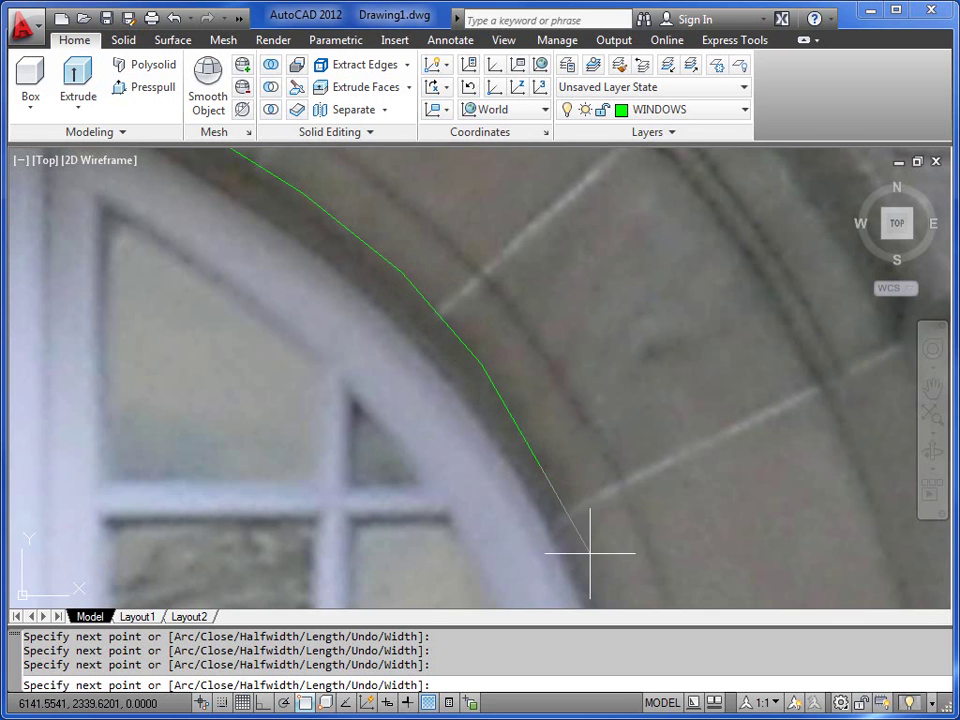
left_click(600, 570)
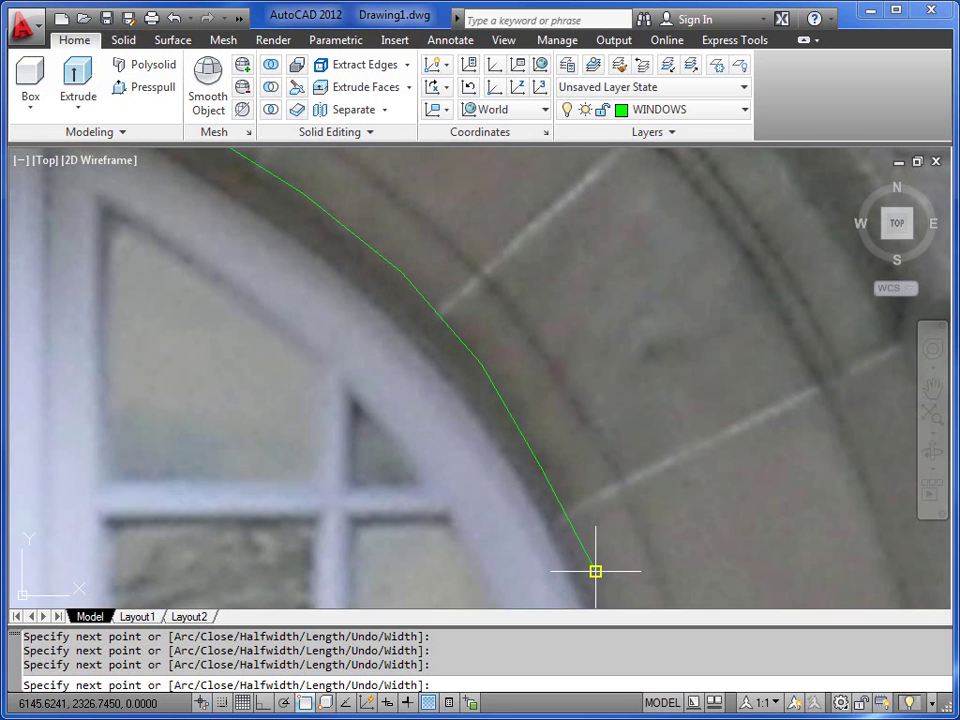
middle_click_drag(596, 568, 489, 242)
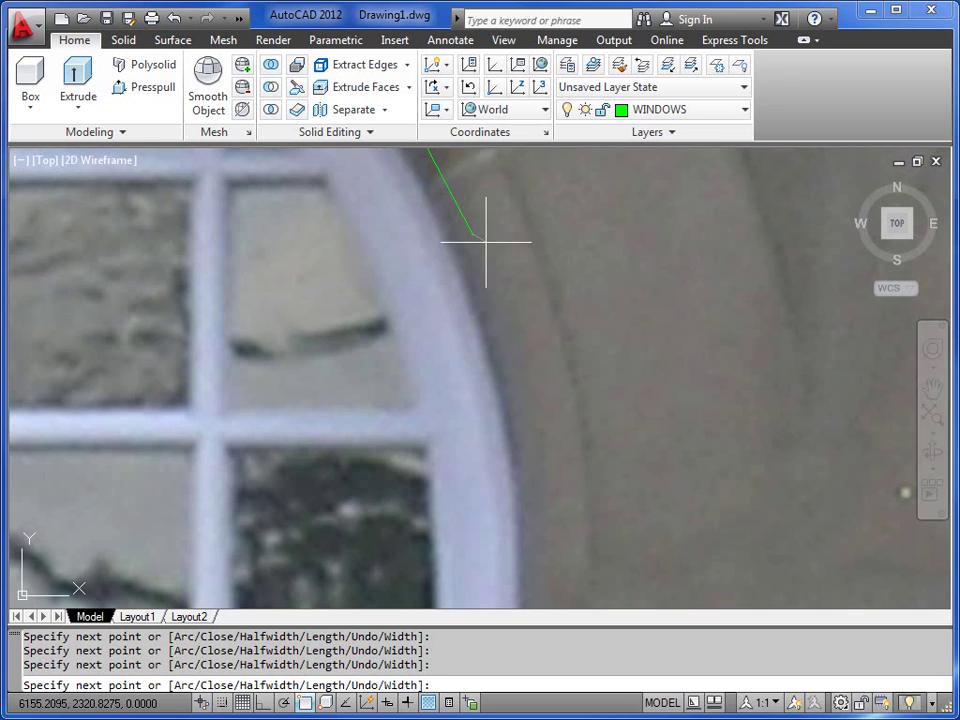
left_click(508, 350)
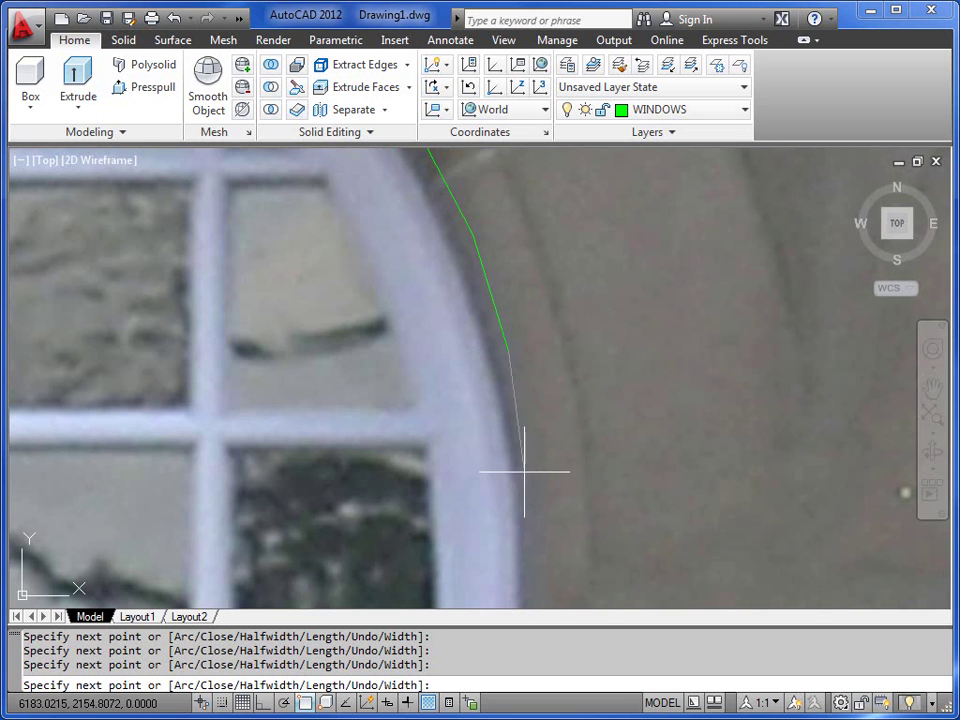
middle_click_drag(530, 522, 539, 297)
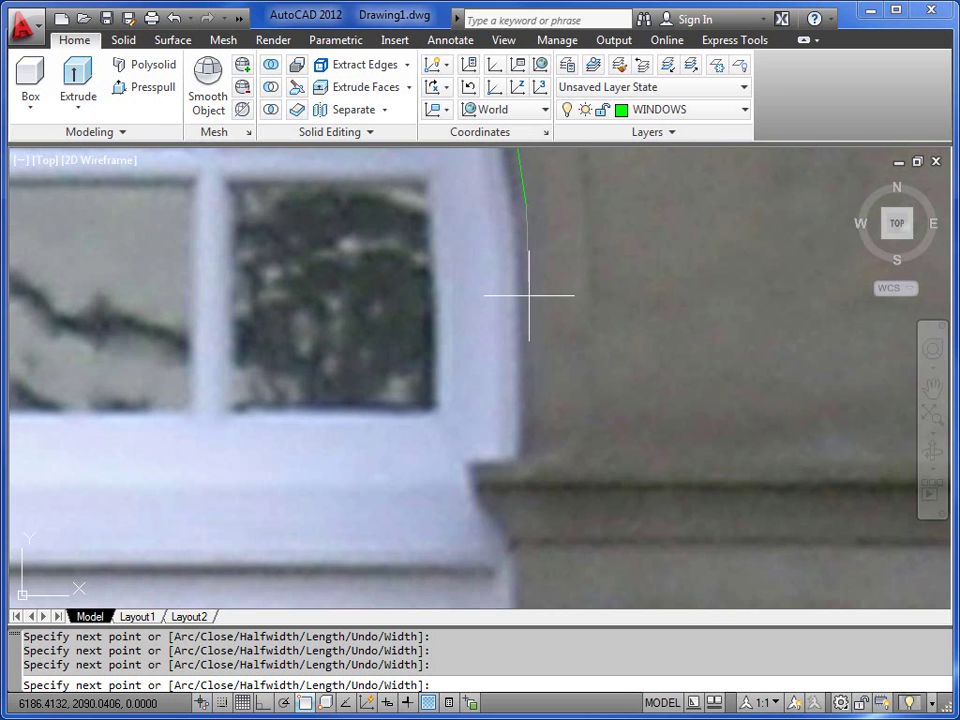
scroll(536, 345, "down", 3)
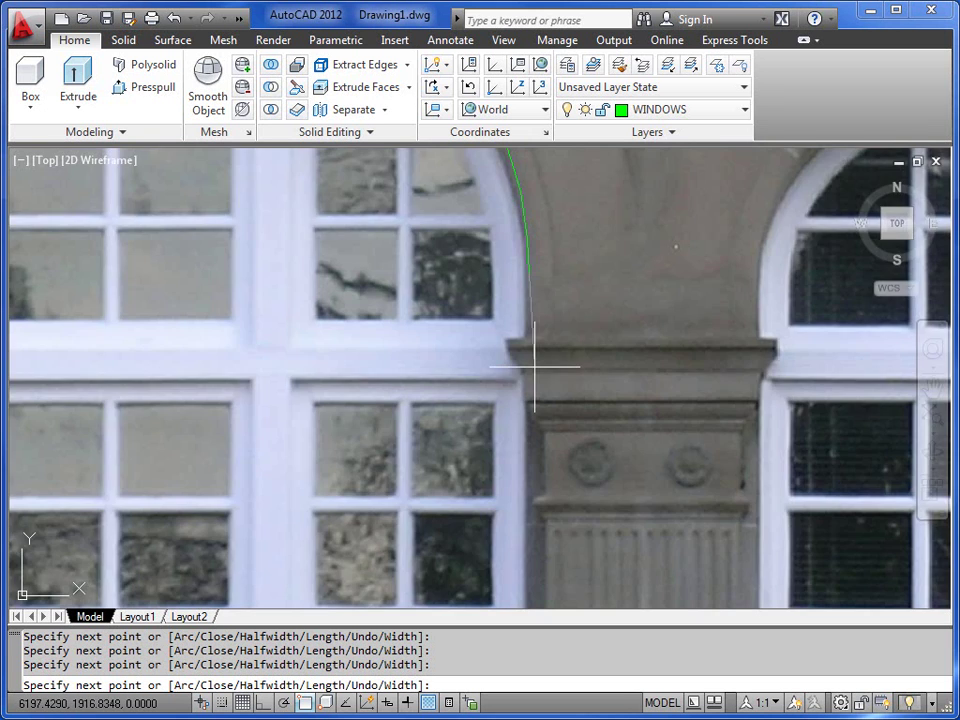
scroll(534, 365, "up", 2)
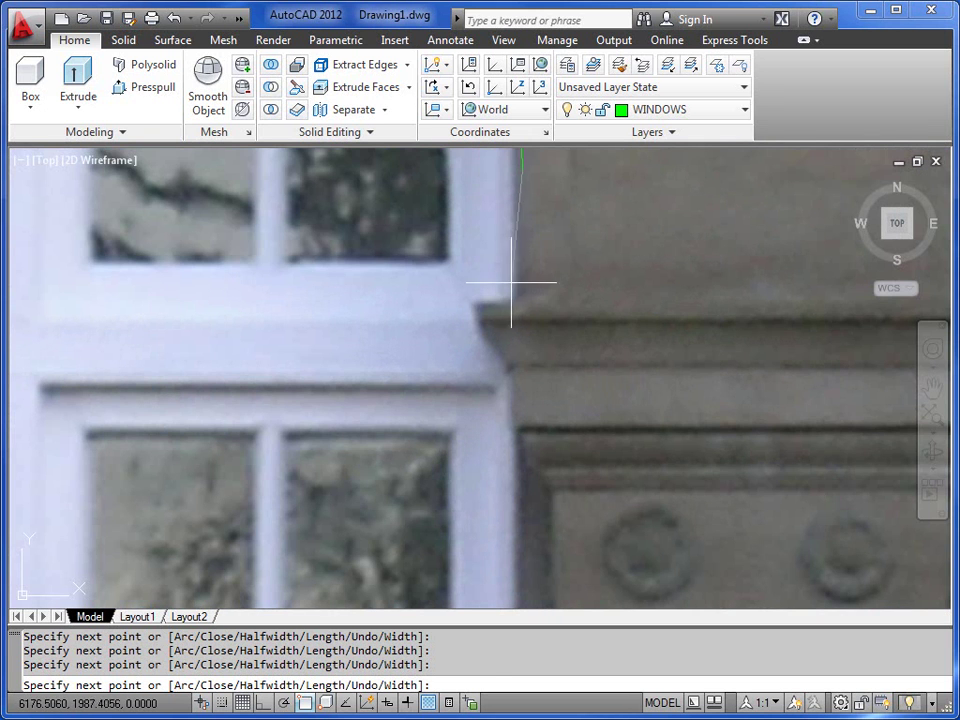
key("F8")
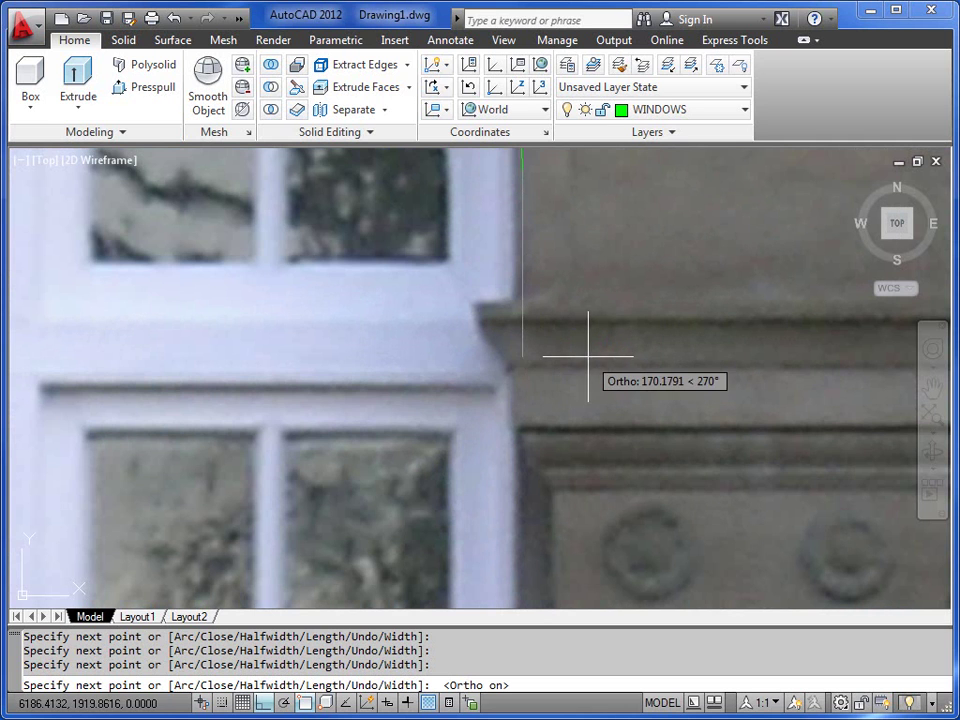
Step: Drop a vertical segment to the capital top and add a short horizontal step over its ledge
left_click(522, 308)
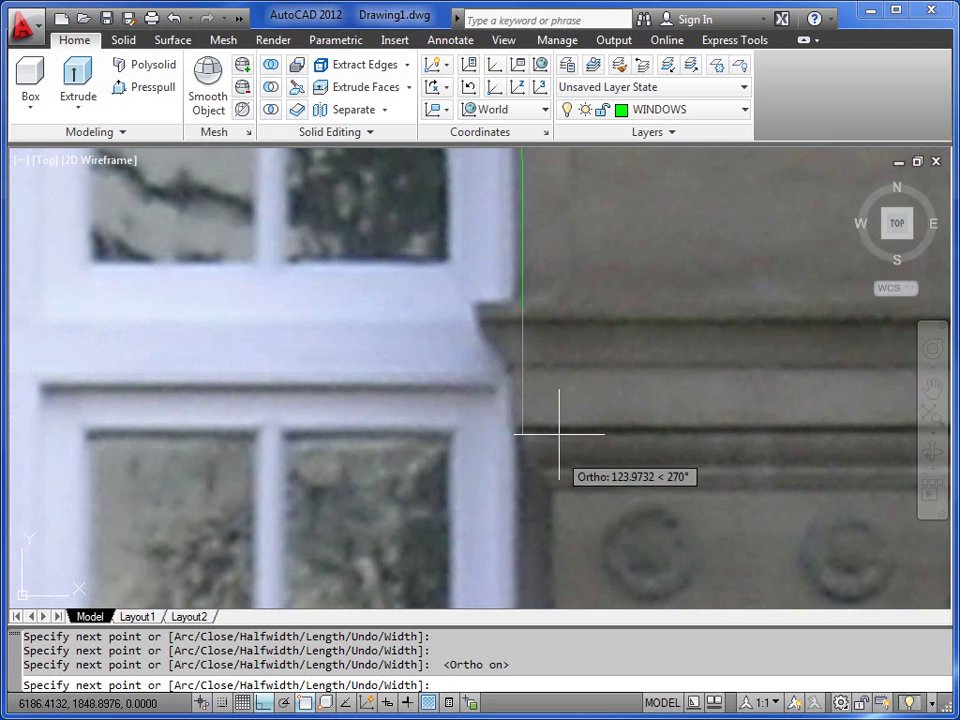
left_click(557, 308)
middle_click_drag(557, 580, 553, 338)
scroll(557, 510, "down", 3)
middle_click_drag(557, 510, 563, 325)
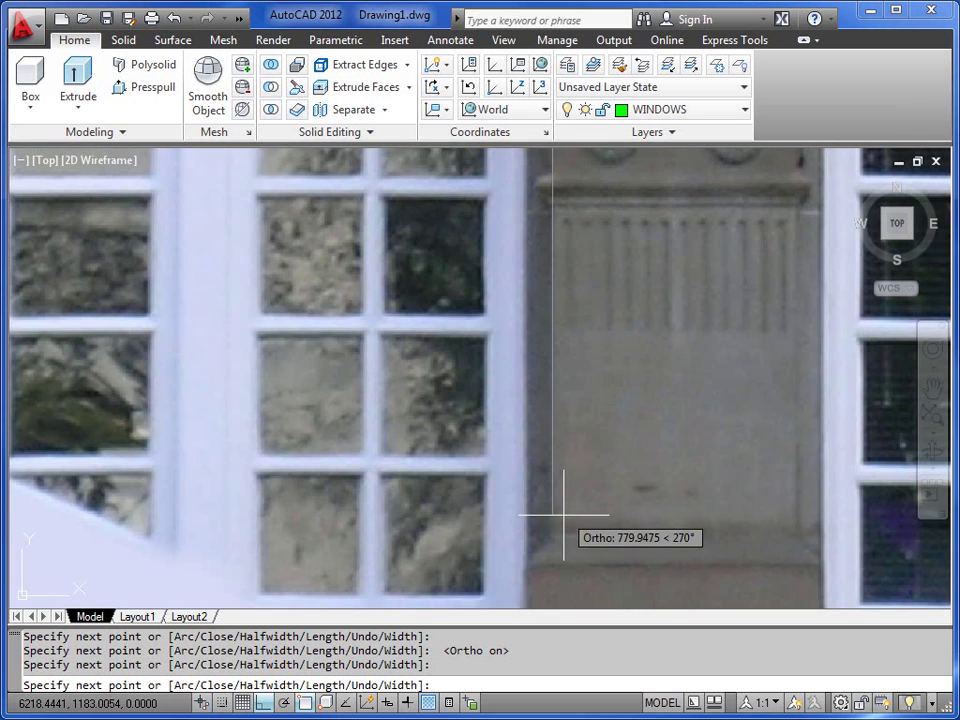
middle_click_drag(564, 506, 559, 309)
scroll(561, 357, "up", 2)
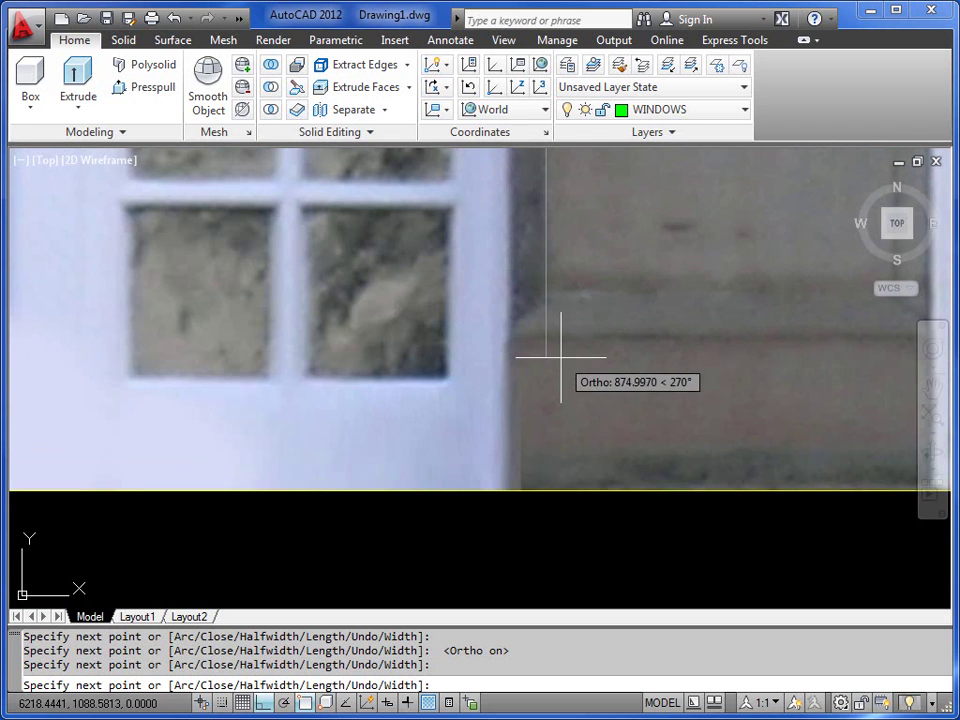
Step: Run the last side perpendicular onto the photo's bottom edge with a PER snap
type("ER")
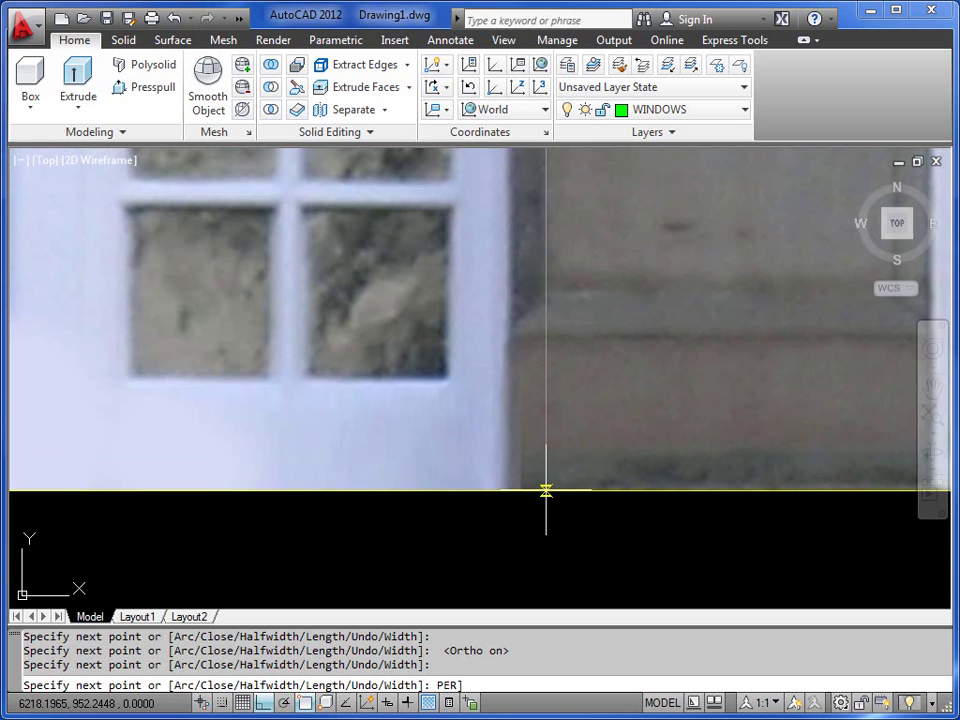
key("BackSpace")
key("BackSpace")
type("PER")
key("Return")
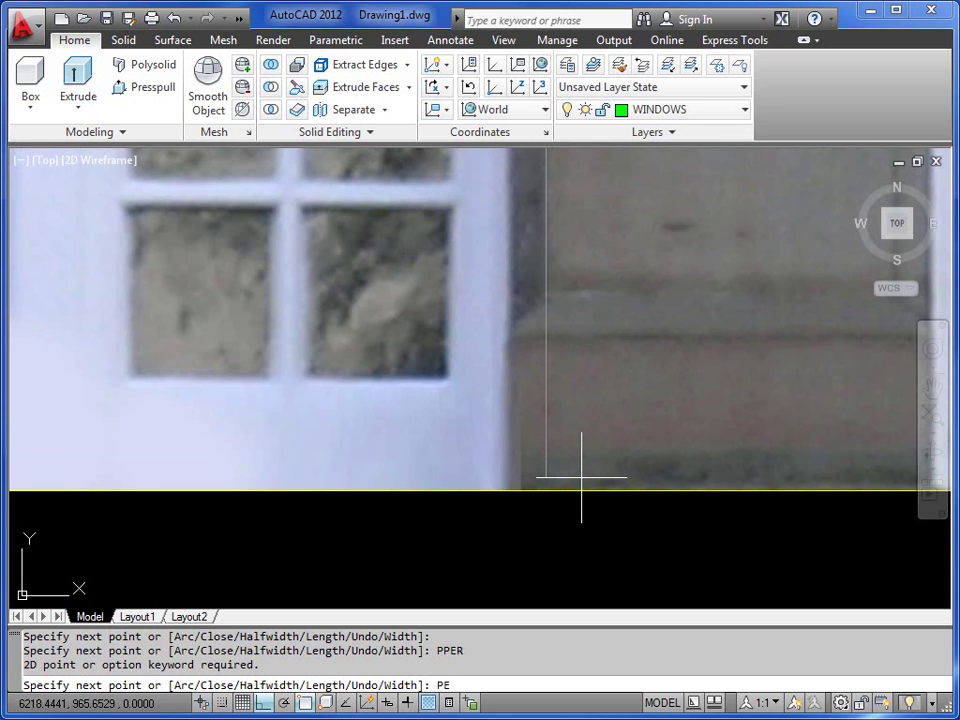
type("PER")
key("Return")
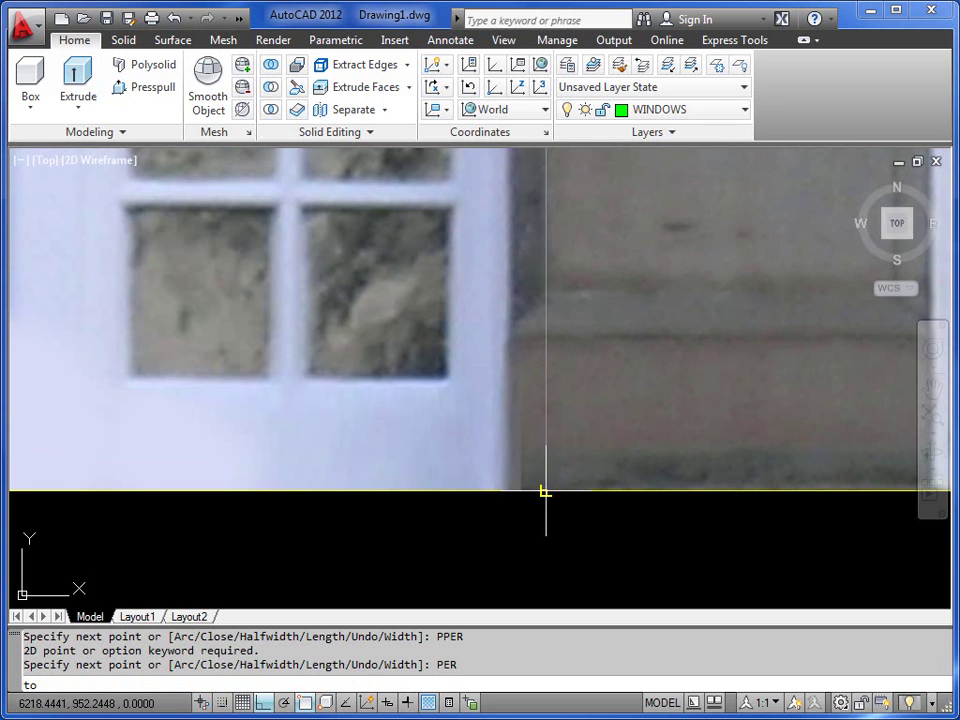
left_click(544, 491)
scroll(356, 489, "down", 3)
middle_click_drag(356, 489, 615, 460)
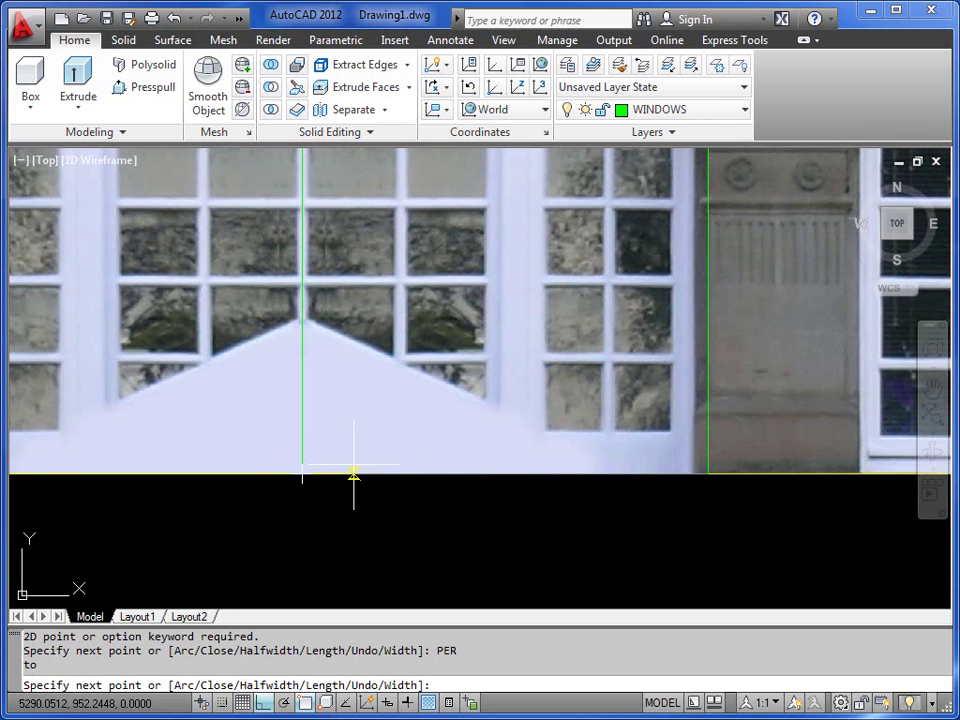
Step: Close the window outline and zoom out to show both arched windows
type("C")
key("Return")
scroll(317, 493, "down", 2)
mouse_move(317, 493)
middle_mouse_down()
mouse_move(499, 443)
mouse_move(541, 462)
mouse_move(542, 418)
middle_mouse_up()
scroll(548, 432, "down", 2)
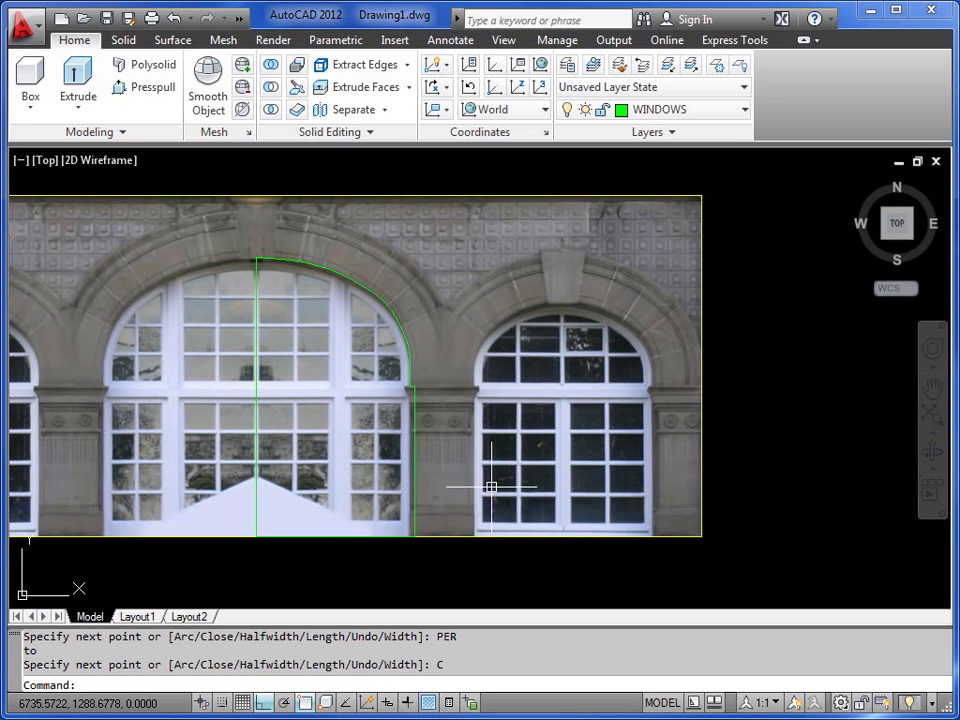
Step: Zoom to the left arch apex, make KEYSTONES current, and start a polyline with PL
scroll(421, 297, "up", 1)
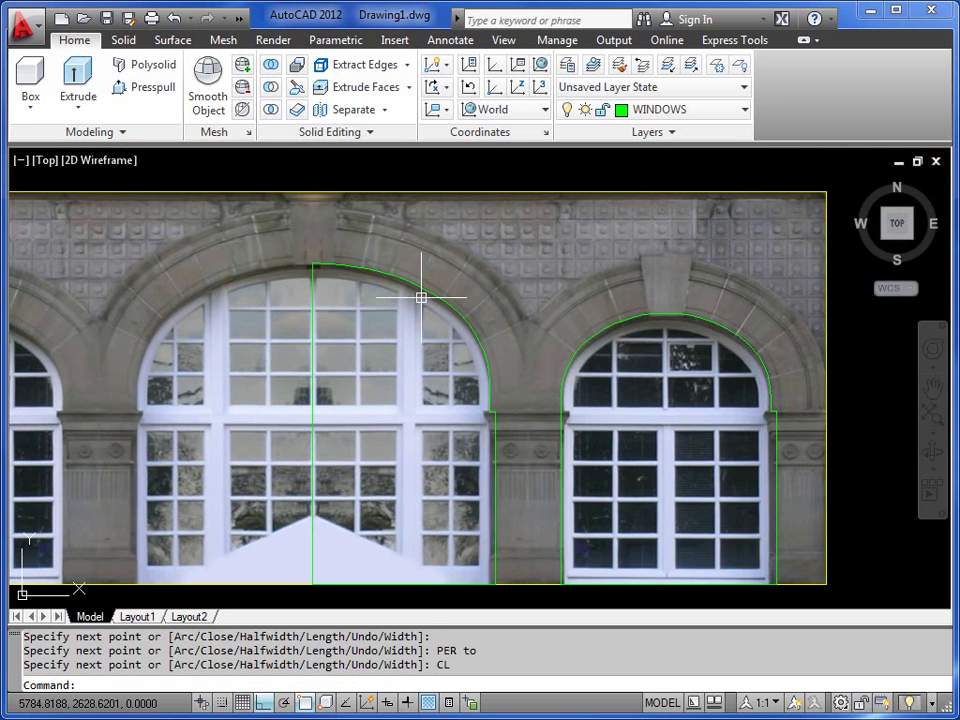
mouse_move(617, 506)
middle_mouse_down()
mouse_move(510, 418)
mouse_move(568, 456)
mouse_move(497, 431)
mouse_move(477, 446)
middle_mouse_up()
scroll(208, 231, "up", 2)
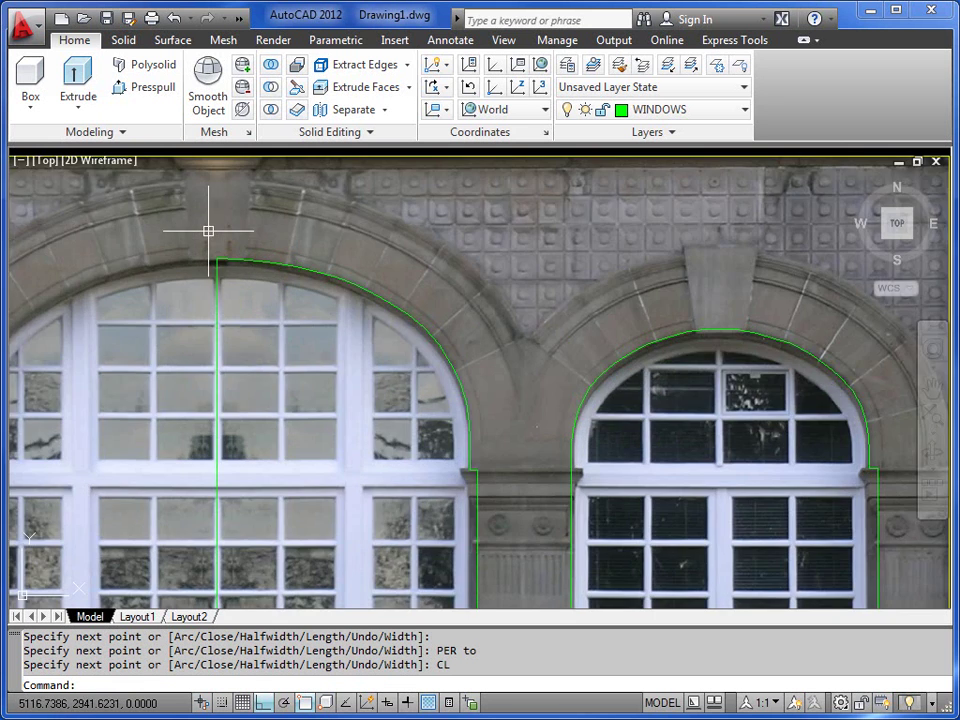
middle_click_drag(208, 231, 422, 401)
scroll(386, 392, "up", 3)
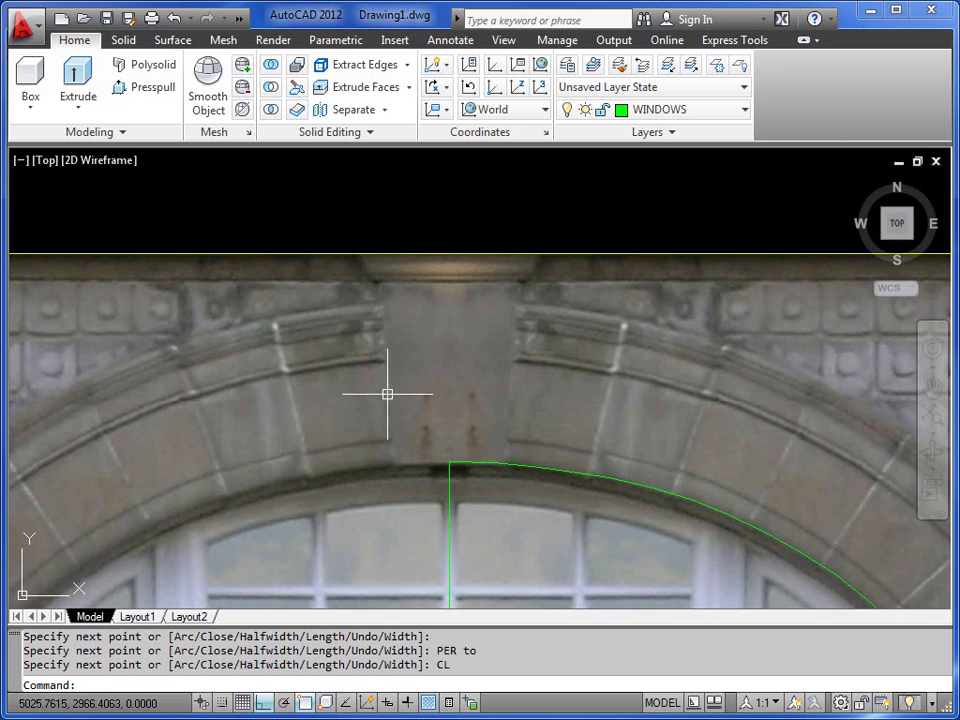
left_click(740, 111)
left_click(664, 155)
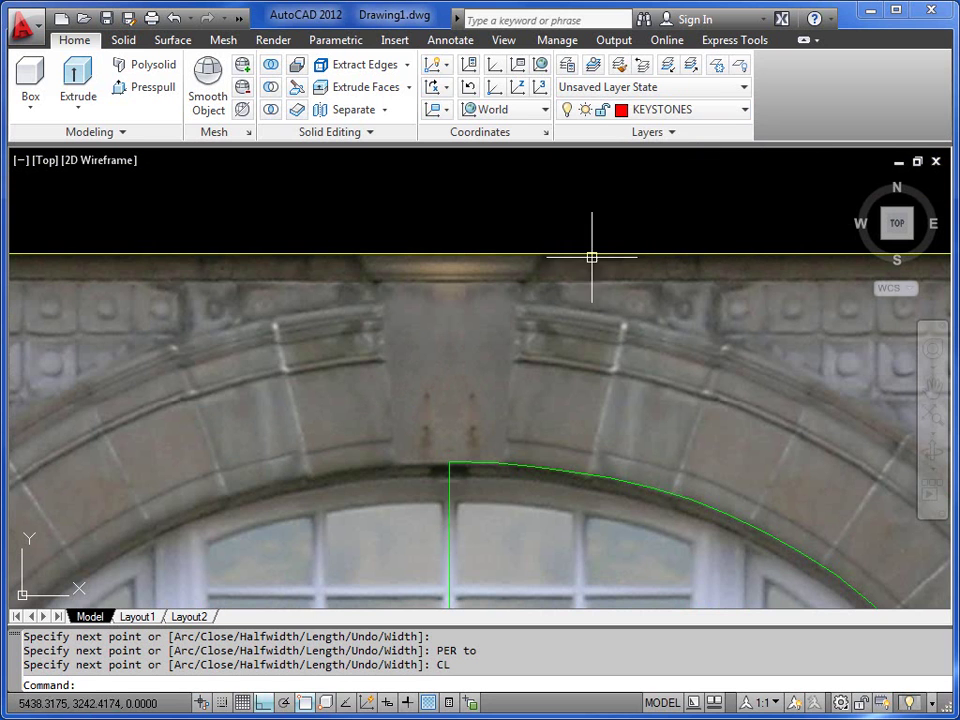
type("PL")
key("Return")
scroll(441, 464, "up", 4)
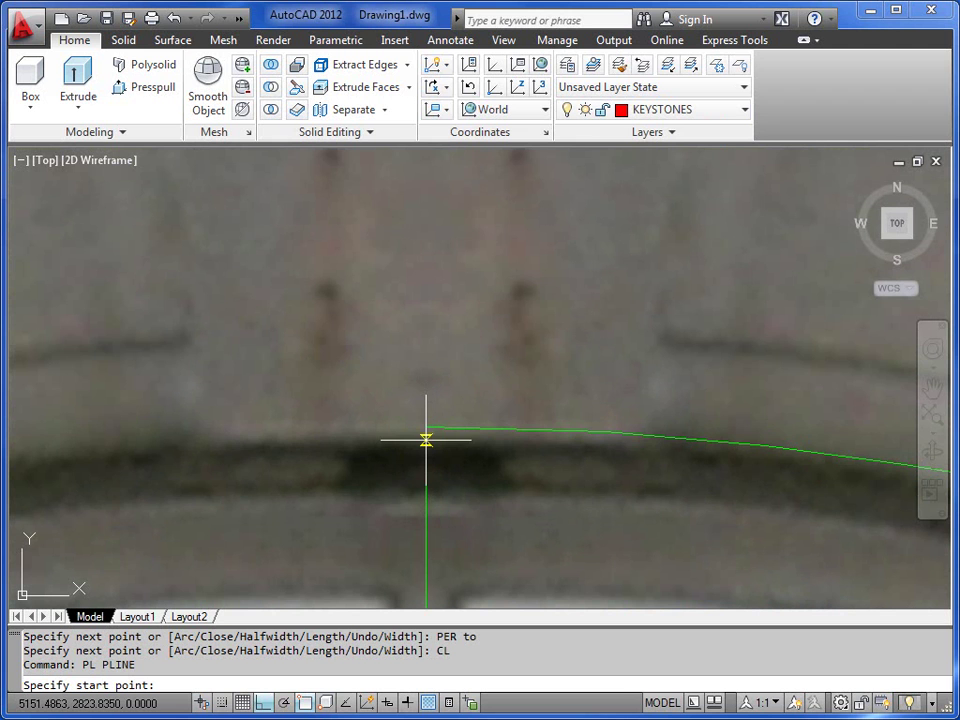
Step: Start the keystone outline at the arch apex, running right and up to the keystone's upper corner
scroll(426, 438, "up", 2)
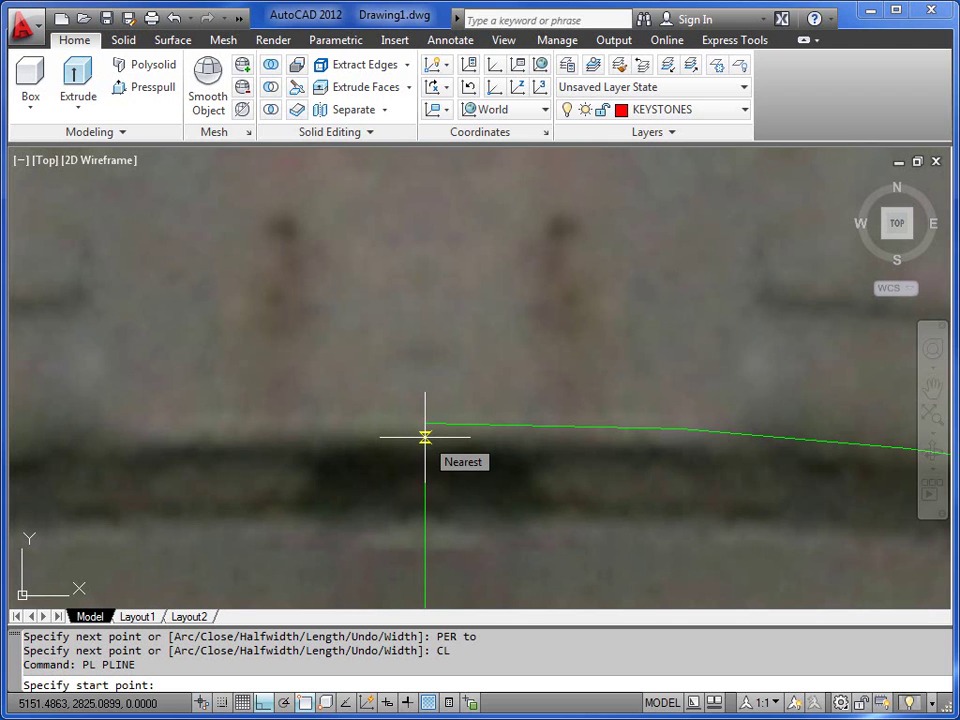
left_click(425, 437)
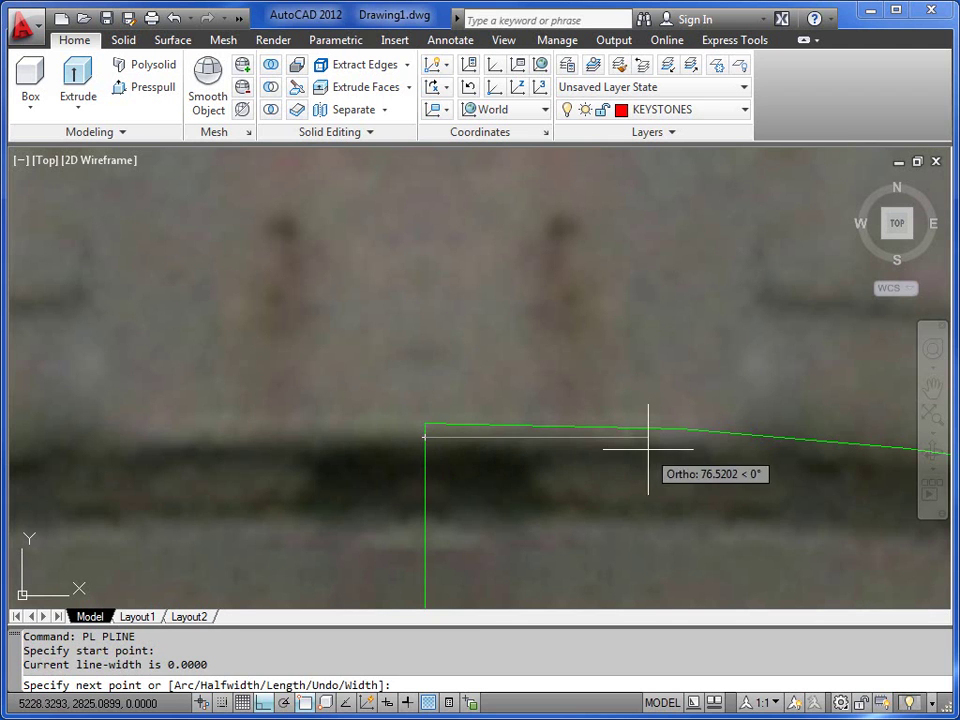
left_click(729, 450)
scroll(729, 450, "down", 2)
middle_click_drag(724, 285, 656, 458)
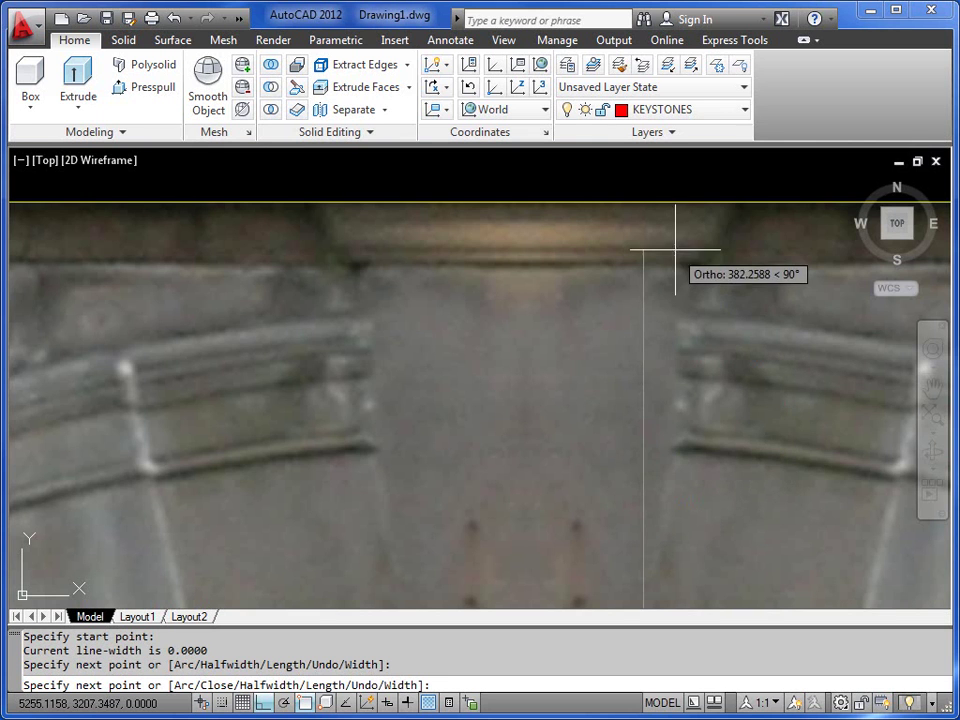
key("F8")
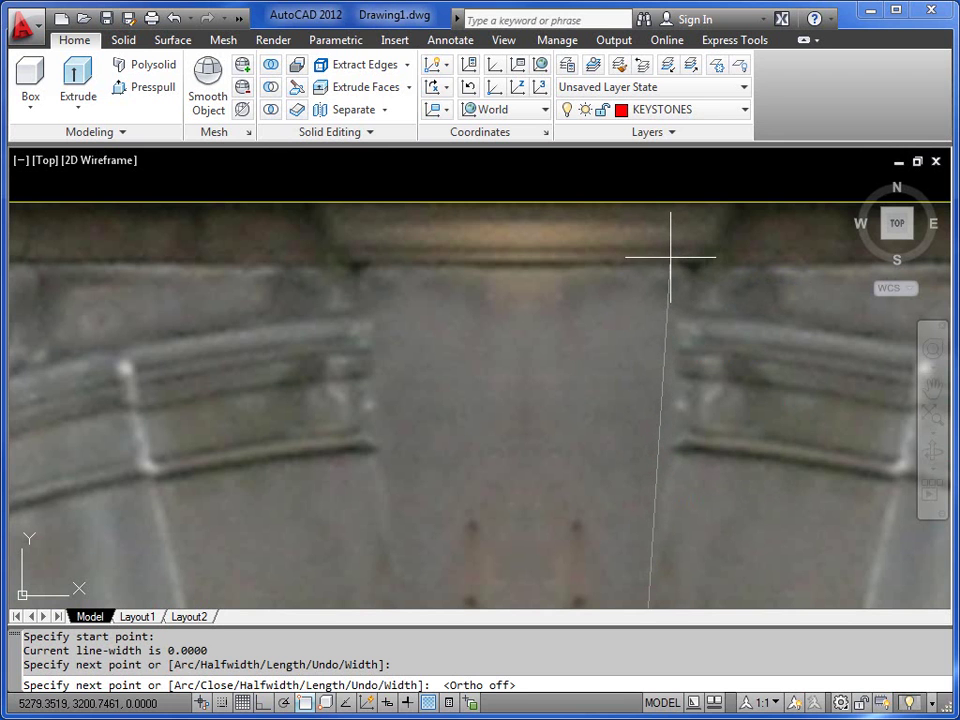
left_click(670, 256)
scroll(686, 254, "up", 2)
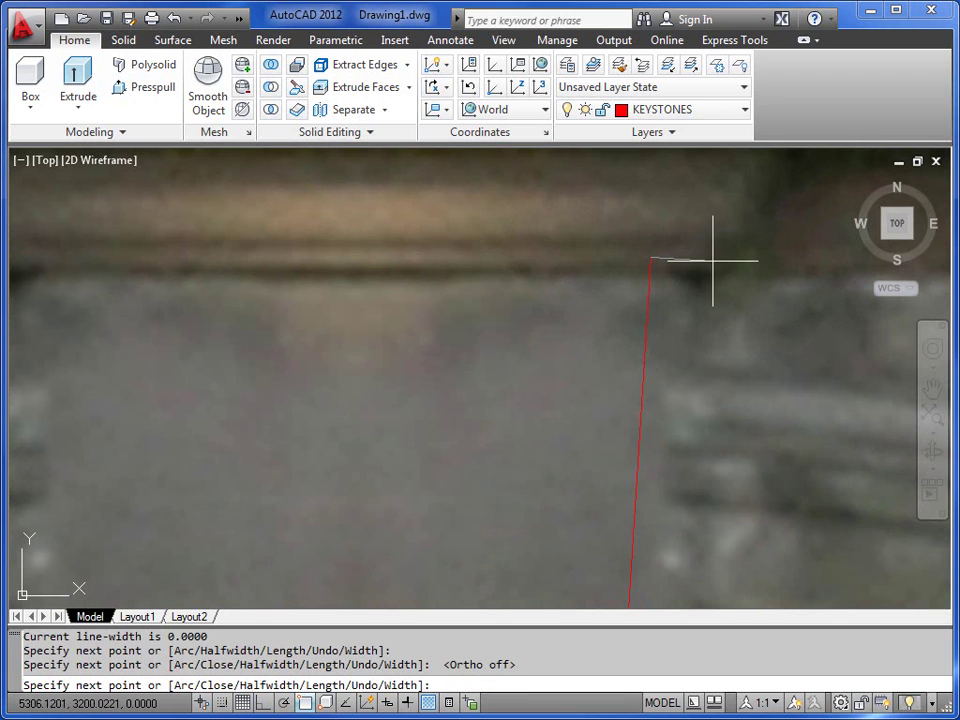
key("F8")
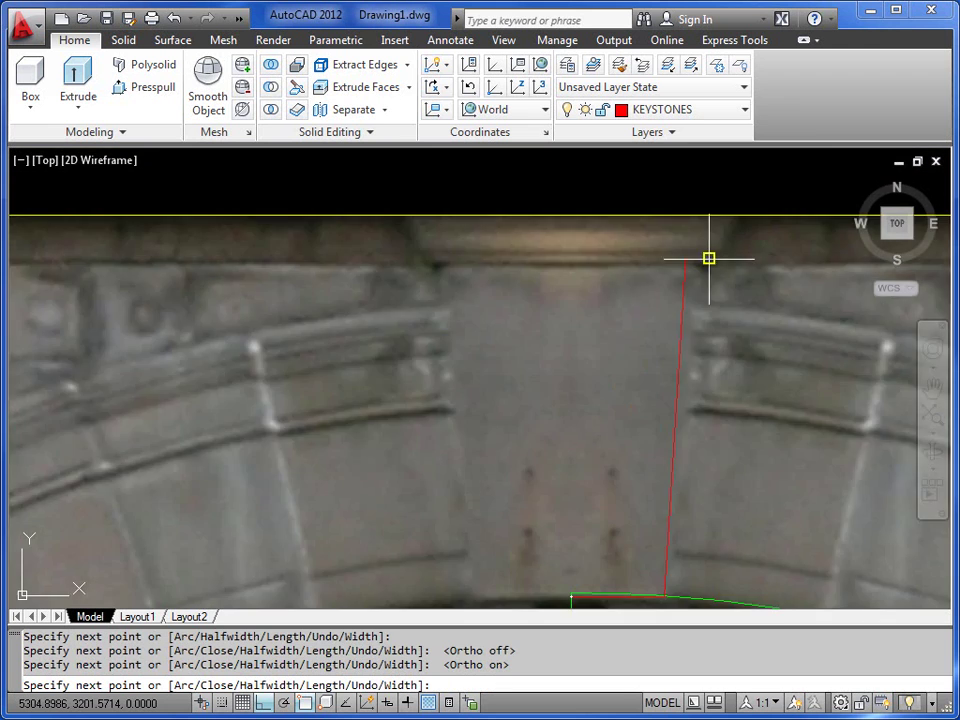
Step: Snap the next keystone vertex onto the top edge line with a nearest snap
middle_click_drag(708, 258, 692, 285)
type("M")
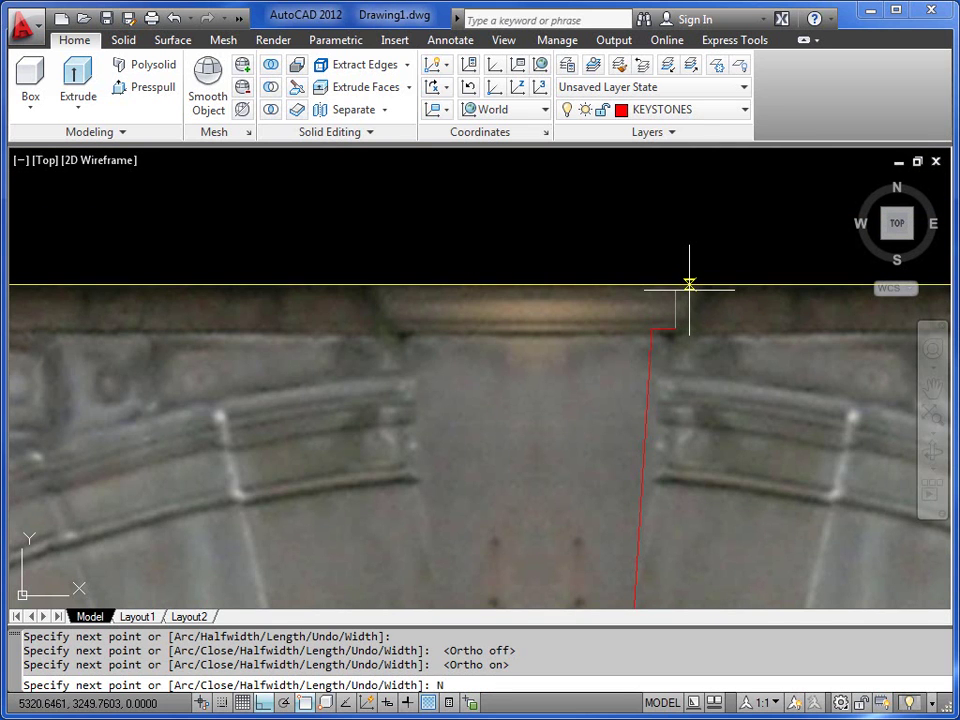
key("Return")
left_click(689, 285)
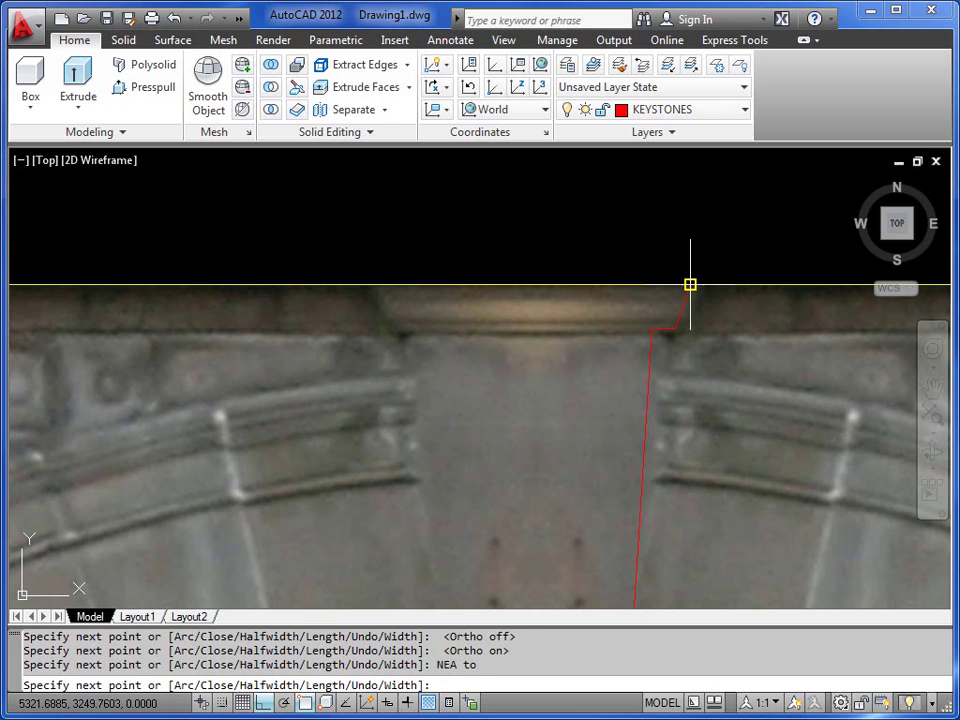
scroll(572, 290, "down", 2)
scroll(568, 288, "down", 1)
Step: Run the top segment perpendicular to the green line and close the keystone outline
type("PER")
key("Return")
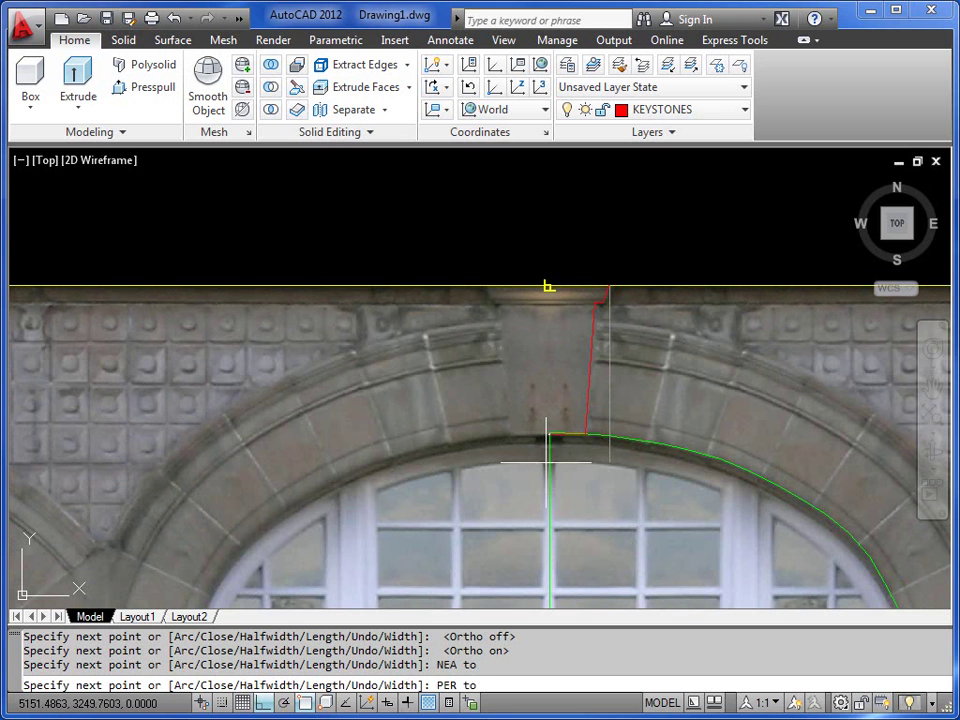
left_click(550, 446)
type("C")
key("Return")
scroll(694, 439, "down", 3)
middle_click_drag(694, 439, 561, 439)
scroll(561, 439, "up", 3)
scroll(529, 375, "up", 5)
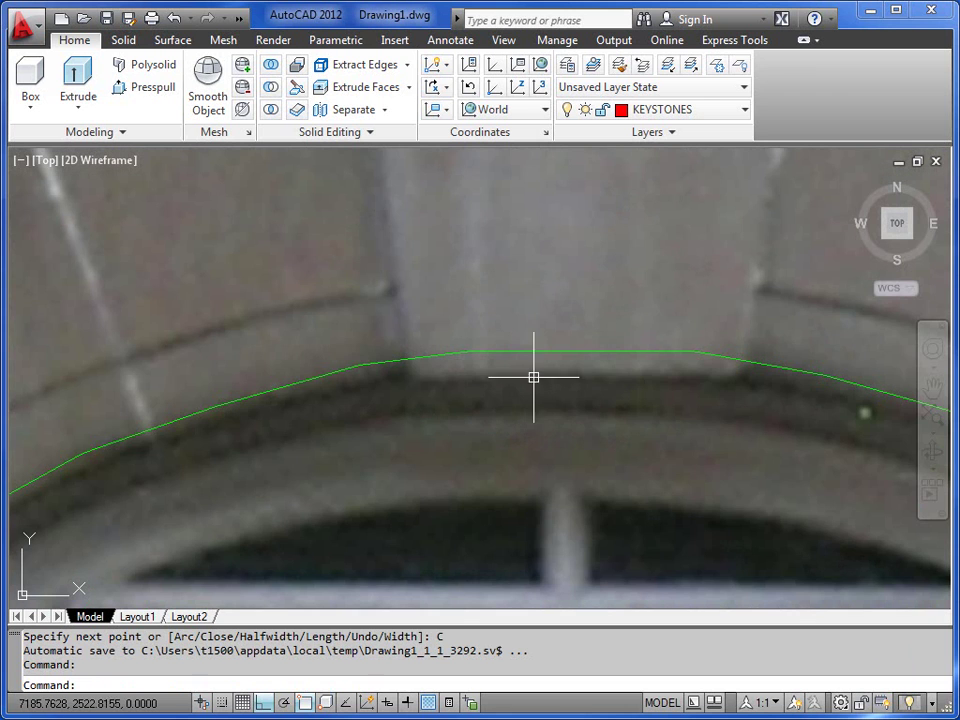
Step: Start another red polyline along the arch top toward the keystone's top
type("PL")
key("Return")
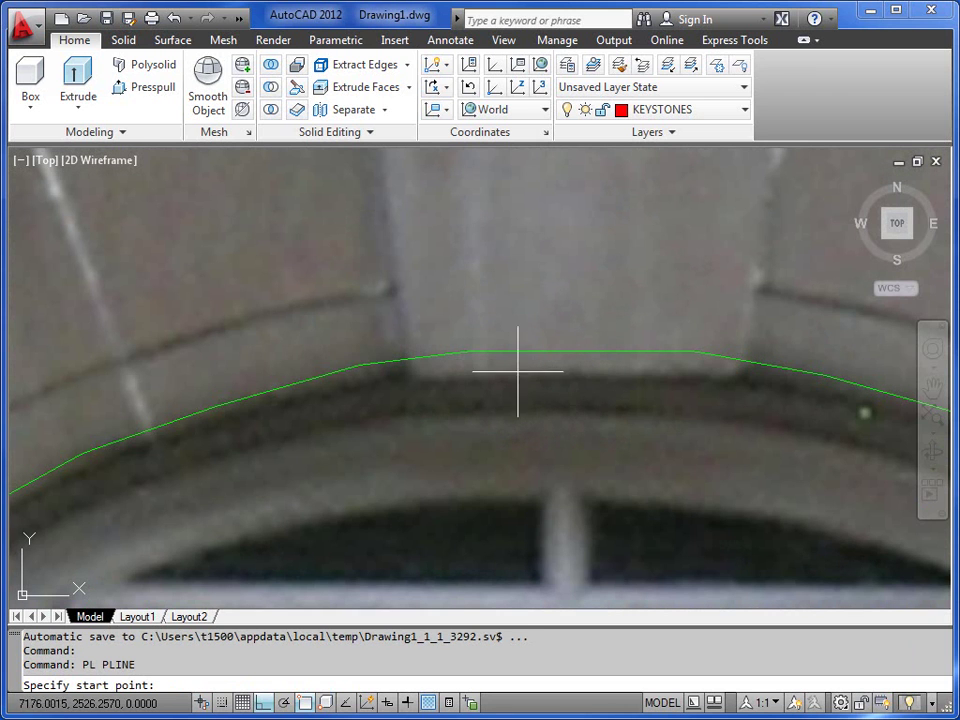
left_click(423, 370)
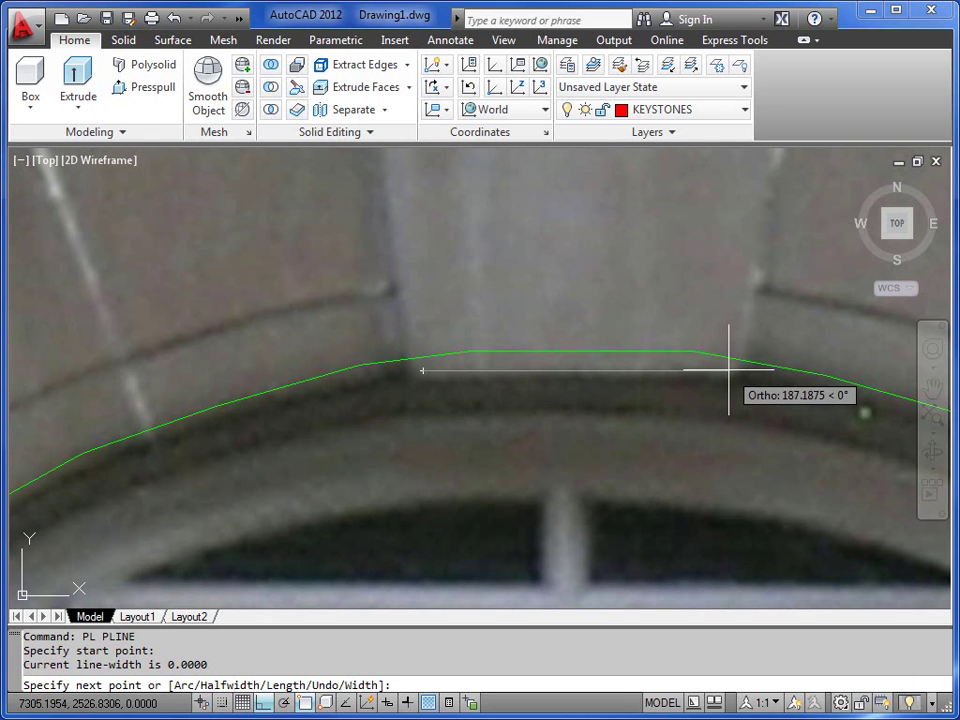
left_click(648, 370)
scroll(643, 489, "down", 3)
scroll(662, 337, "up", 5)
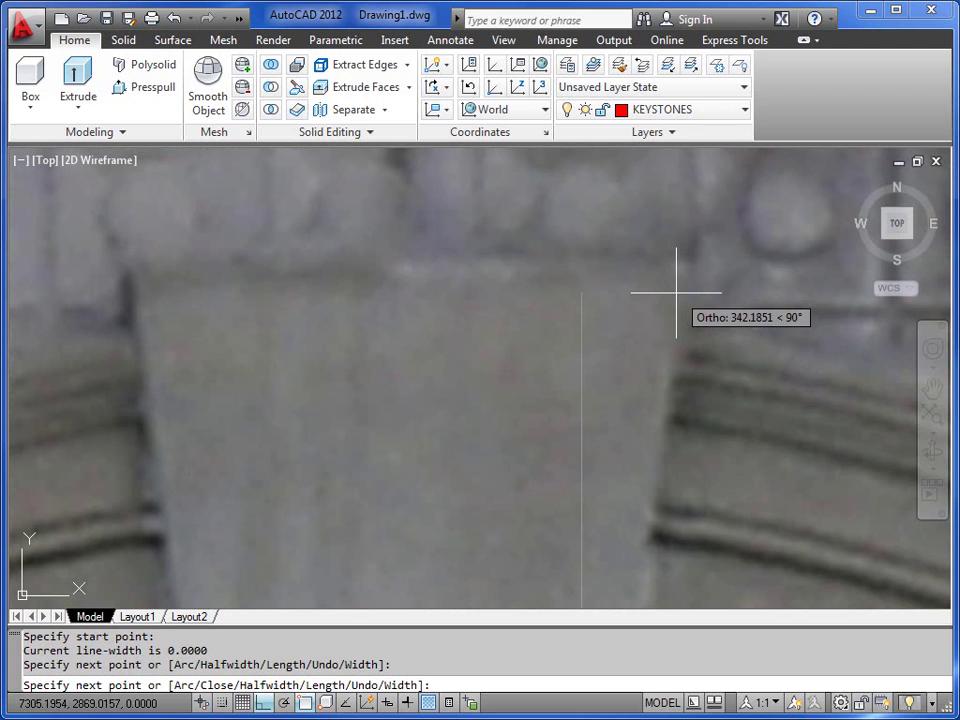
left_click(676, 294)
Step: Redo the keystone's top right vertex, draw its top edge and close the outline
type("U")
key("Return")
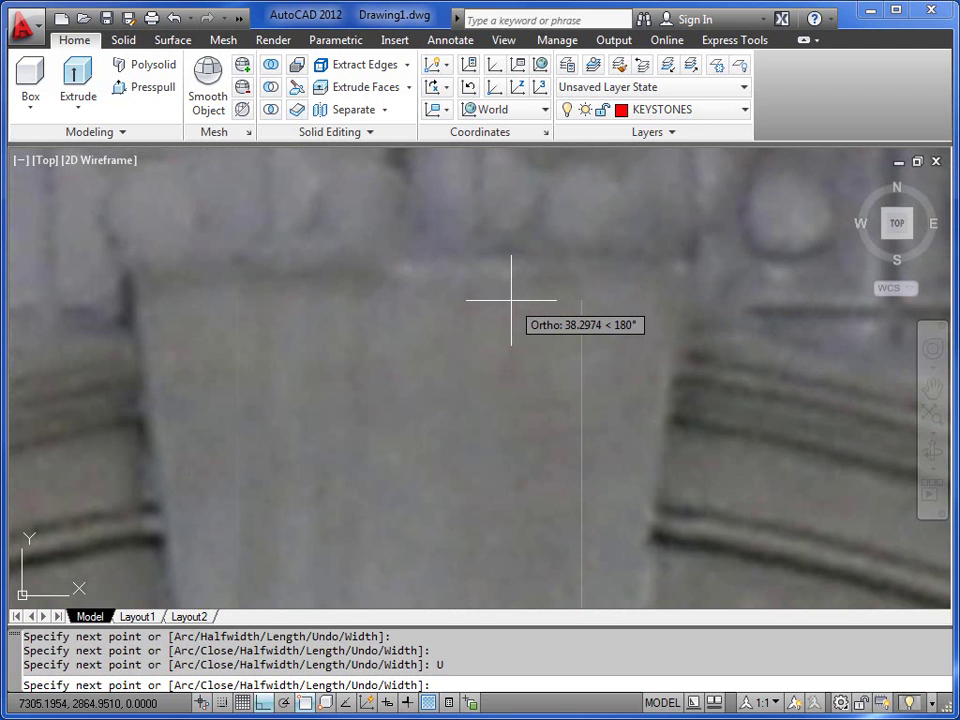
key("F8")
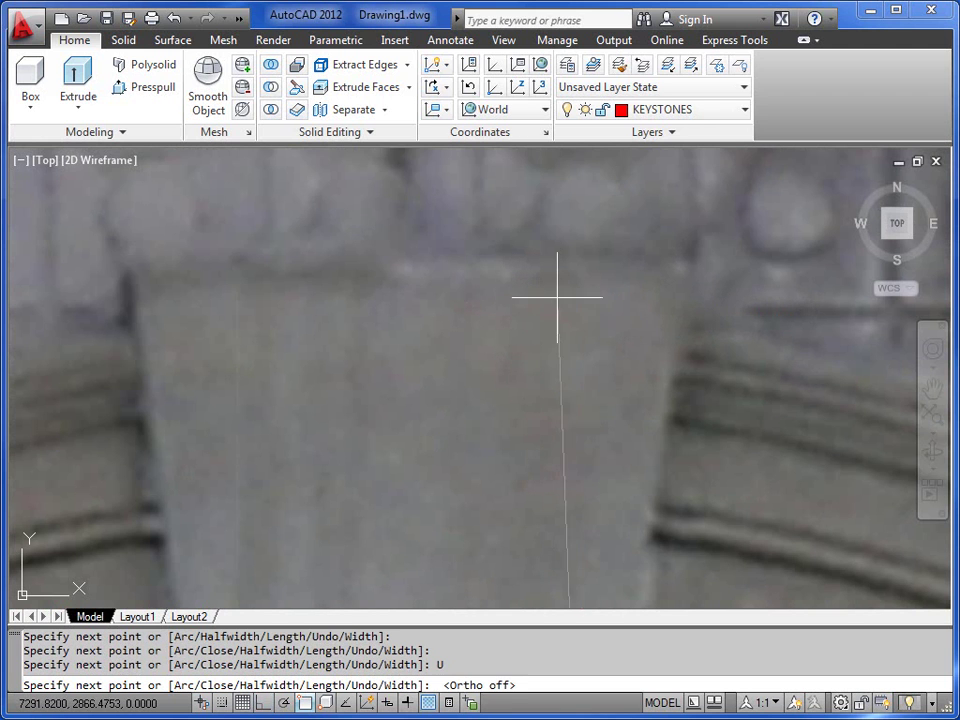
left_click(679, 296)
key("F8")
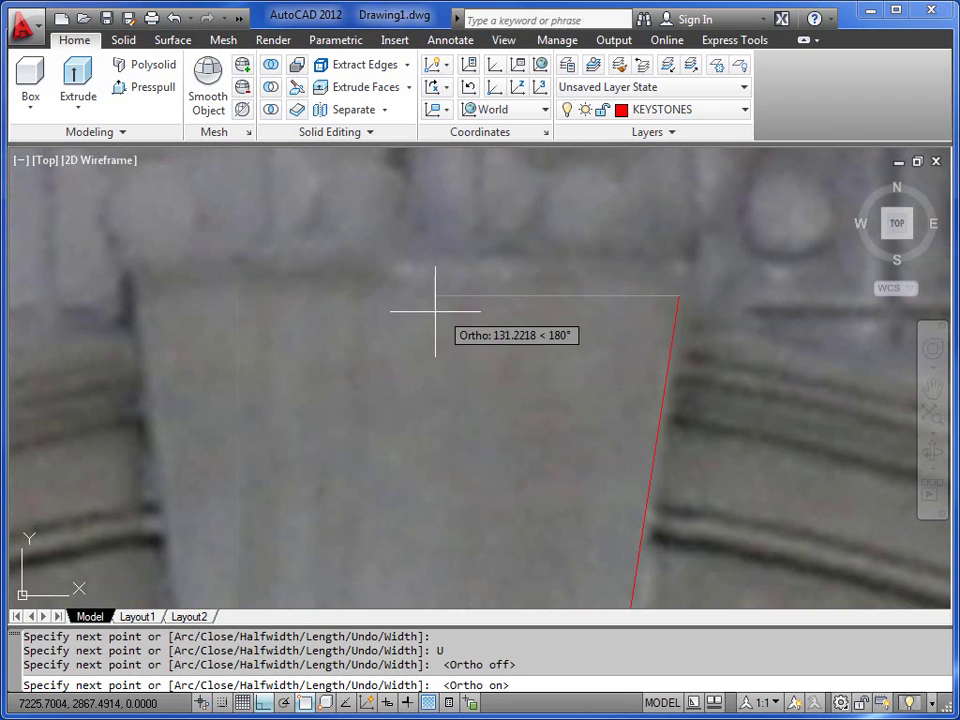
left_click(172, 296)
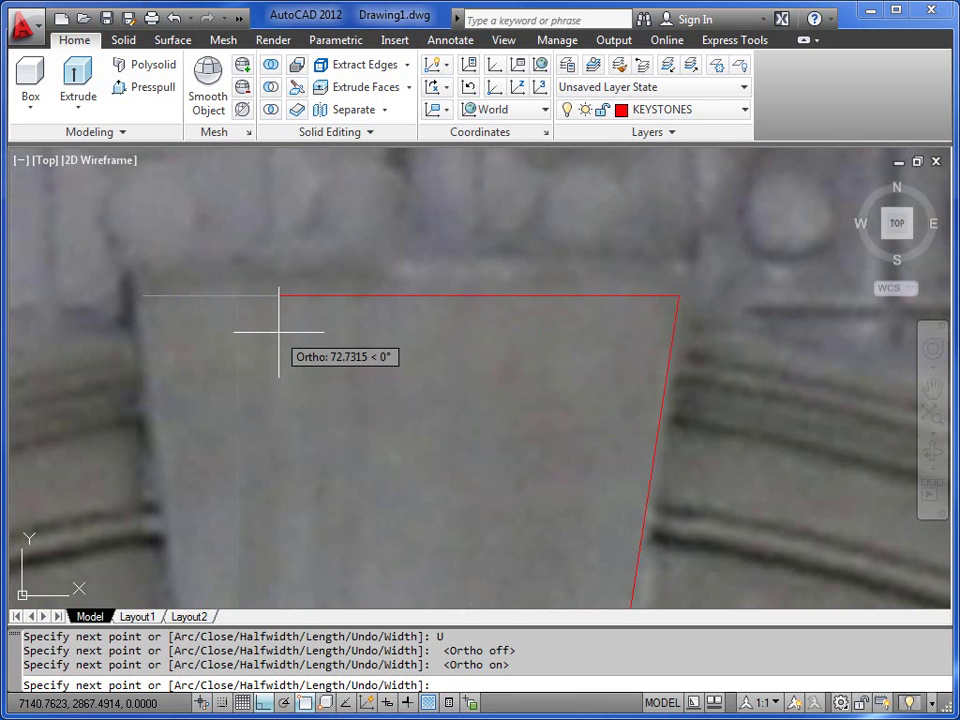
type("C")
key("Return")
Step: Reframe the view around the arch and keystone, then bring up the layer list
scroll(280, 330, "down", 8)
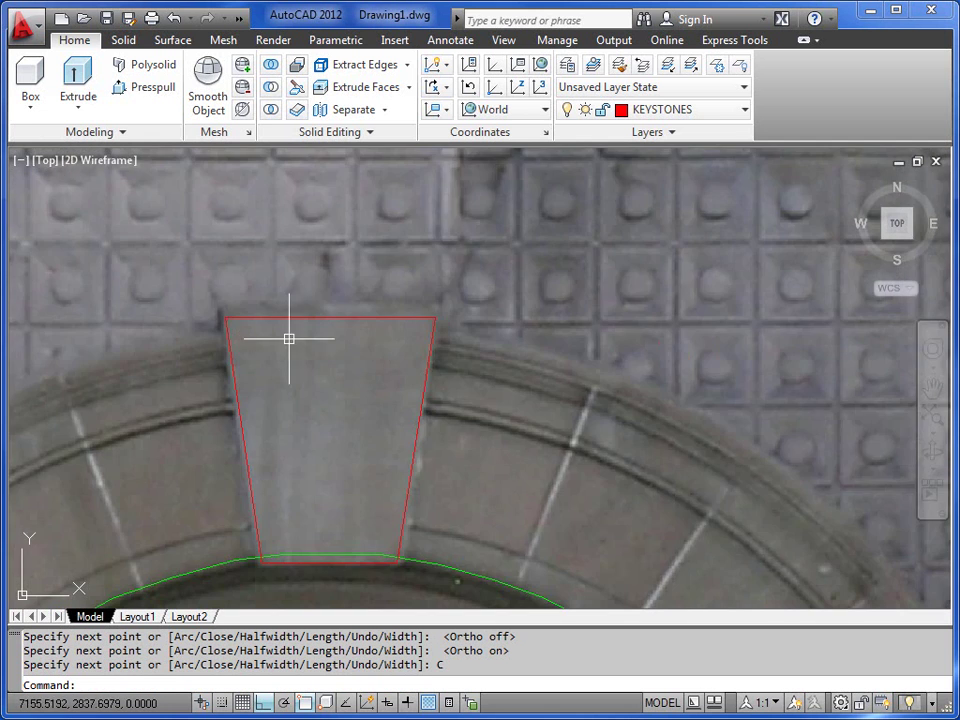
middle_click_drag(363, 410, 370, 282)
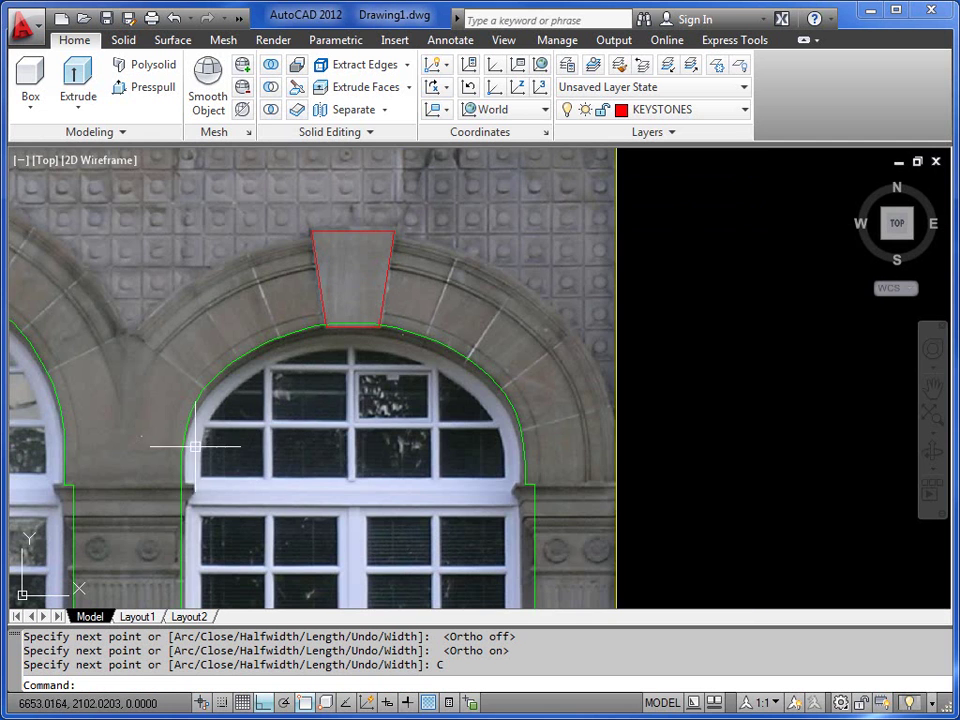
scroll(175, 466, "down", 4)
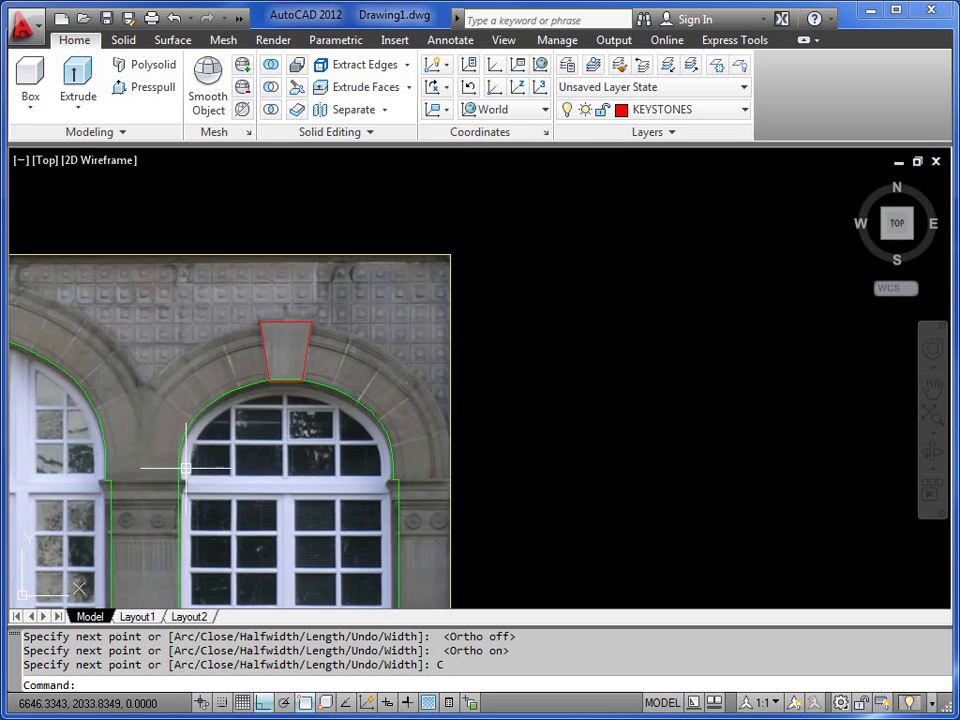
middle_click_drag(183, 460, 318, 354)
middle_click_drag(192, 226, 245, 265)
scroll(146, 313, "up", 3)
scroll(20, 335, "up", 3)
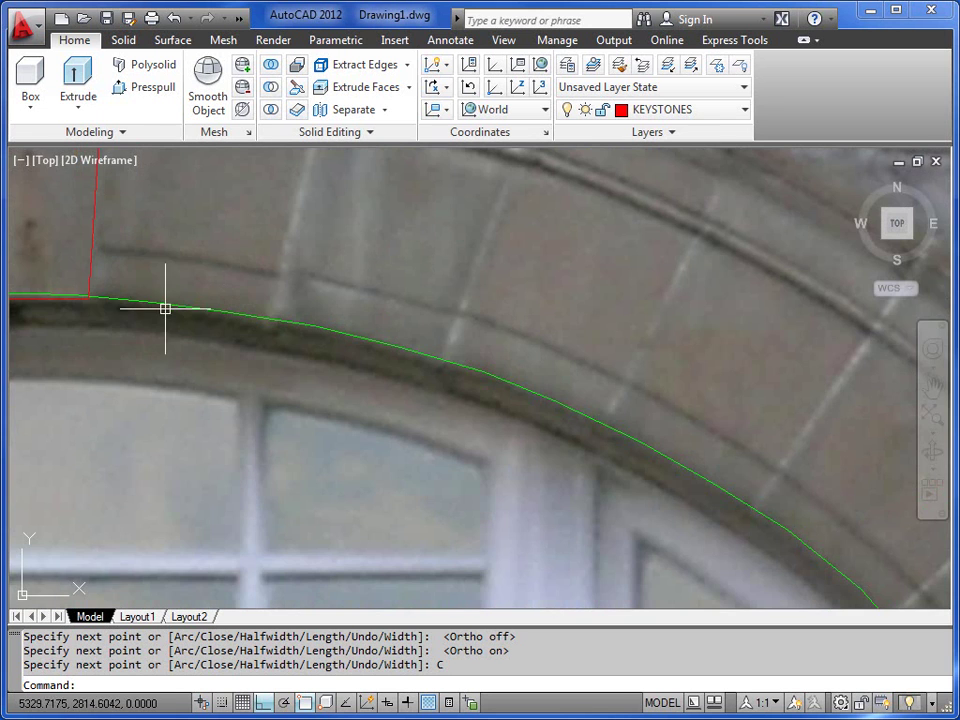
scroll(486, 371, "down", 3)
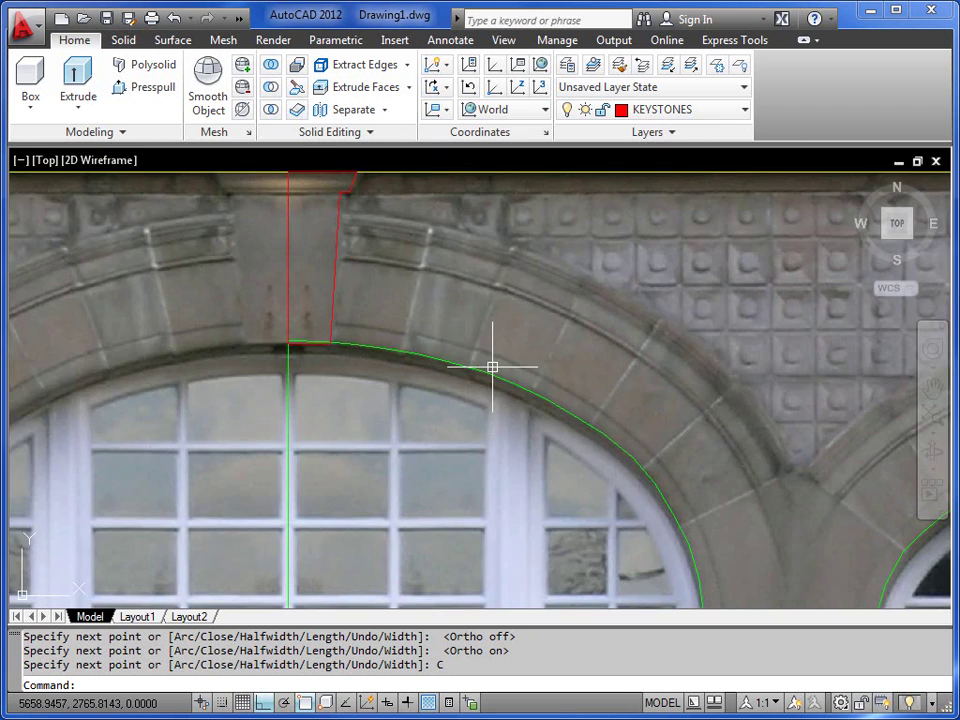
left_click(726, 112)
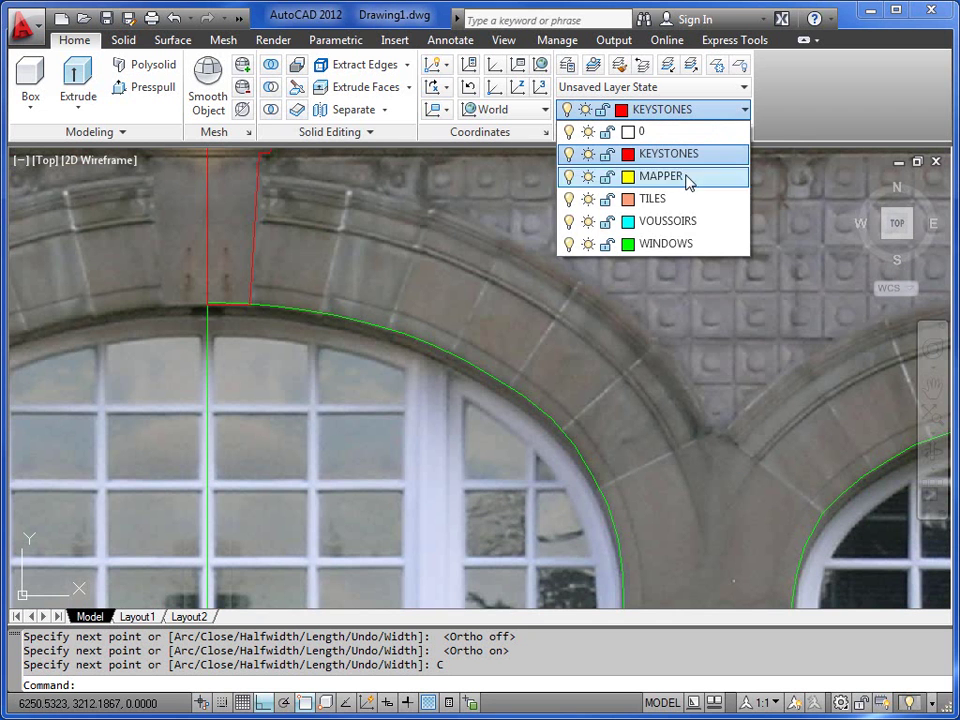
Step: Make VOUSSOIRS the current layer and start a polyline with an intersection snap
left_click(660, 222)
scroll(205, 303, "up", 5)
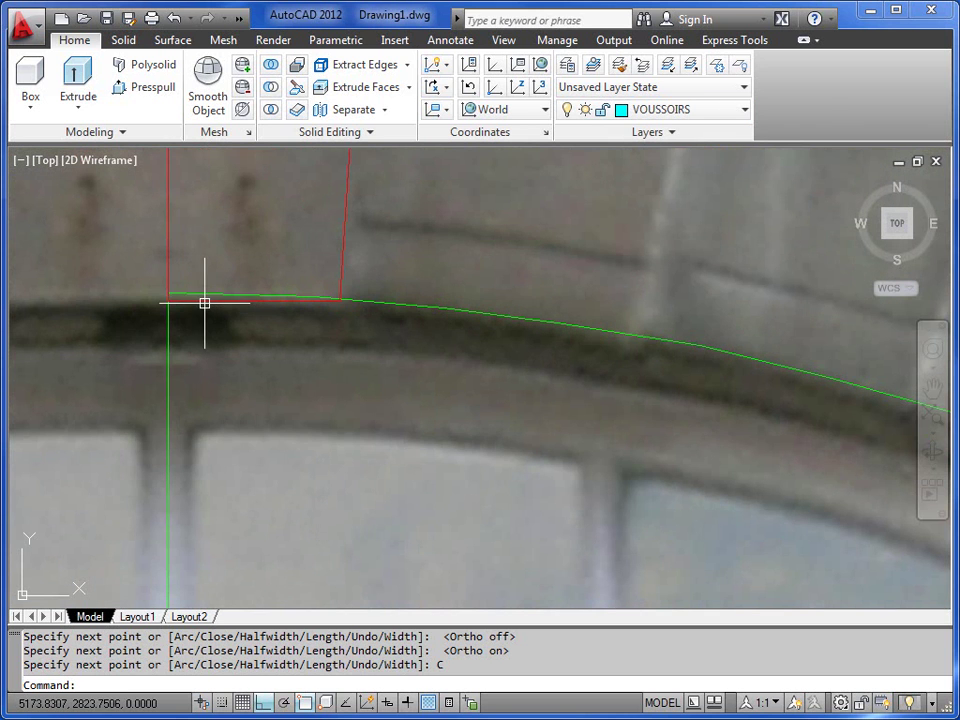
key("Return")
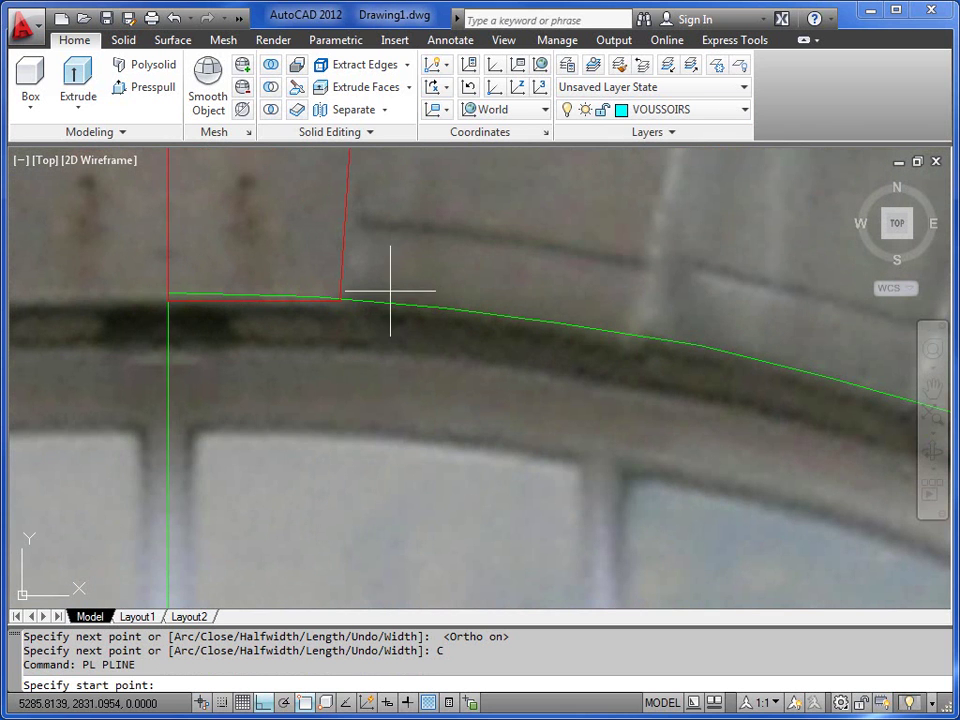
scroll(339, 312, "up", 2)
type("INT")
key("Return")
Step: Start the cyan outline at the keystone's lower corner and trace down the inner arch curve
left_click(339, 309)
scroll(339, 309, "down", 3)
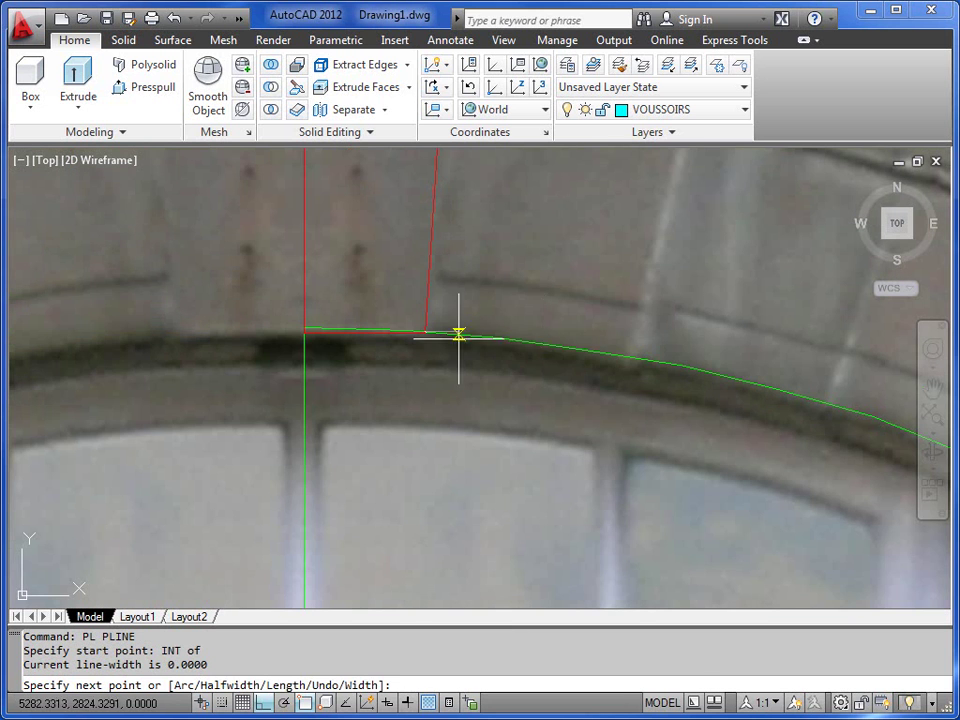
left_click(499, 338)
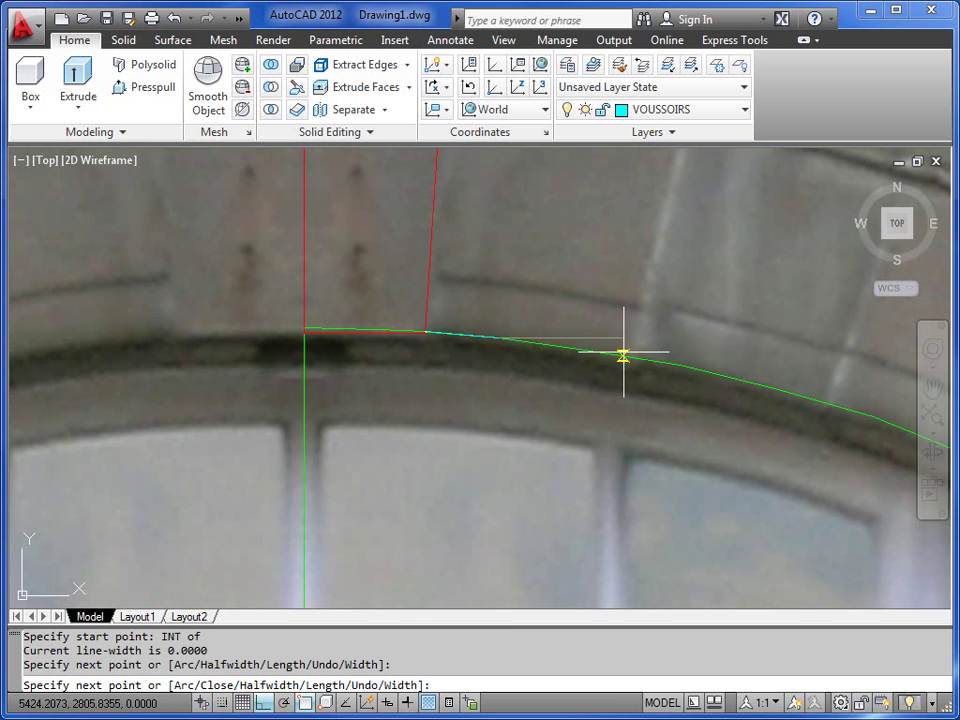
left_click(679, 365)
middle_click_drag(804, 396, 409, 345)
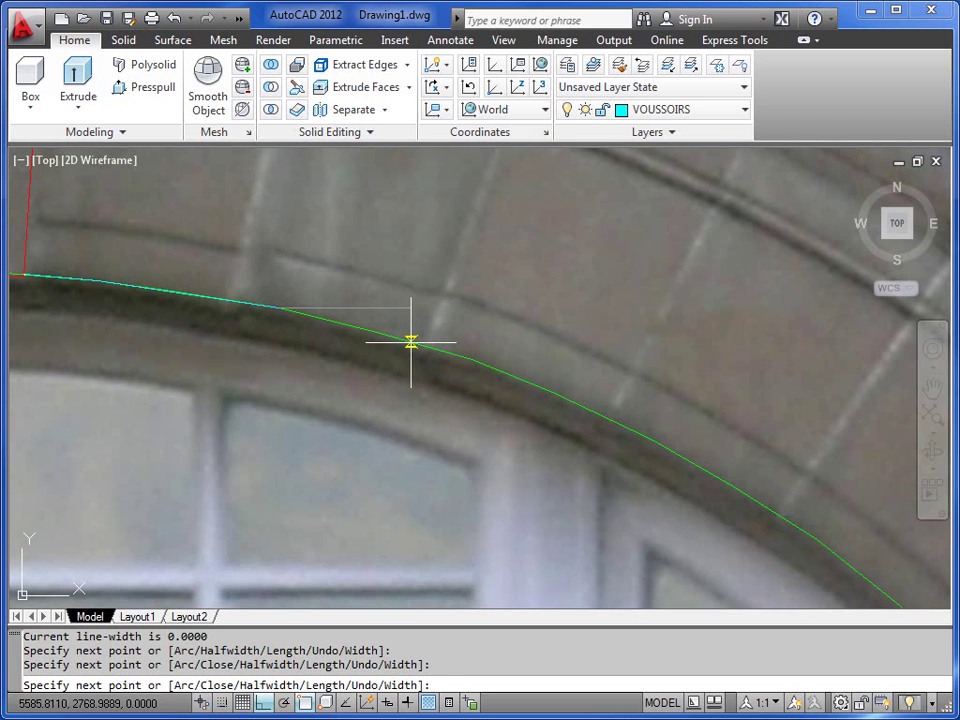
type("U")
key("Return")
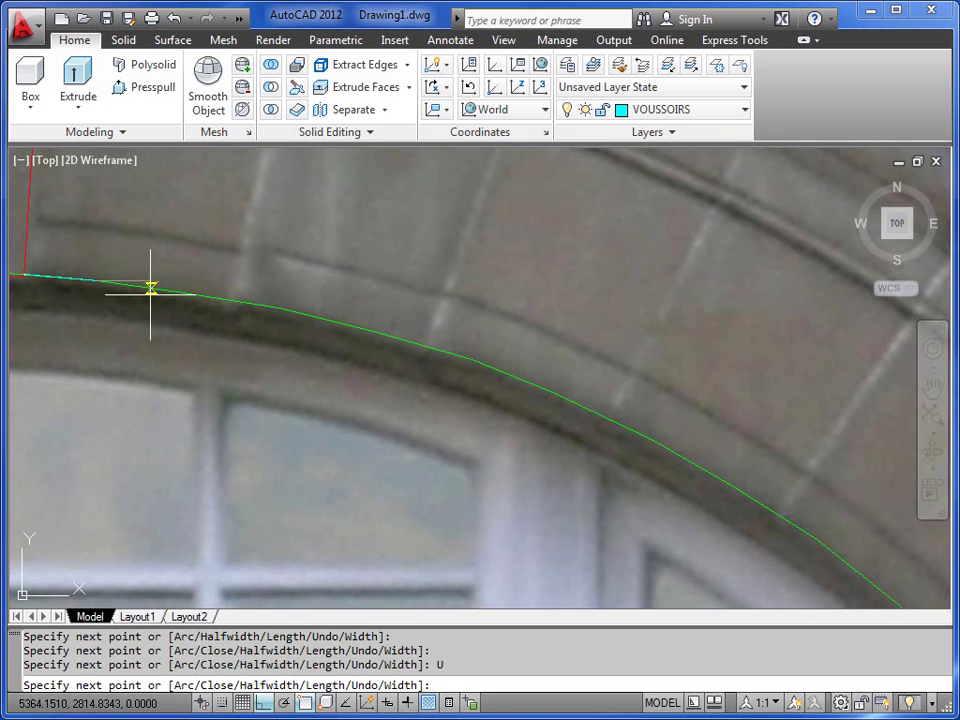
left_click(279, 306)
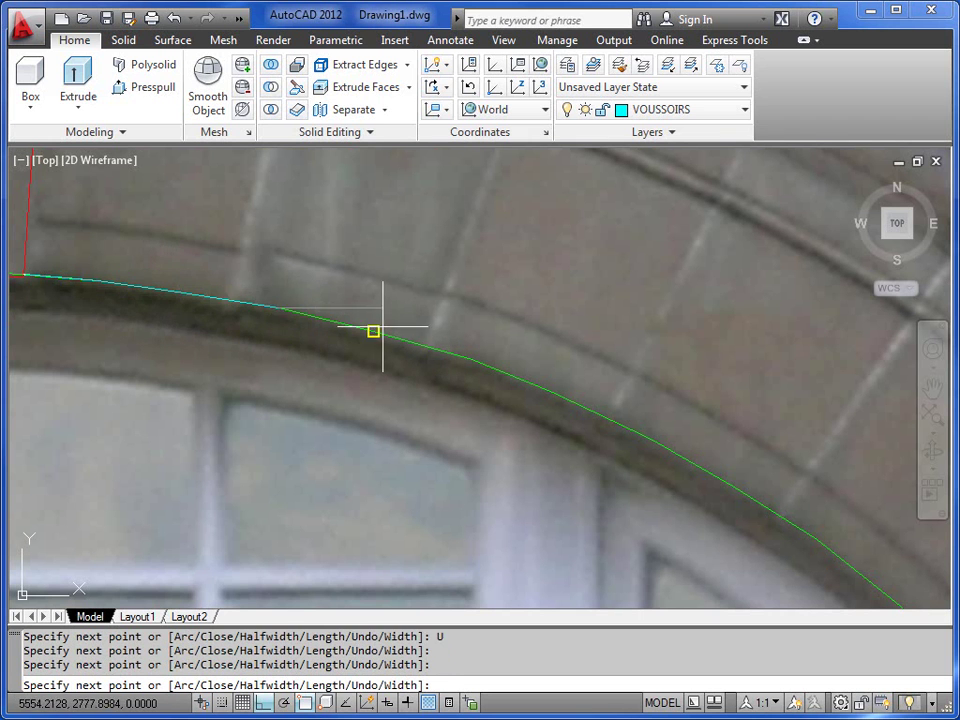
left_click(471, 358)
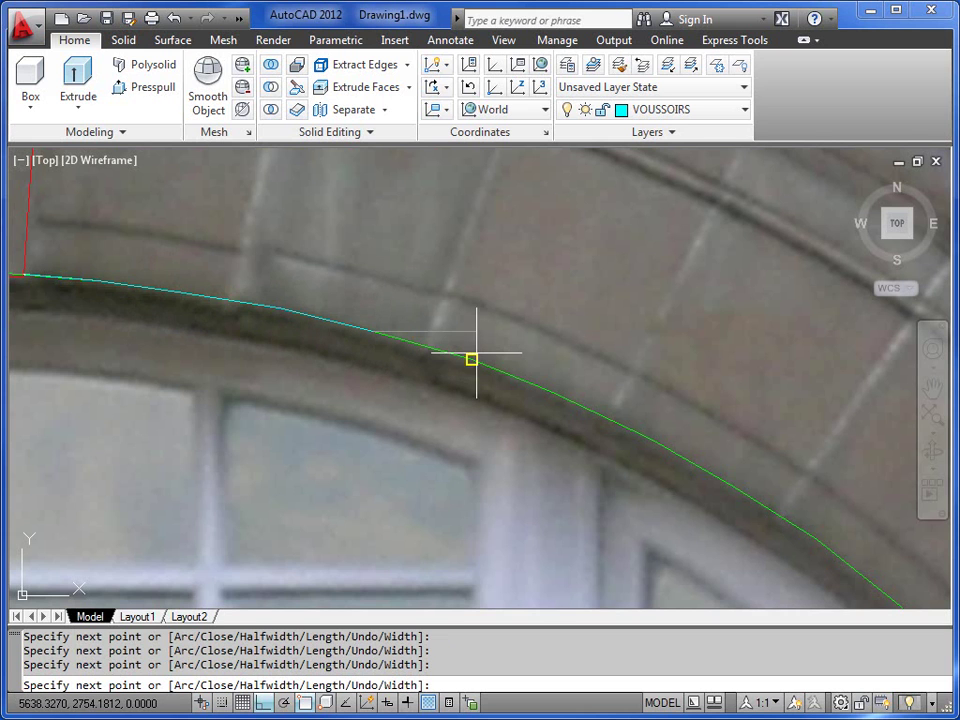
left_click(651, 438)
left_click(816, 540)
Step: Continue the outline down the arch to the pier and the ledge's left corner
middle_click_drag(816, 540, 418, 305)
left_click(490, 363)
middle_click_drag(535, 436, 490, 388)
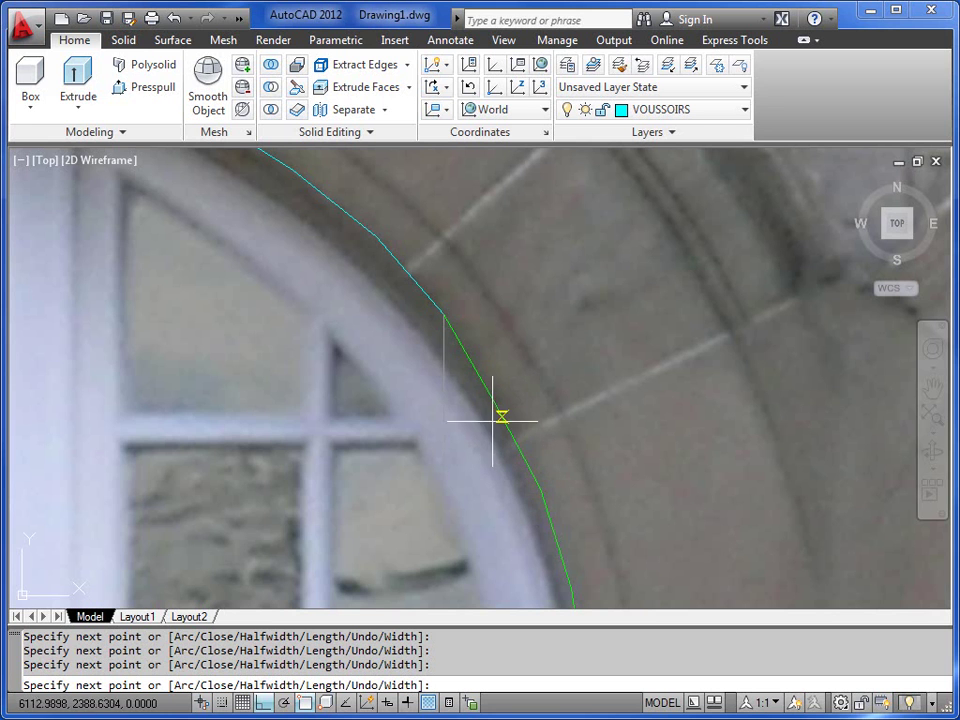
left_click(493, 401)
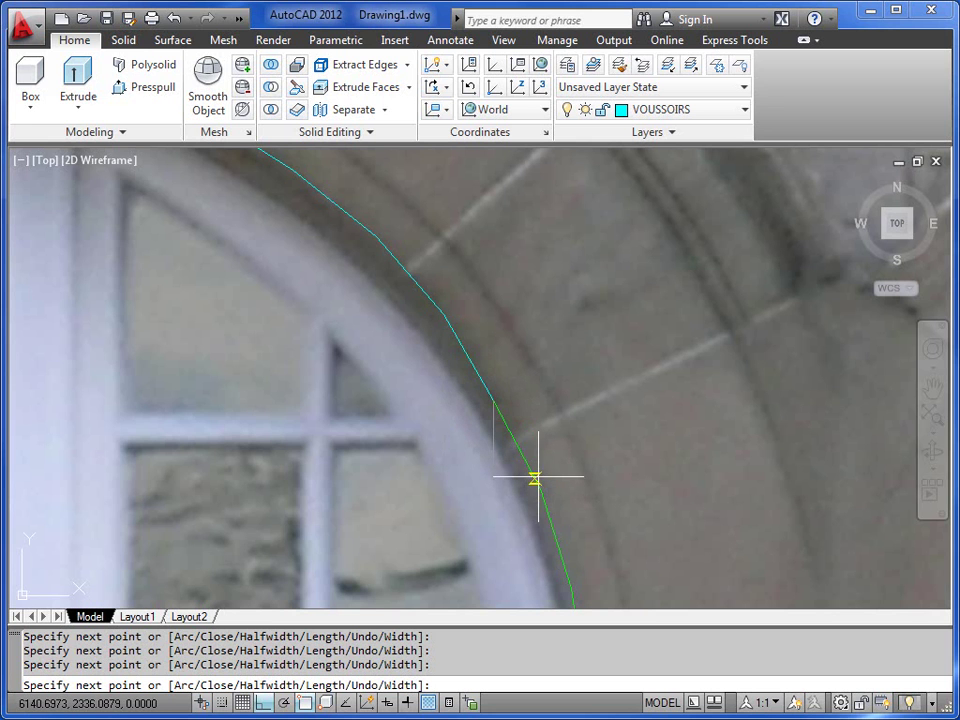
middle_click_drag(542, 489, 473, 357)
scroll(473, 357, "up", 2)
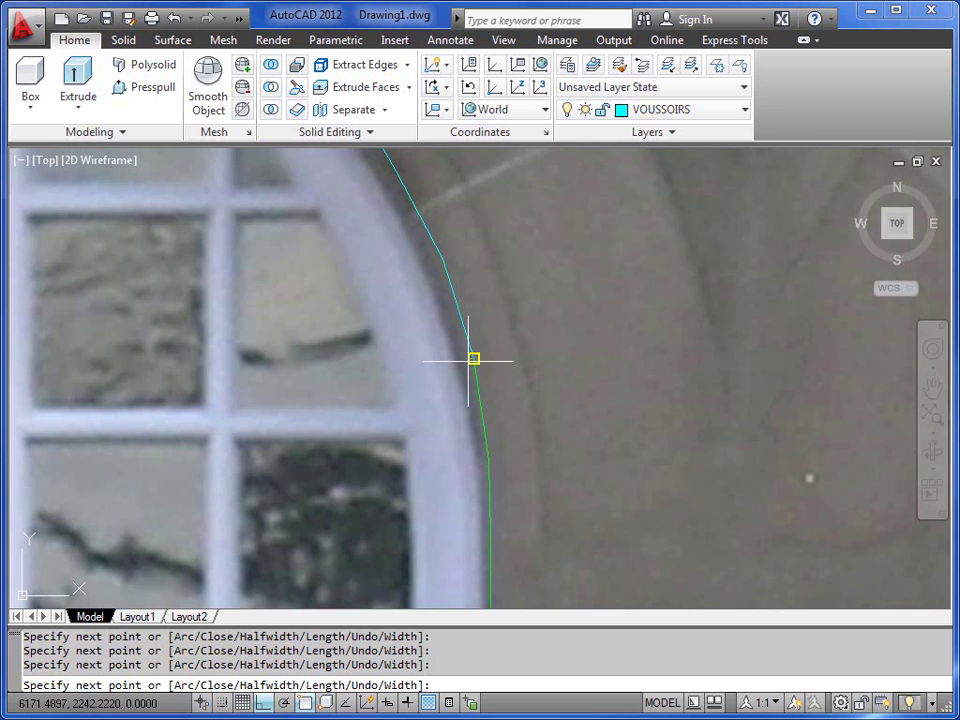
left_click(489, 459)
middle_click_drag(525, 506, 446, 321)
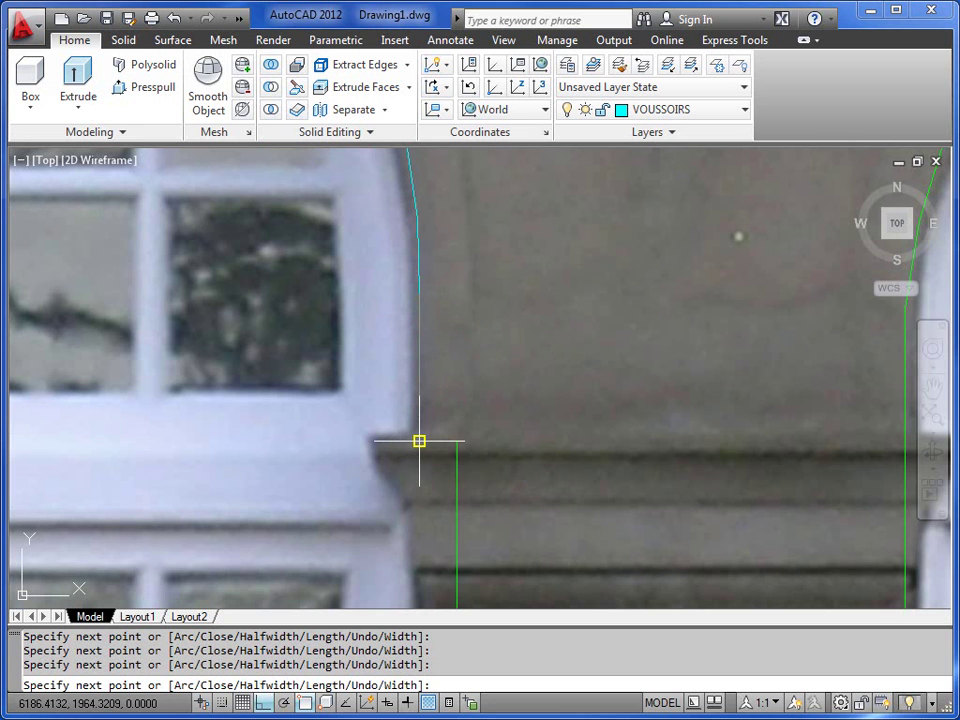
scroll(418, 442, "down", 3)
middle_click_drag(418, 442, 422, 347)
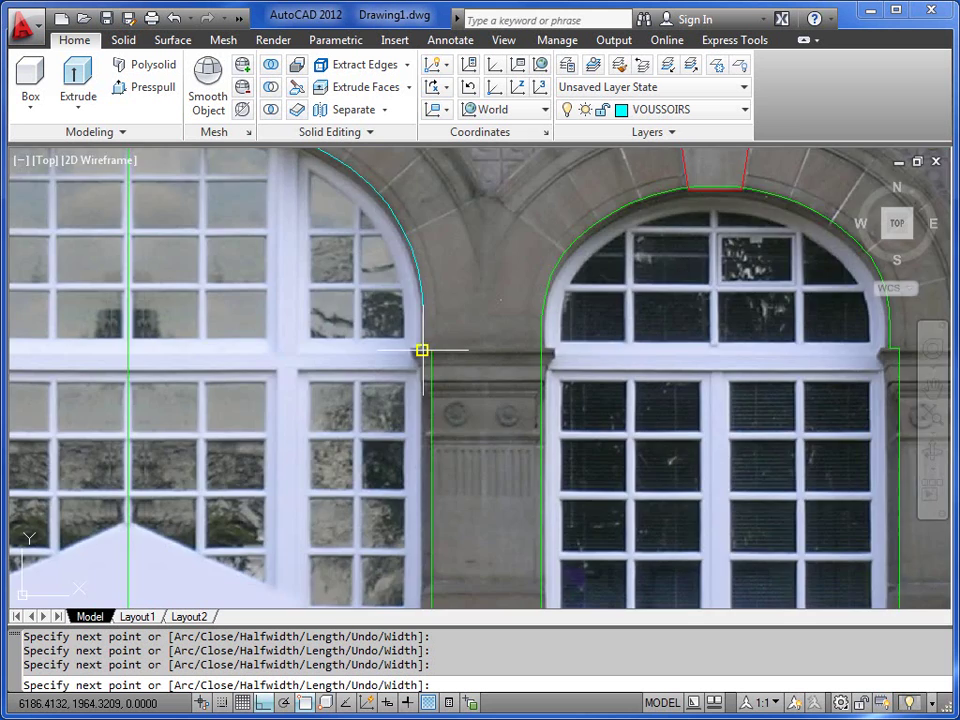
scroll(422, 347, "up", 3)
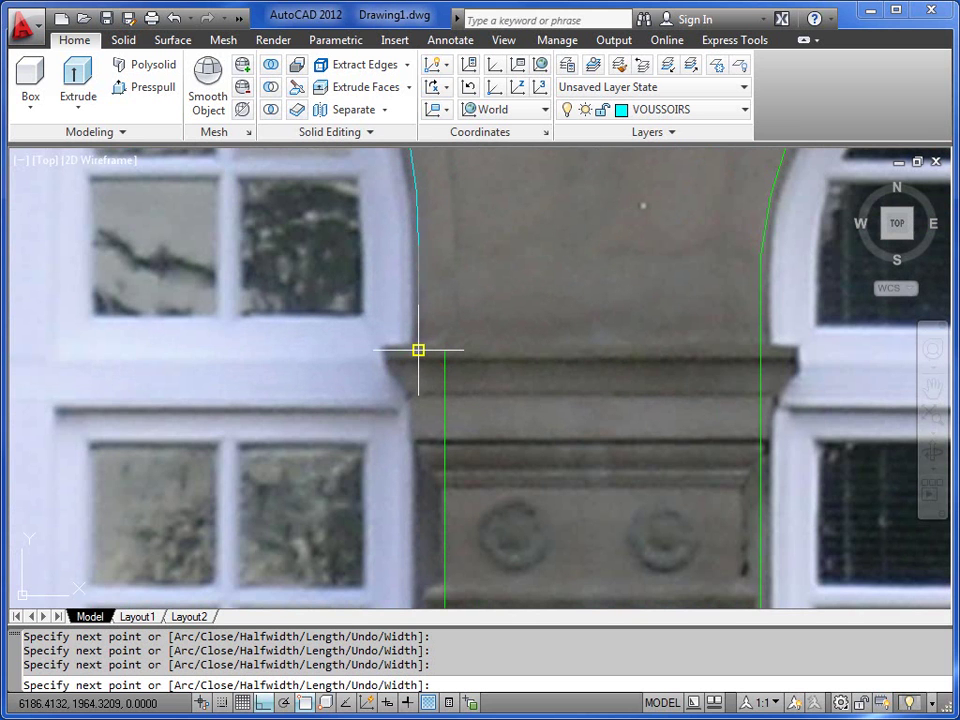
left_click(418, 350)
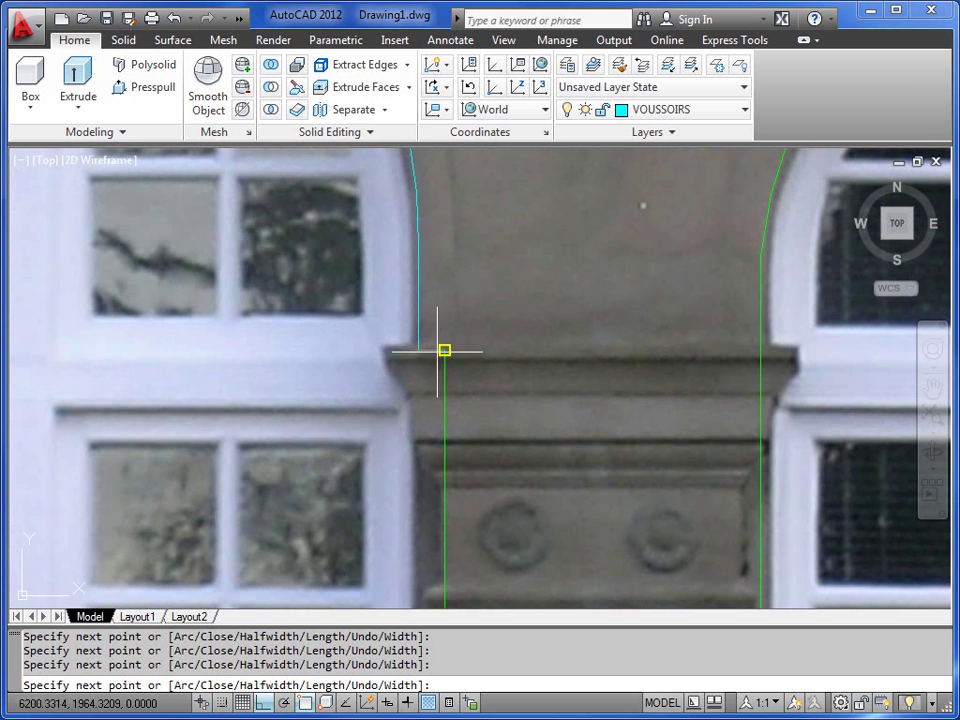
Step: Snap perpendicular to the ledge's right end and trace up the next arch's curve
type("PER")
key("space")
left_click(761, 349)
middle_click_drag(763, 262, 600, 407)
left_click(598, 418)
left_click(608, 357)
left_click(626, 295)
left_click(663, 230)
Step: Continue up the next arch to its crown and snap to the keystone corner intersection
middle_click_drag(663, 230, 440, 440)
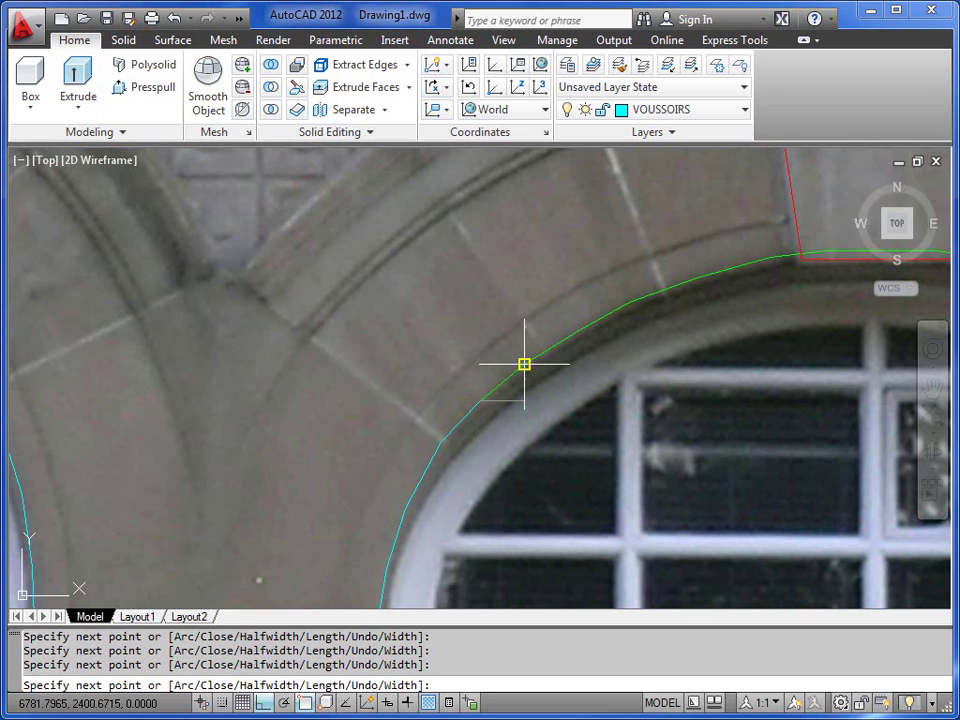
left_click(579, 328)
left_click(629, 300)
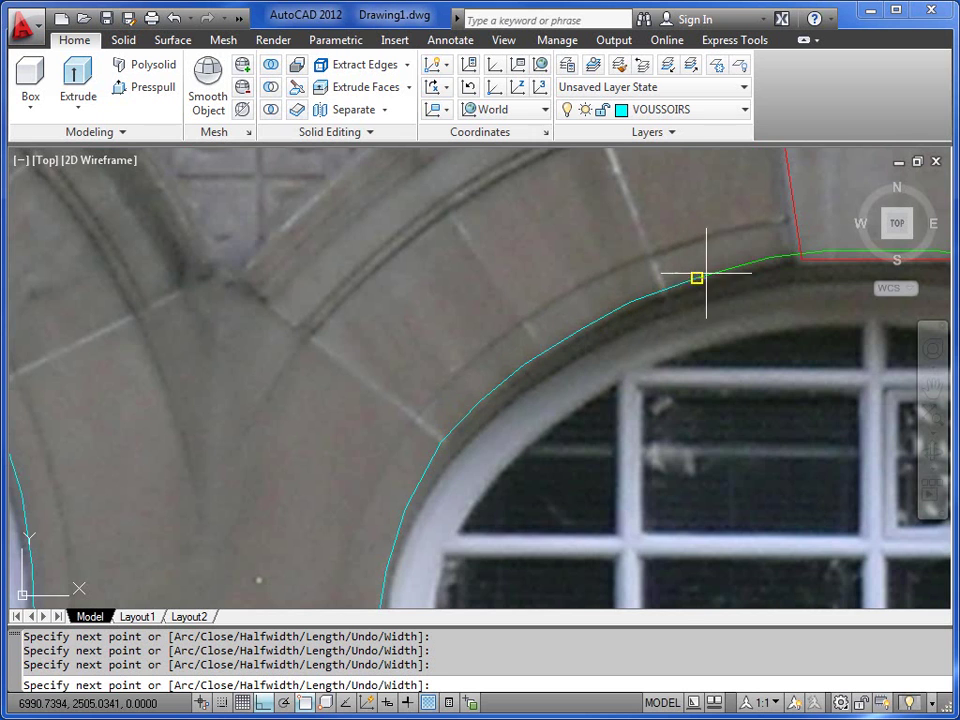
scroll(697, 277, "up", 3)
left_click(762, 260)
middle_click_drag(762, 260, 560, 353)
type("INT")
key("Return")
left_click(652, 342)
scroll(647, 300, "down", 2)
mouse_move(647, 300)
middle_mouse_down()
mouse_move(638, 415)
mouse_move(604, 321)
mouse_move(627, 435)
mouse_move(606, 272)
middle_mouse_up()
scroll(604, 321, "up", 3)
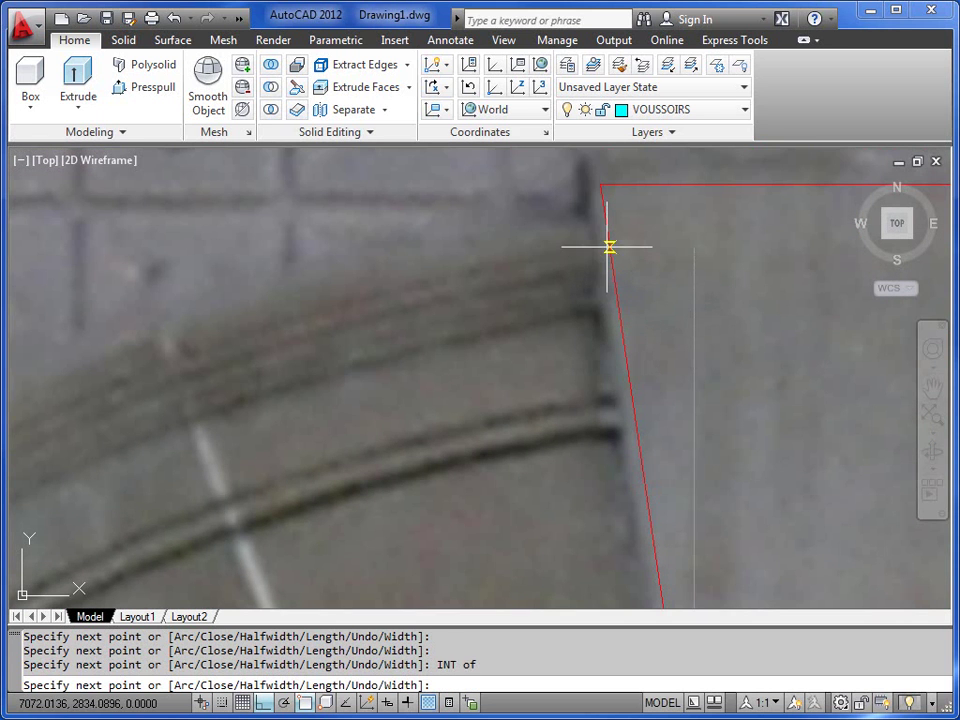
Step: Trace the arch's outer edge downward from the keystone corner intersection
left_click(607, 236)
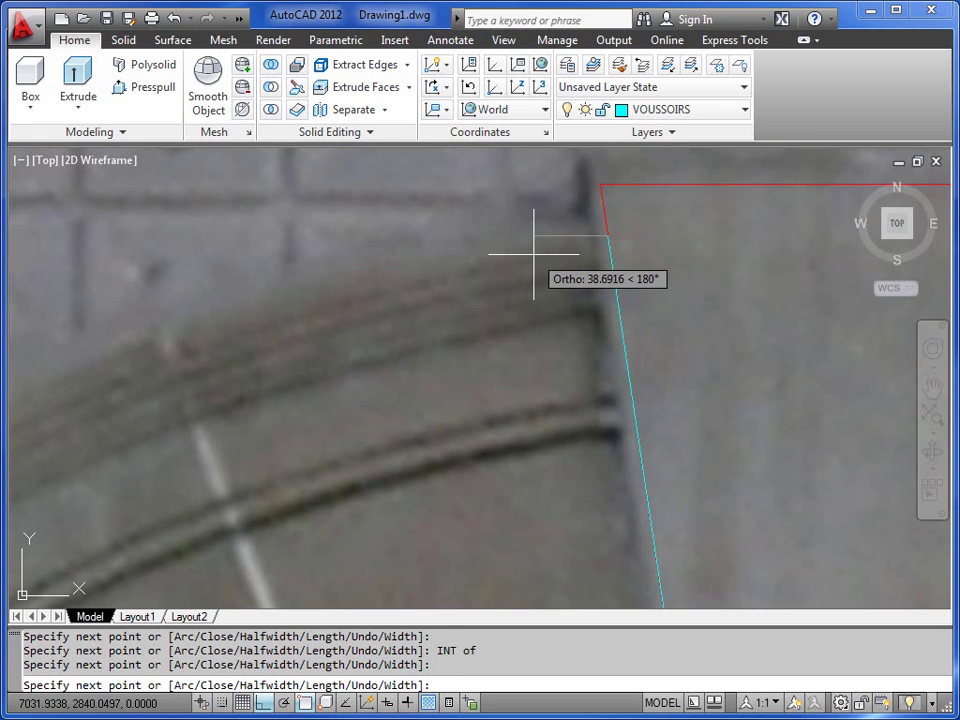
key("F8")
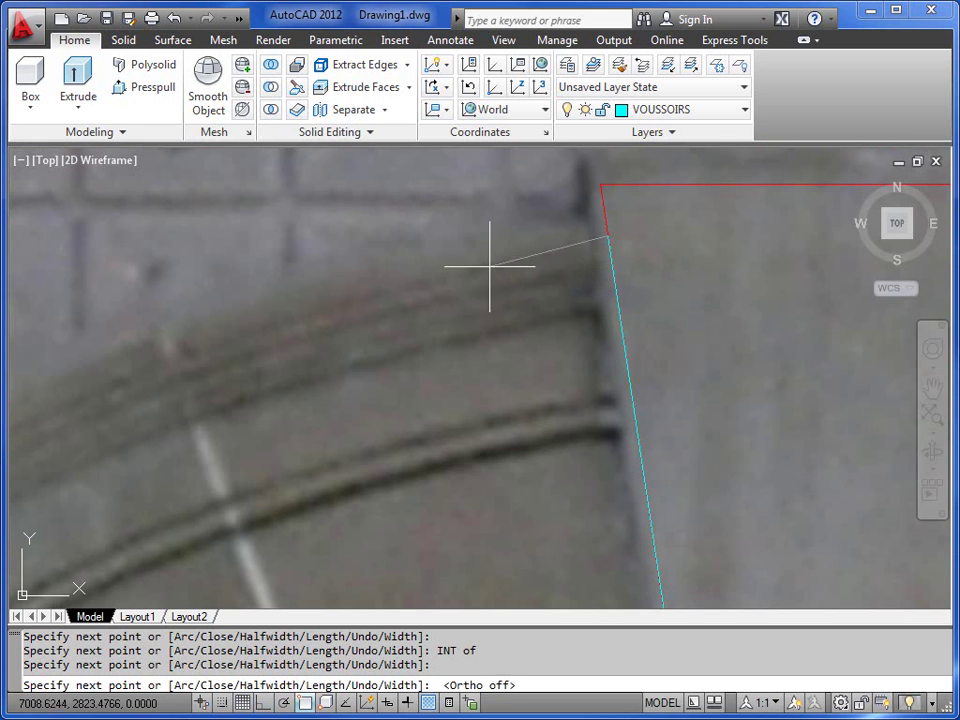
left_click(439, 258)
left_click(289, 297)
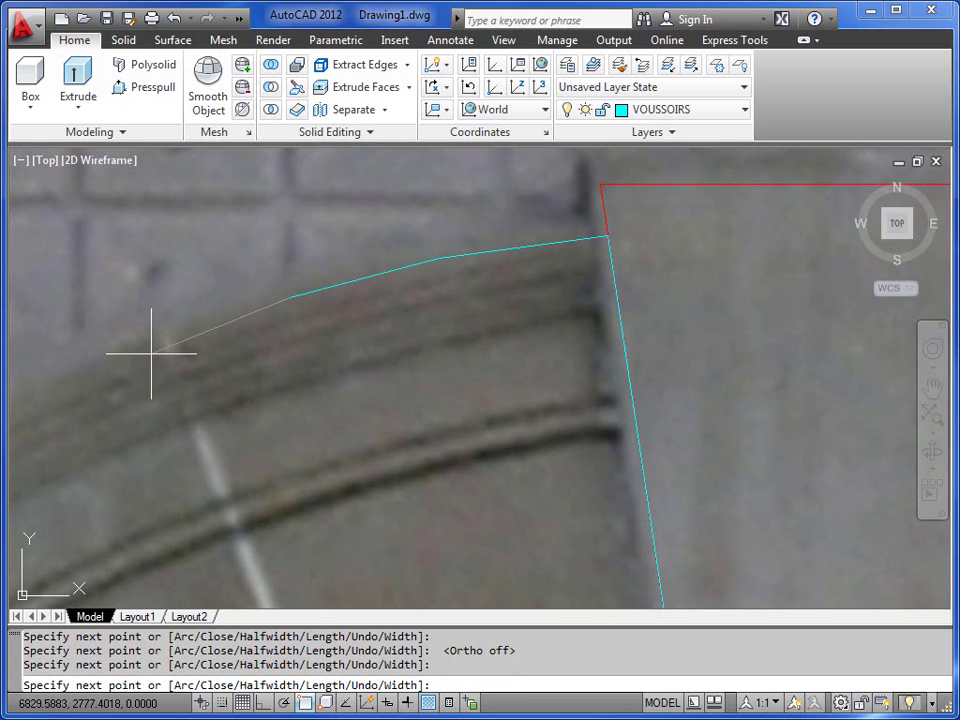
mouse_move(146, 336)
middle_mouse_down()
mouse_move(133, 368)
mouse_move(514, 214)
middle_mouse_up()
scroll(514, 214, "down", 2)
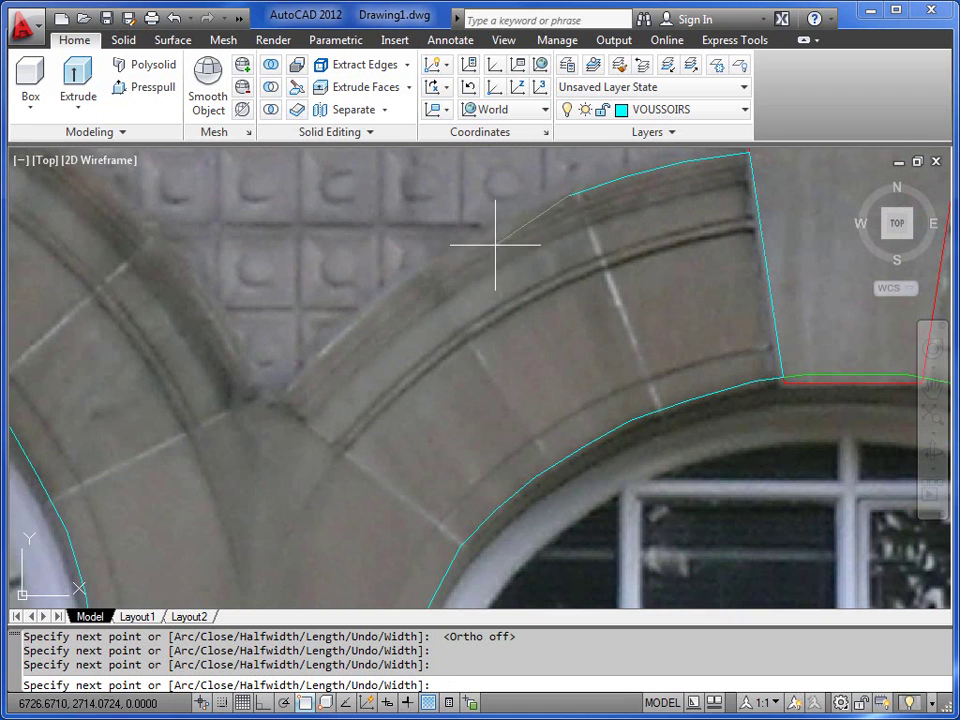
left_click(497, 229)
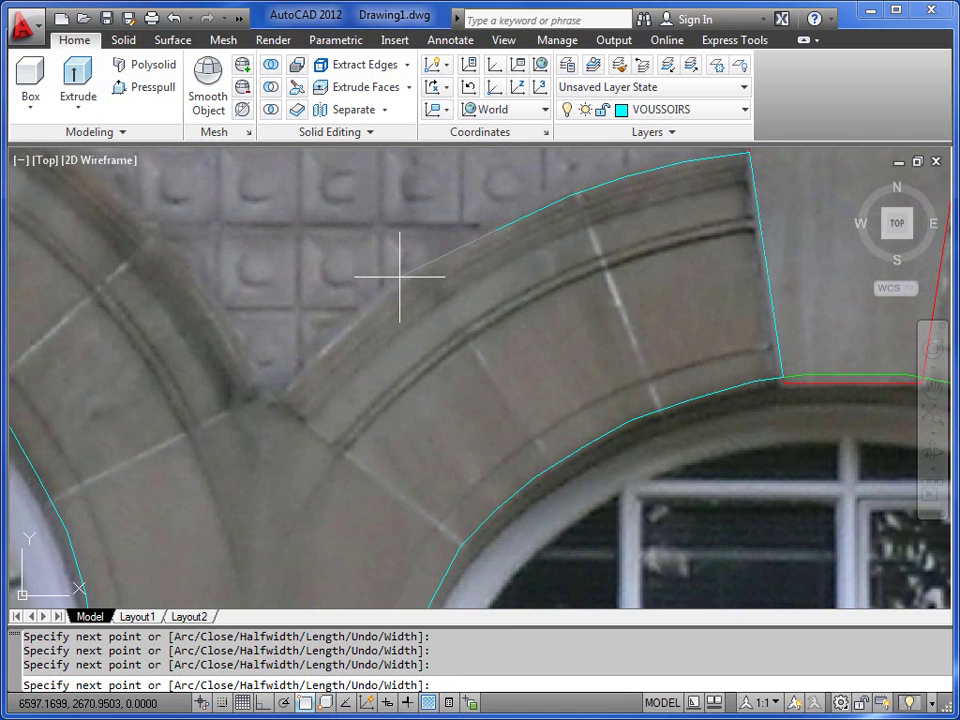
left_click(427, 270)
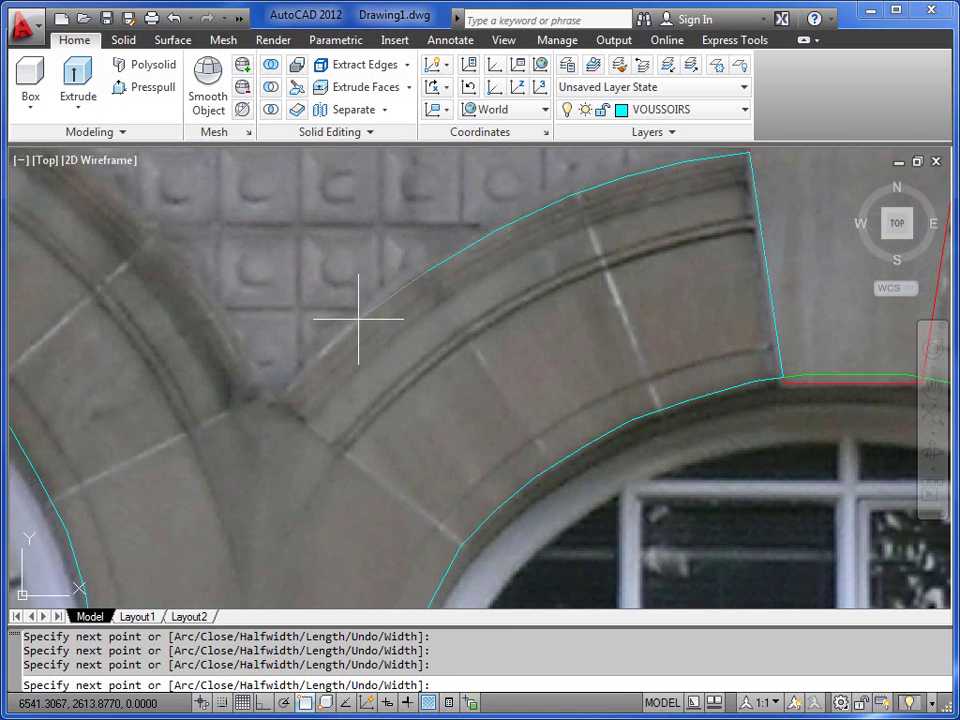
left_click(358, 319)
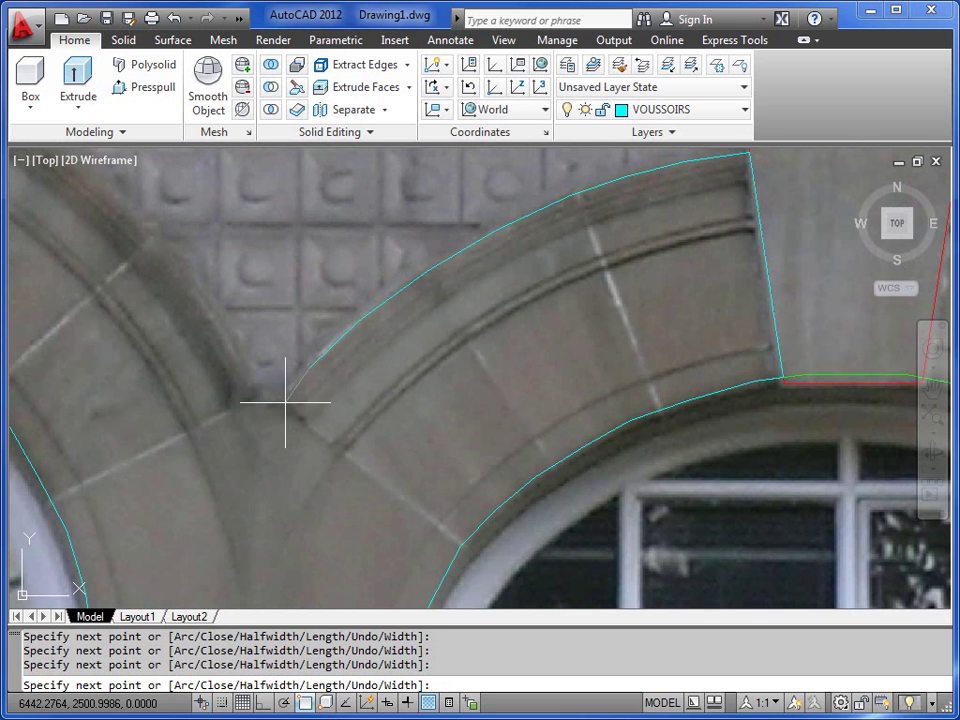
Step: Place the horizontal vertex at the arch's outer corner, redoing a misplaced one
key("F8")
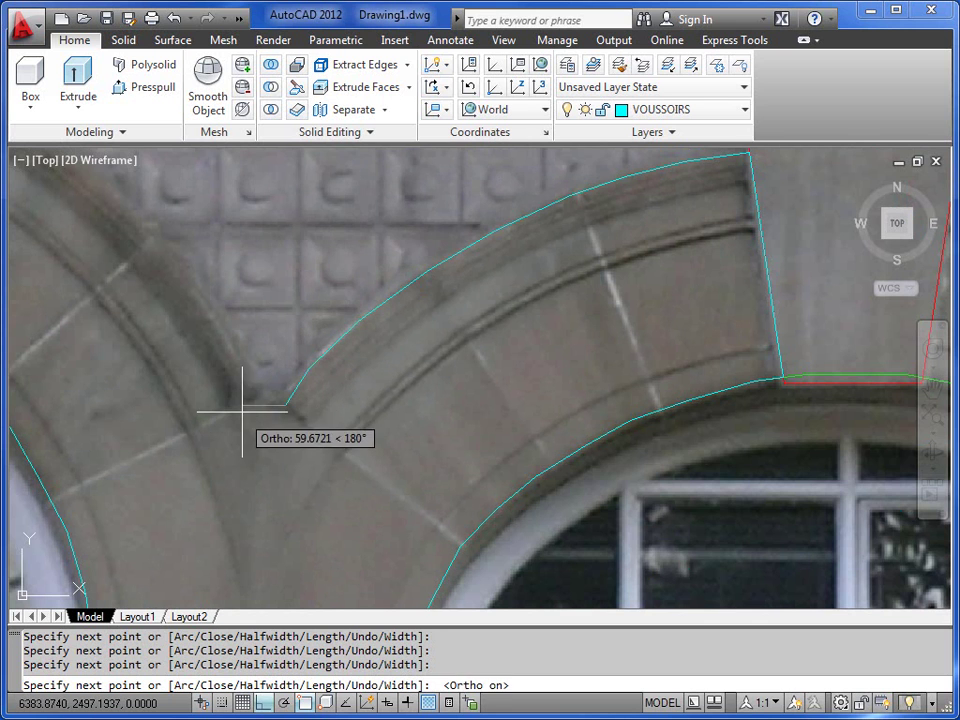
left_click(253, 390)
key("F8")
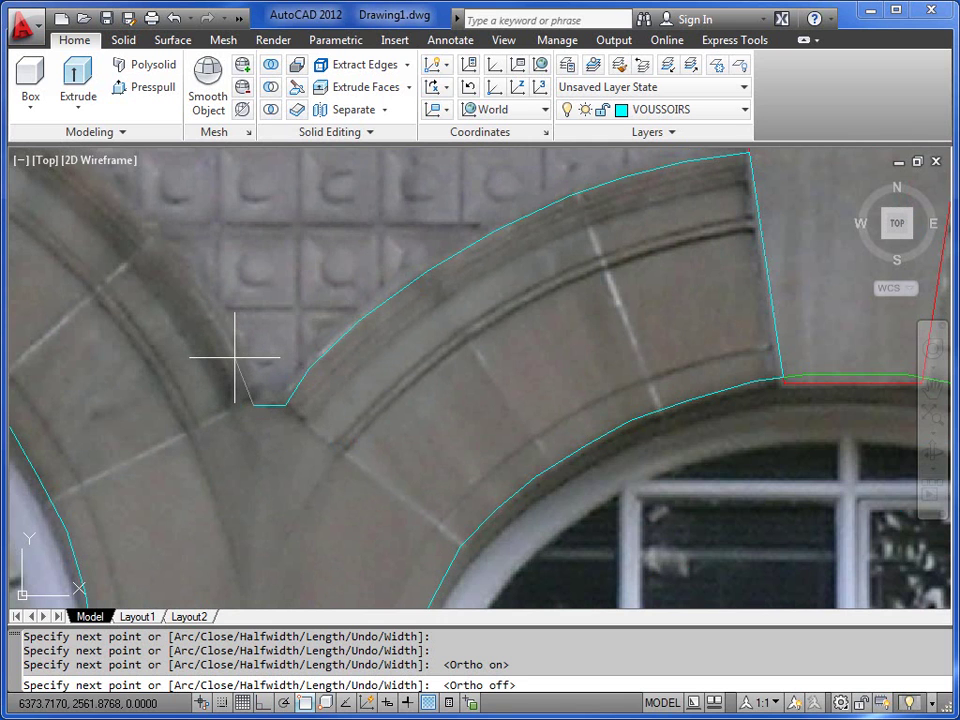
type("u")
key("Return")
key("F8")
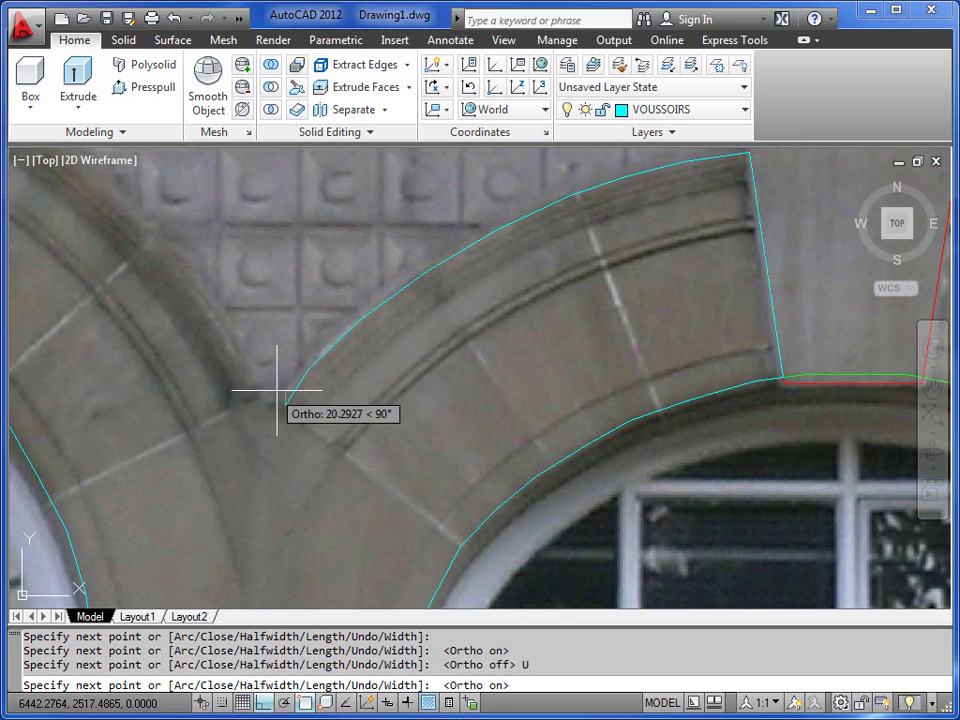
left_click(254, 405)
key("F8")
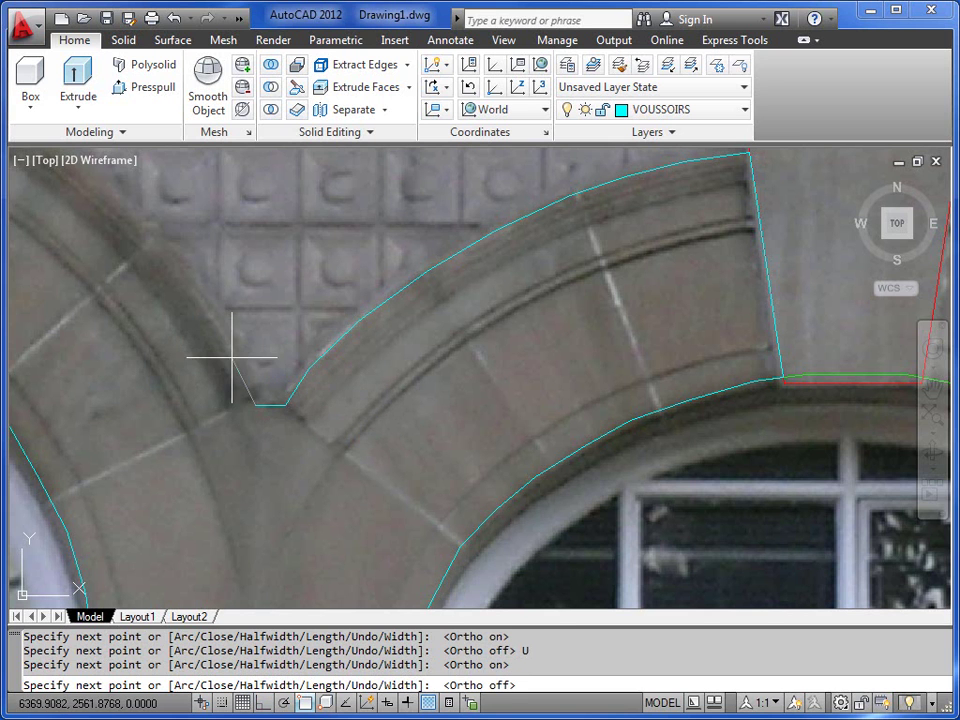
left_click(196, 304)
Step: Trace back up the outer curve to the red keystone's edge and close the outline
middle_click_drag(157, 245, 439, 443)
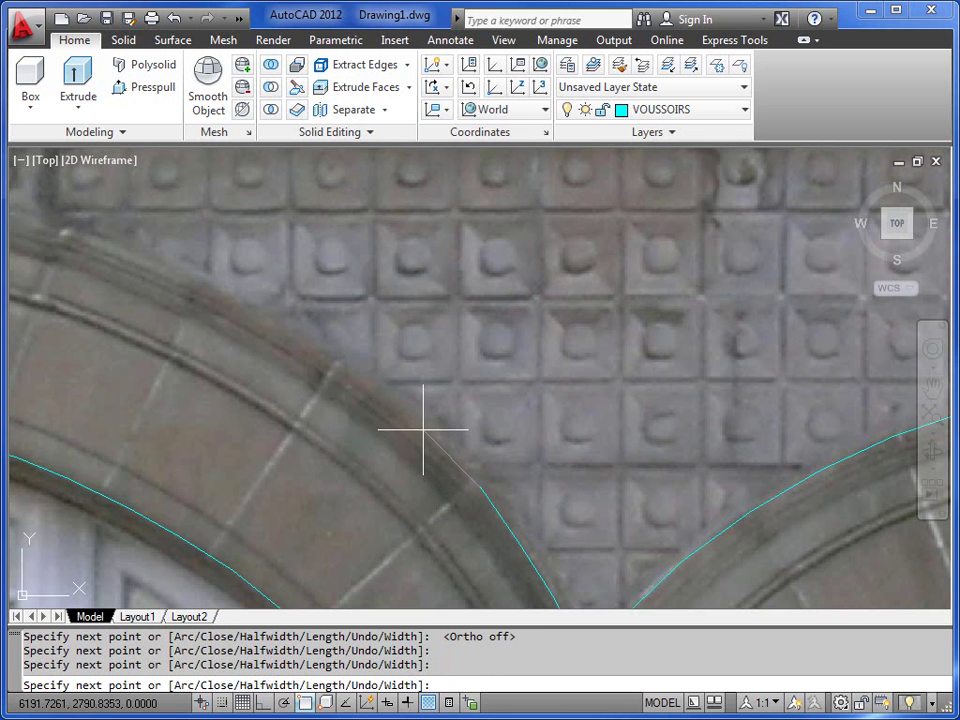
left_click(416, 423)
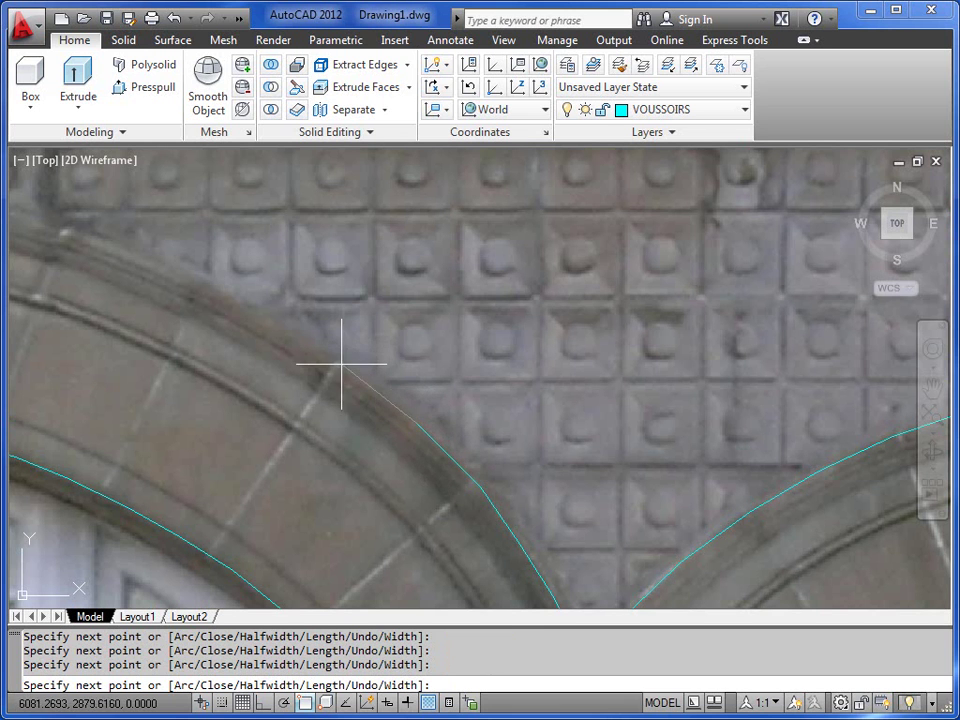
left_click(339, 362)
left_click(256, 307)
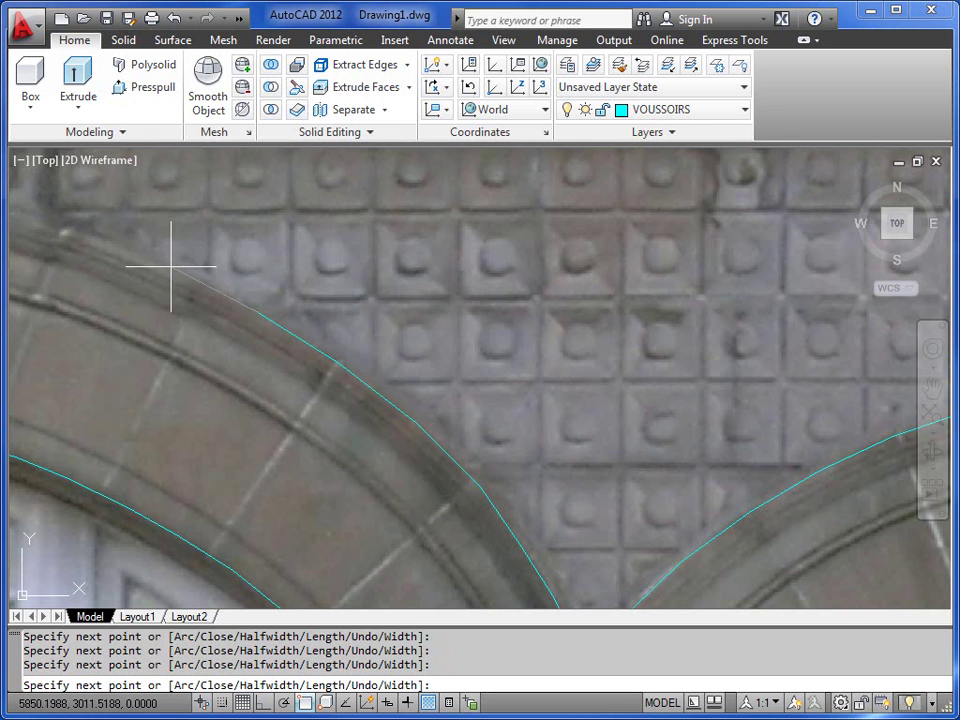
middle_click_drag(174, 268, 480, 411)
scroll(480, 411, "up", 2)
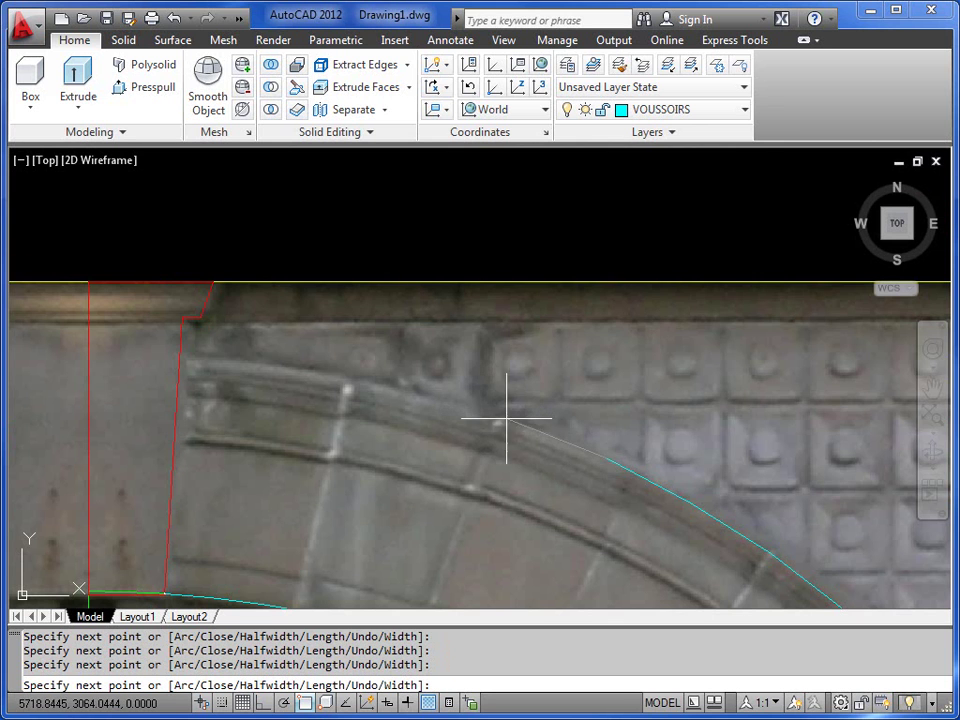
left_click(420, 397)
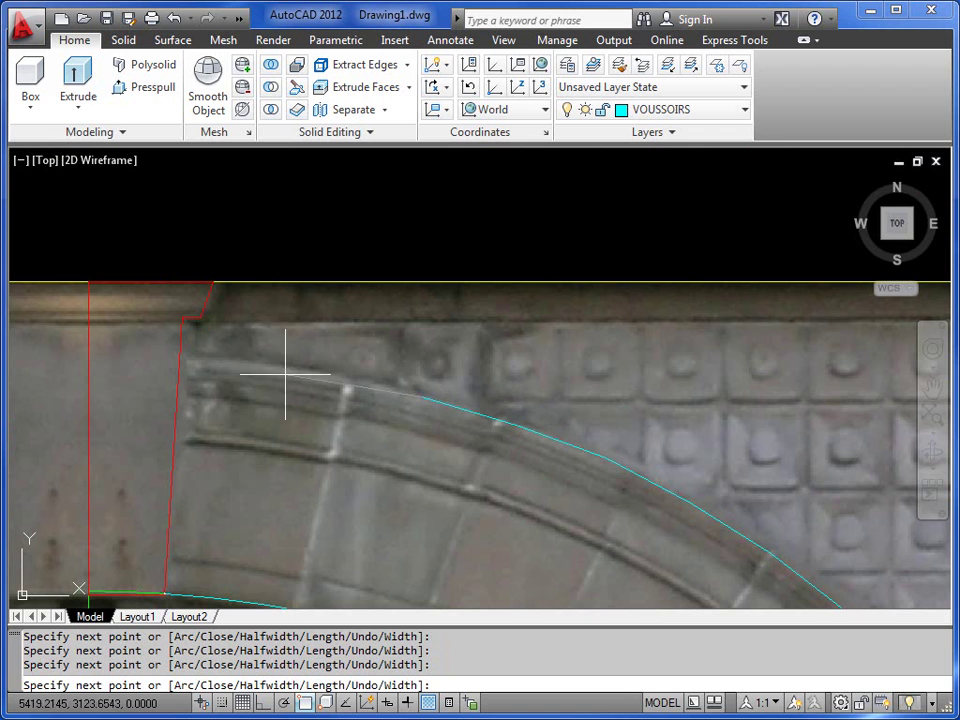
left_click(321, 376)
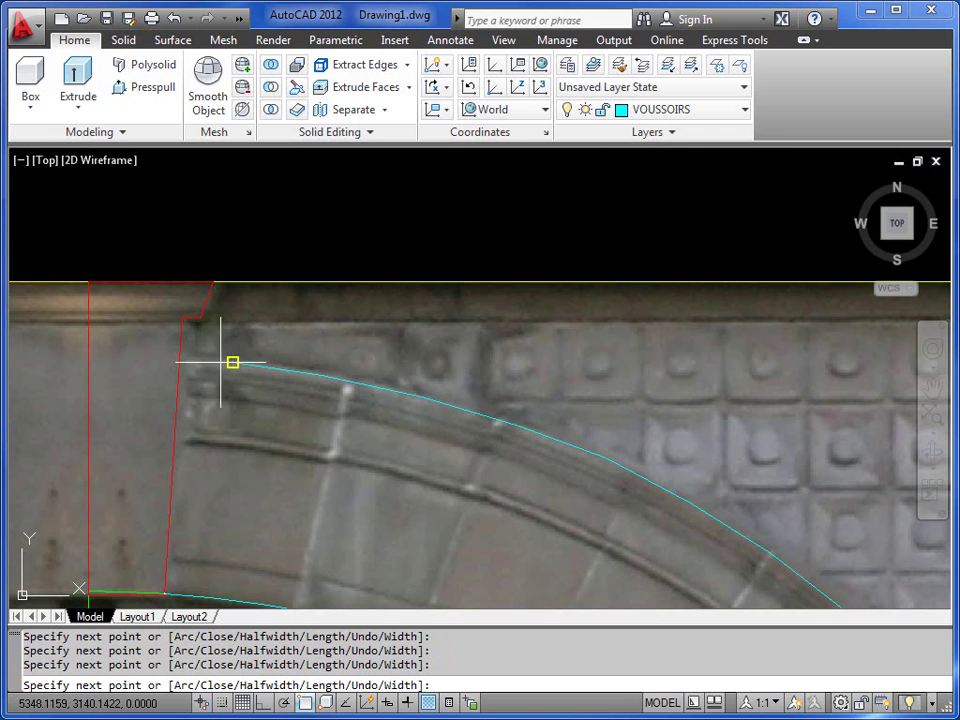
left_click(179, 358)
mouse_move(179, 358)
middle_mouse_down()
mouse_move(178, 439)
mouse_move(200, 445)
middle_mouse_up()
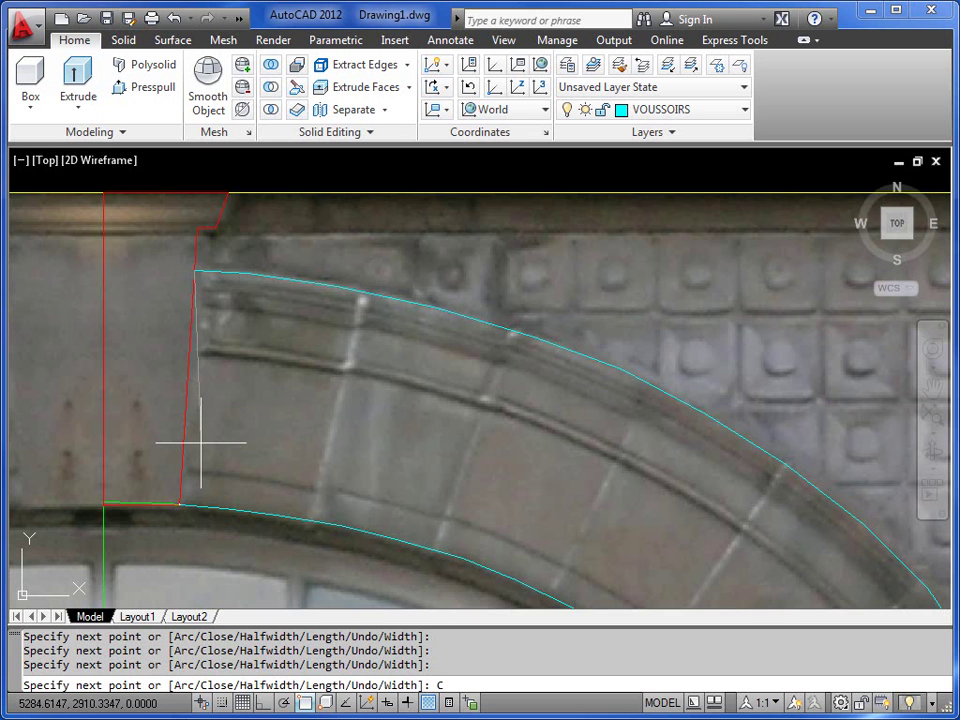
key("Return")
Step: Pan across the facade to review the finished cyan arch outlines
scroll(199, 439, "down", 3)
mouse_move(257, 450)
middle_mouse_down()
mouse_move(127, 250)
mouse_move(124, 279)
middle_mouse_up()
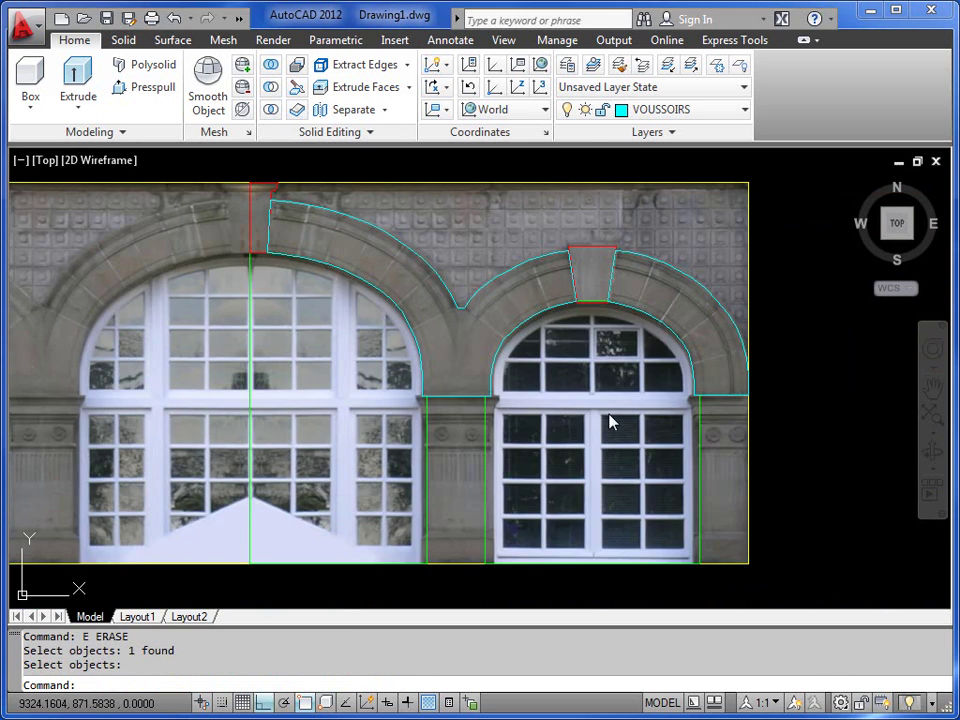
mouse_move(600, 410)
middle_mouse_down()
mouse_move(681, 401)
mouse_move(640, 448)
mouse_move(621, 426)
mouse_move(596, 426)
mouse_move(621, 426)
middle_mouse_up()
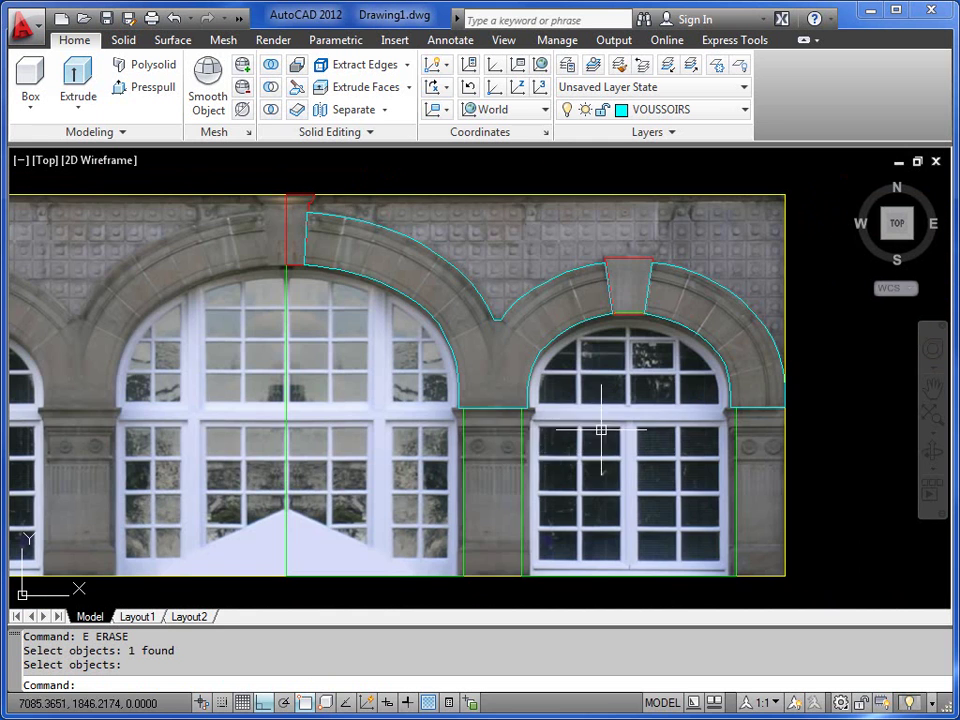
middle_click_drag(602, 307, 572, 405)
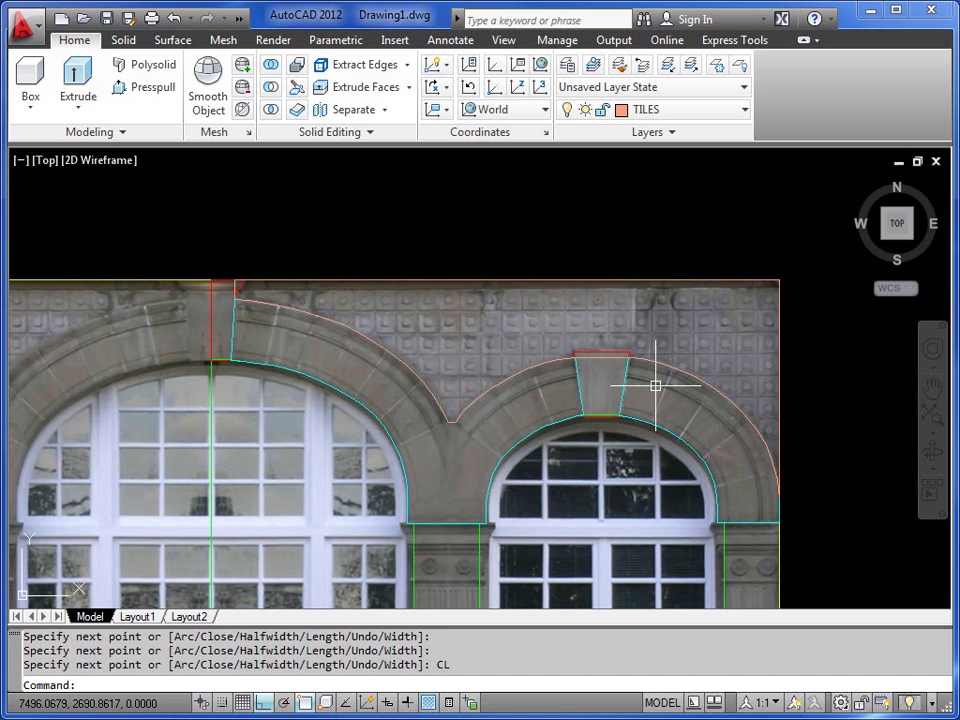
mouse_move(654, 386)
middle_mouse_down()
mouse_move(643, 365)
mouse_move(611, 392)
mouse_move(617, 373)
middle_mouse_up()
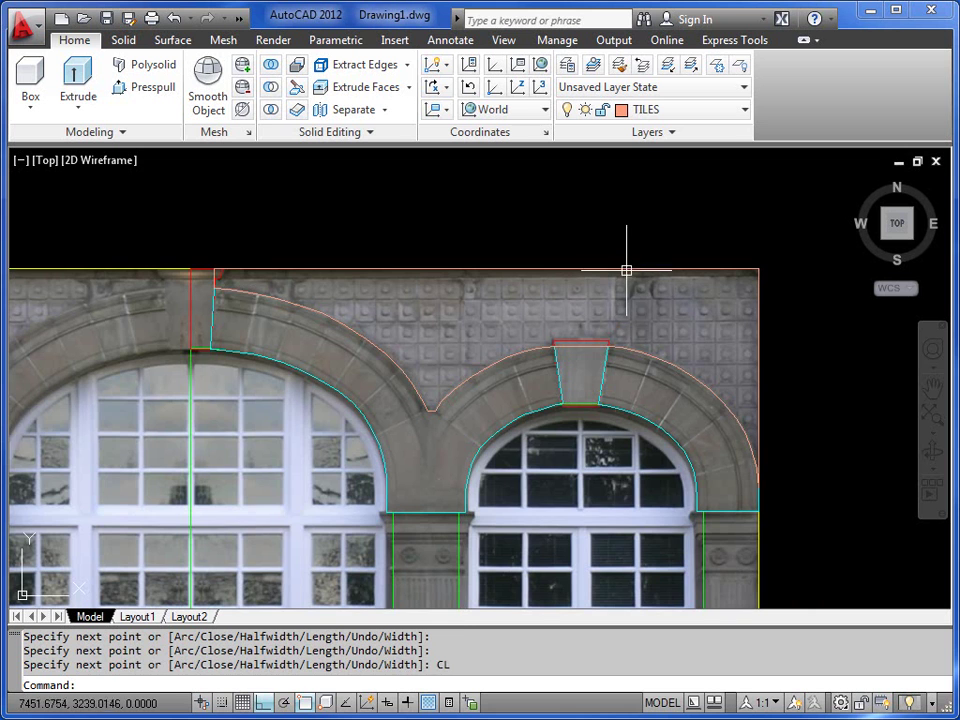
left_click(627, 269)
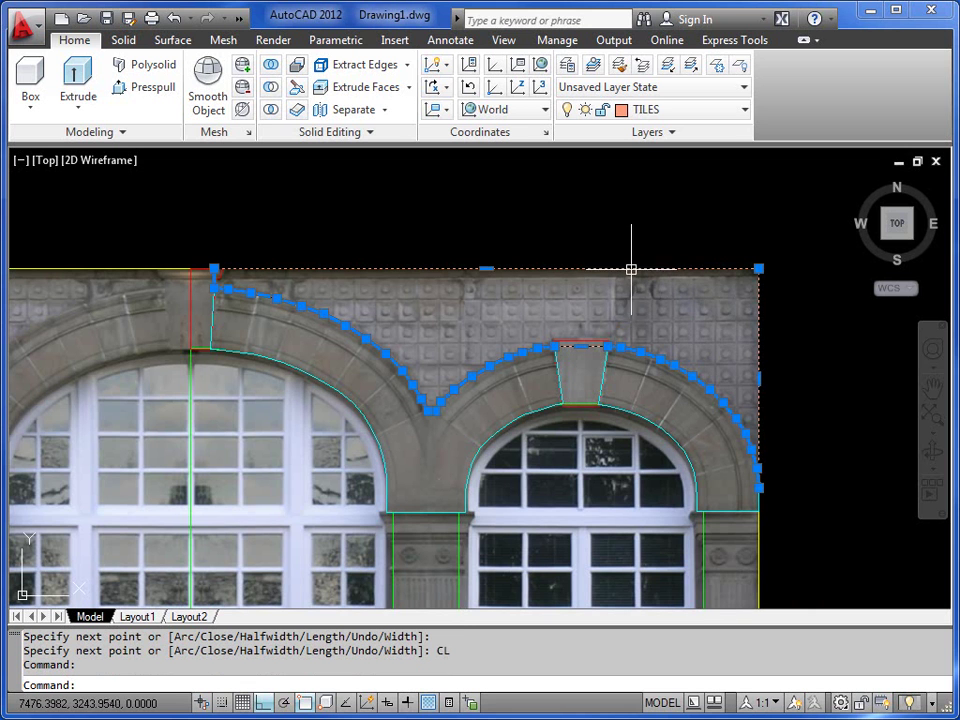
mouse_move(600, 466)
middle_mouse_down()
mouse_move(609, 328)
mouse_move(611, 365)
middle_mouse_up()
middle_click_drag(608, 480, 587, 400)
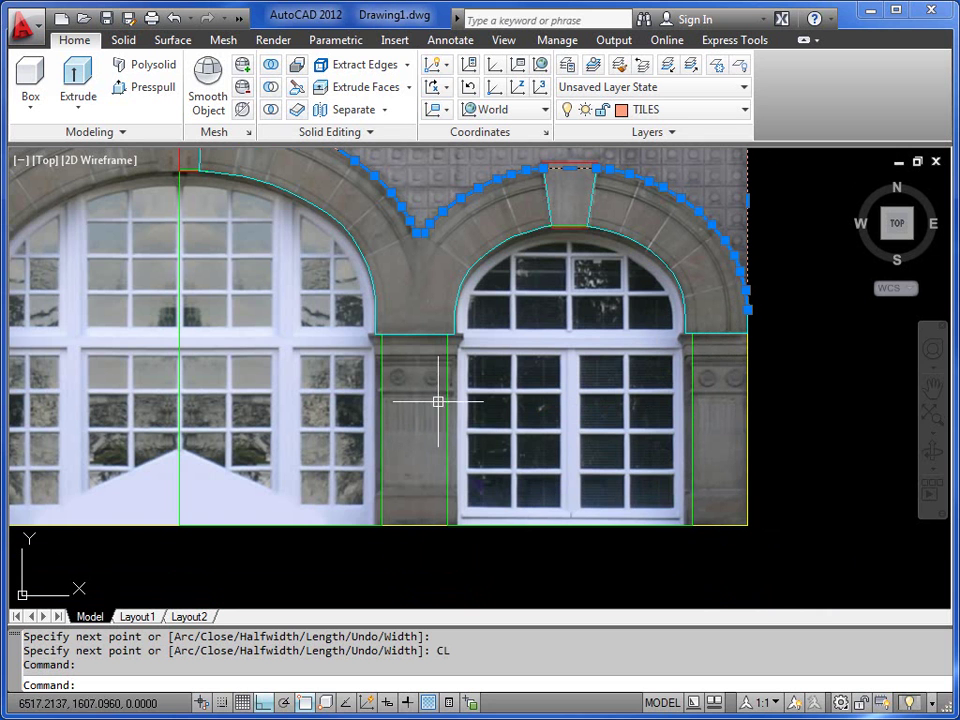
Step: Add a new PILLASTERS layer in the layer manager and give it colour 223
left_click(567, 65)
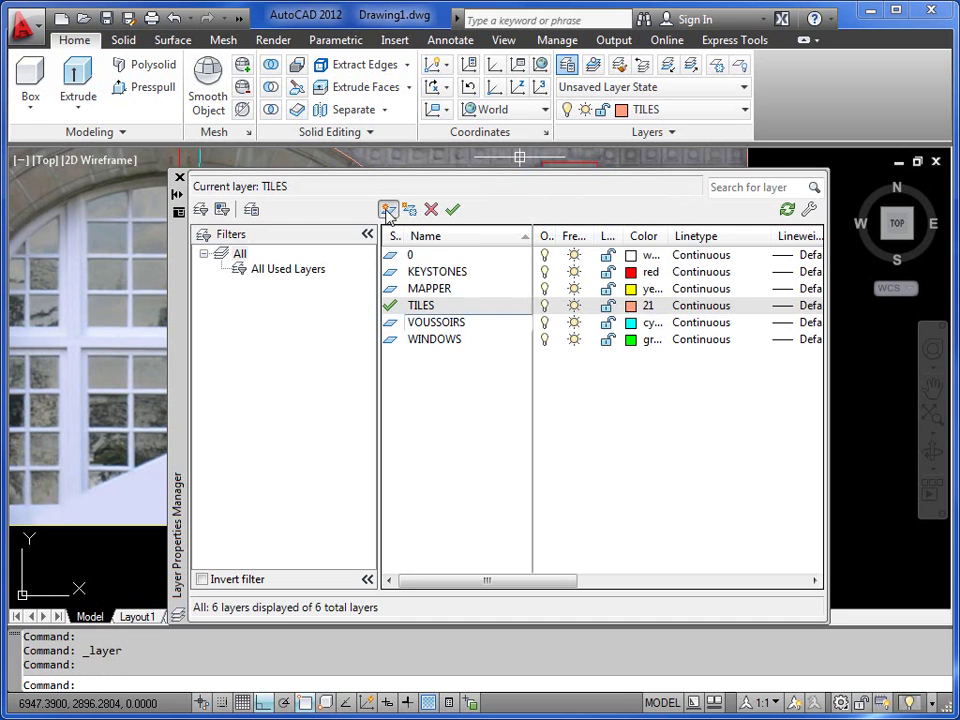
left_click(388, 210)
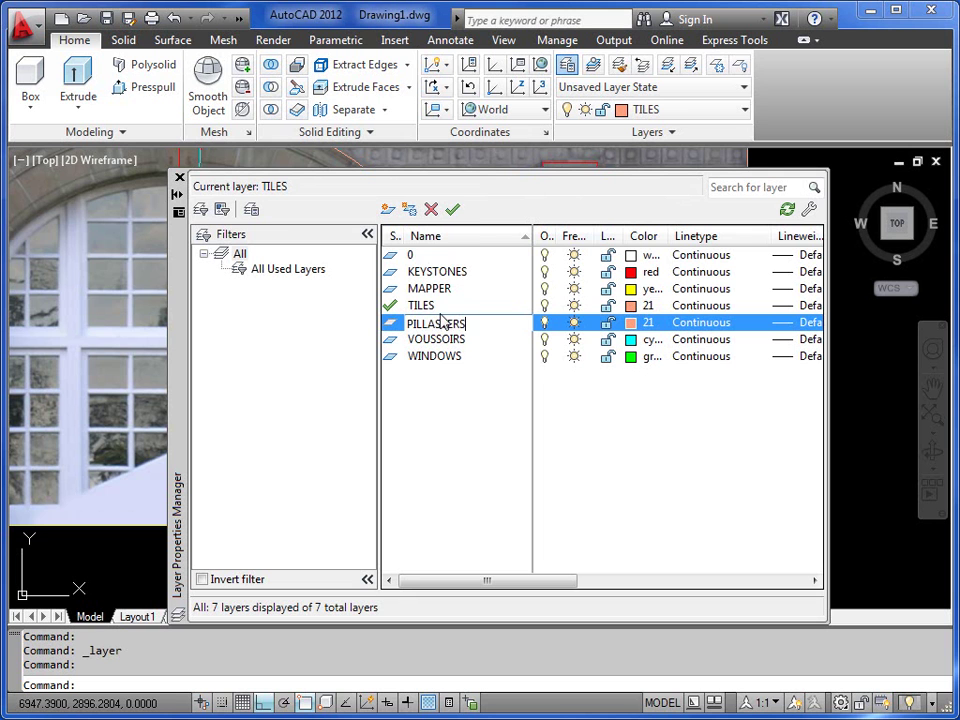
left_click(631, 322)
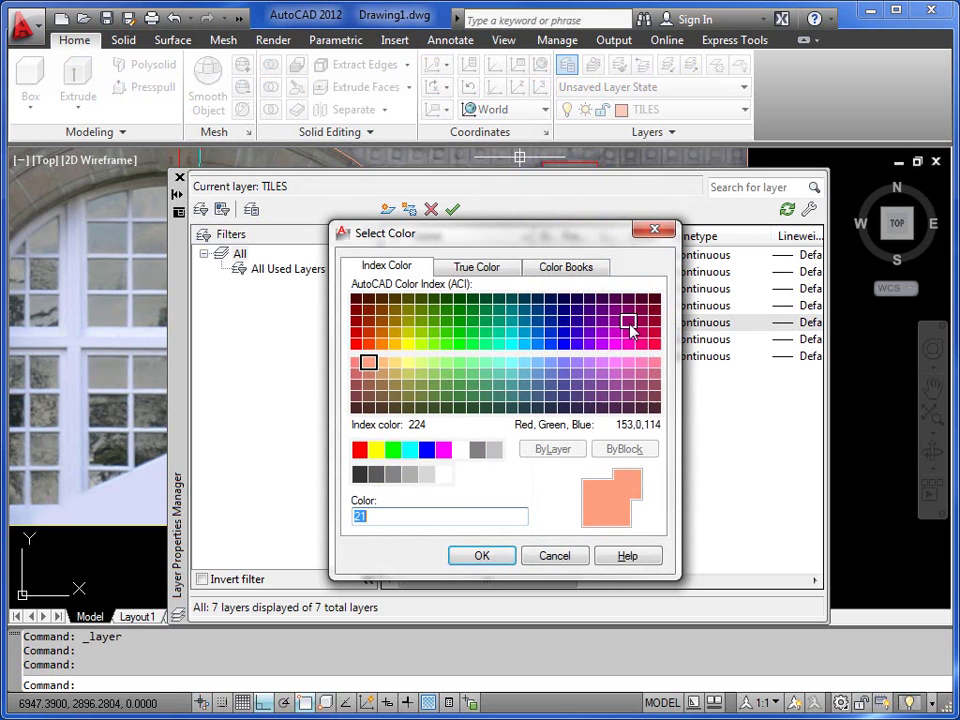
left_click(629, 376)
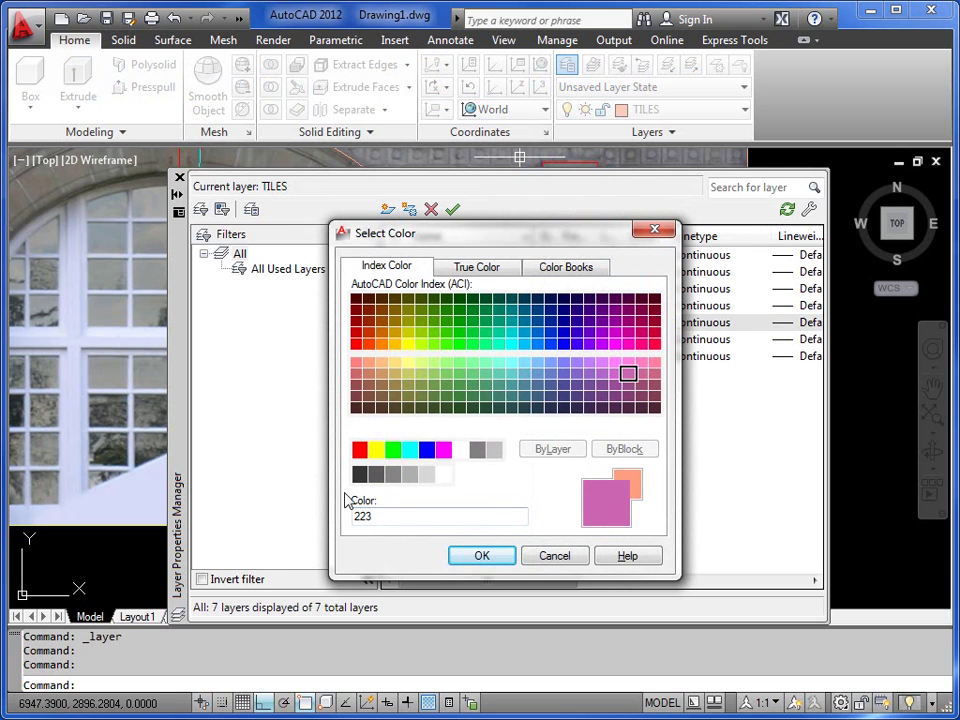
left_click(481, 558)
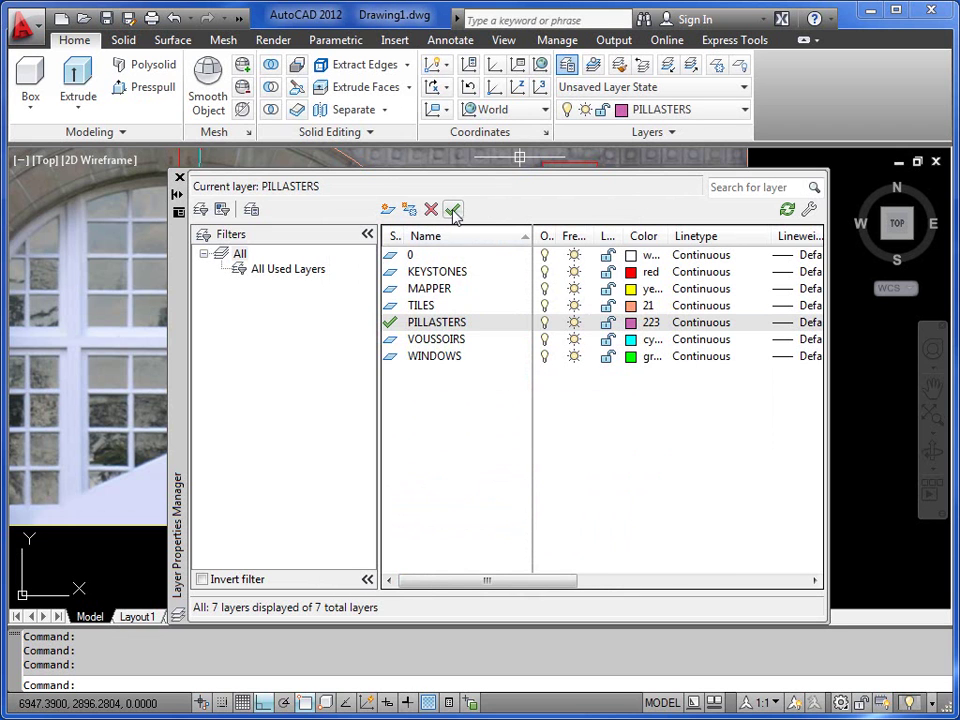
left_click(179, 177)
Step: Start a pink polyline at the pilaster capital's corner, tracing left along its top
mouse_move(617, 242)
middle_mouse_down()
mouse_move(596, 349)
mouse_move(610, 210)
middle_mouse_up()
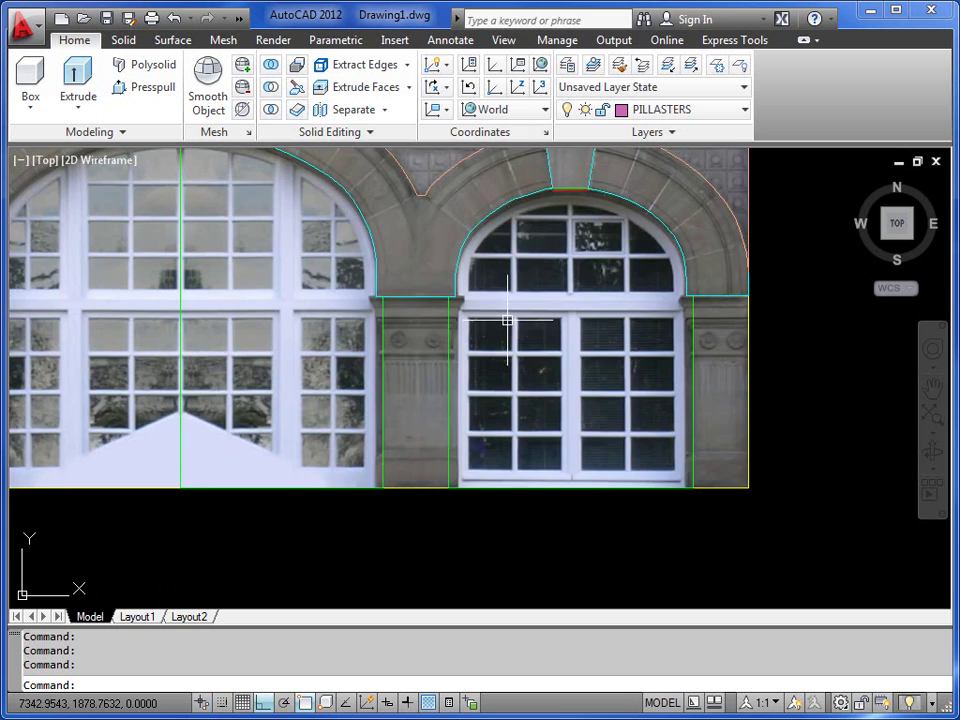
middle_click_drag(409, 279, 418, 404)
scroll(401, 336, "up", 6)
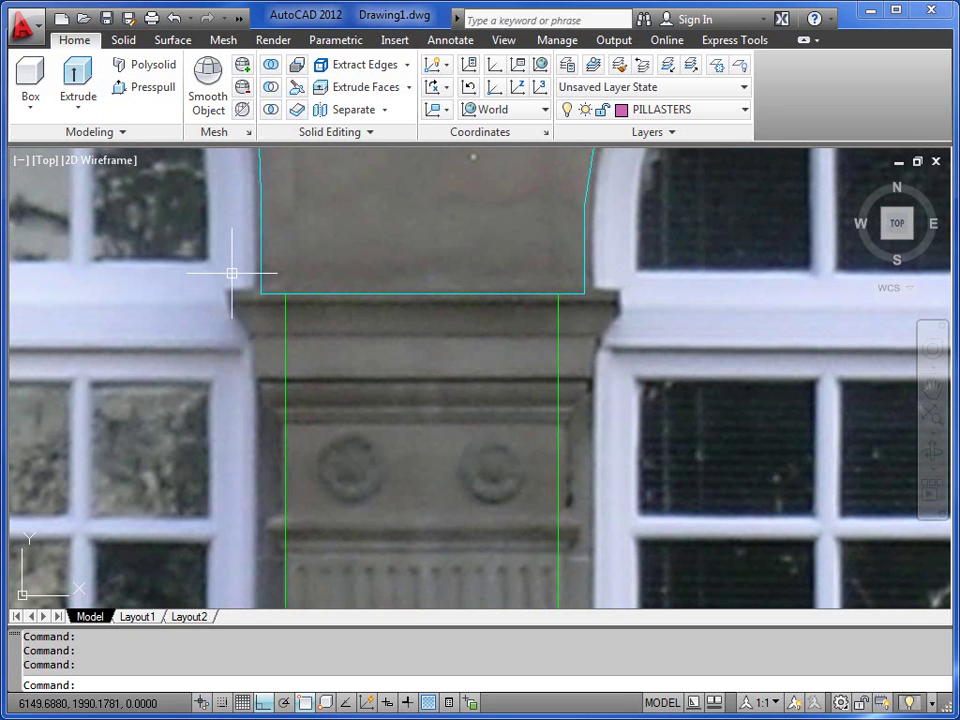
key("Return")
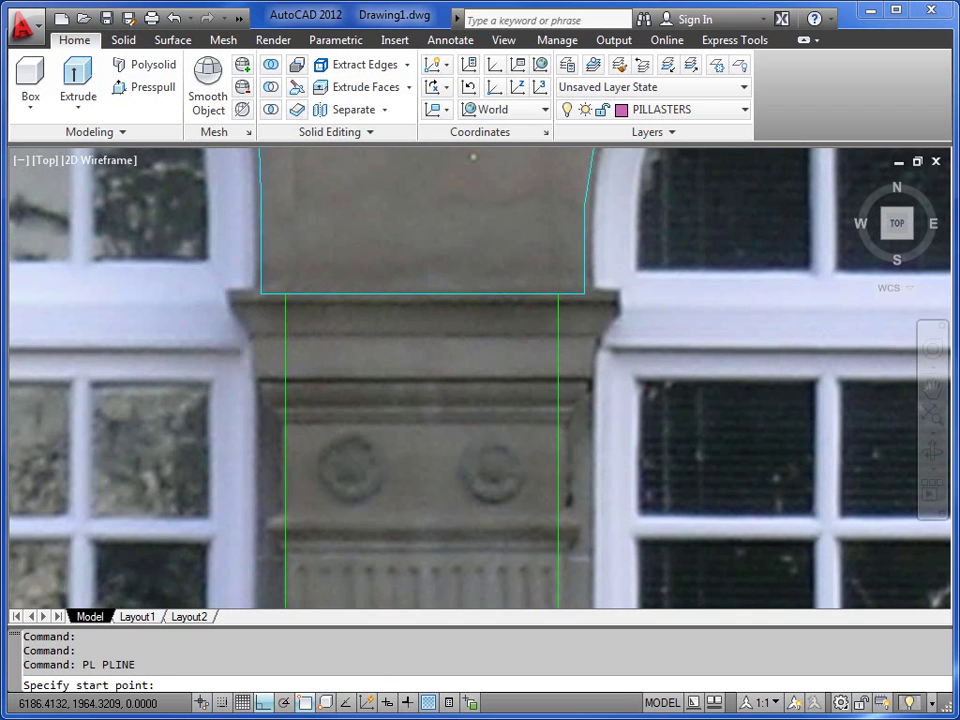
scroll(259, 289, "up", 3)
left_click(259, 289)
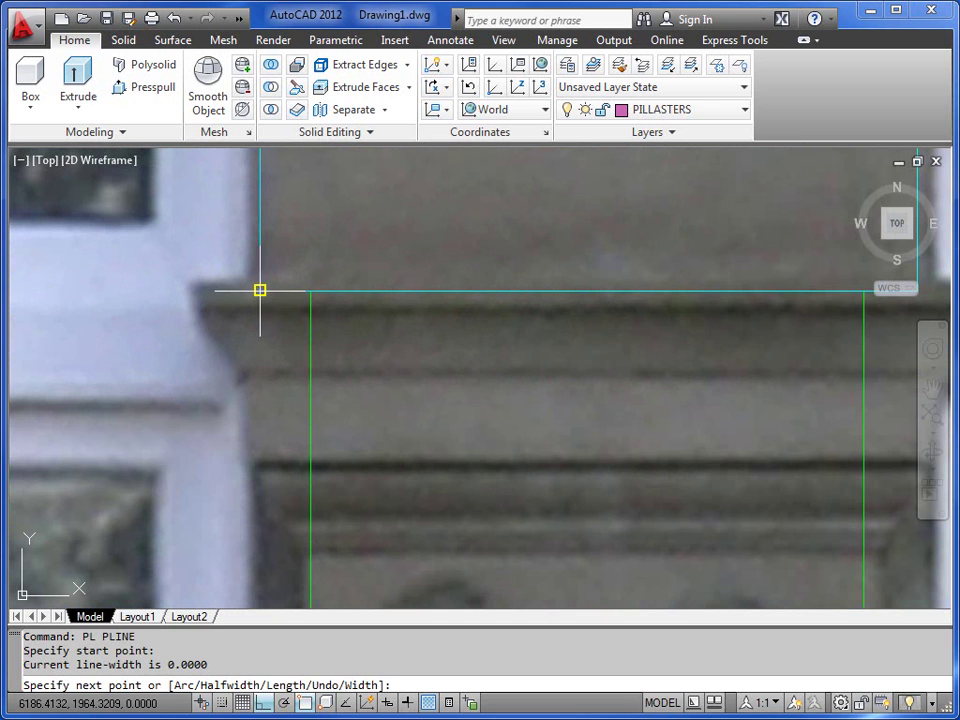
left_click(205, 291)
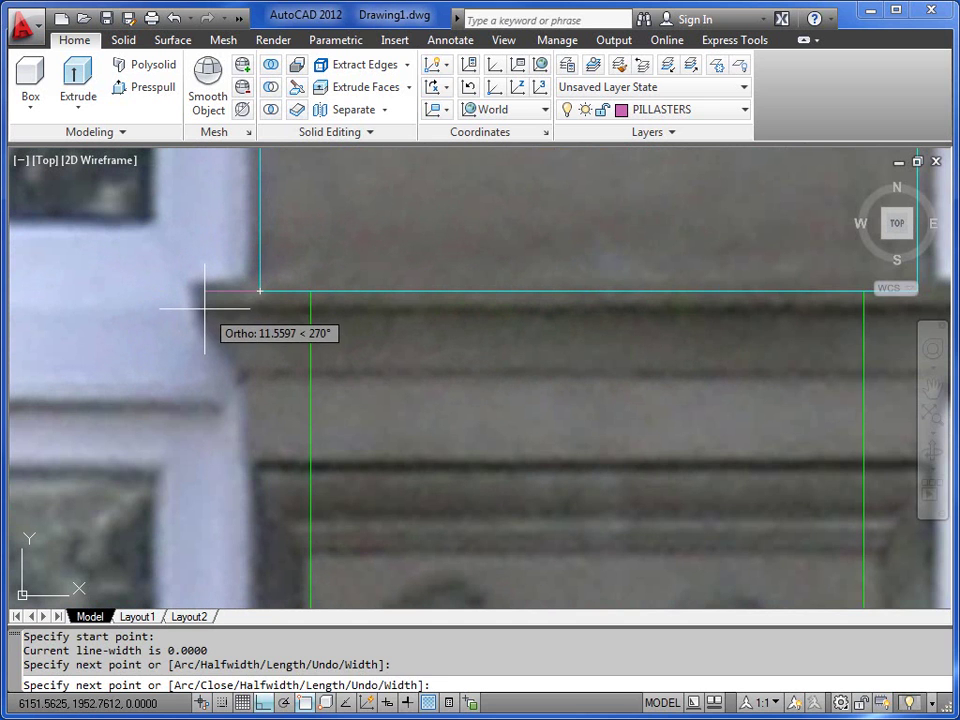
left_click(205, 307)
Step: Trace the capital's sloped profile down the pilaster edge to its bottom
key("F8")
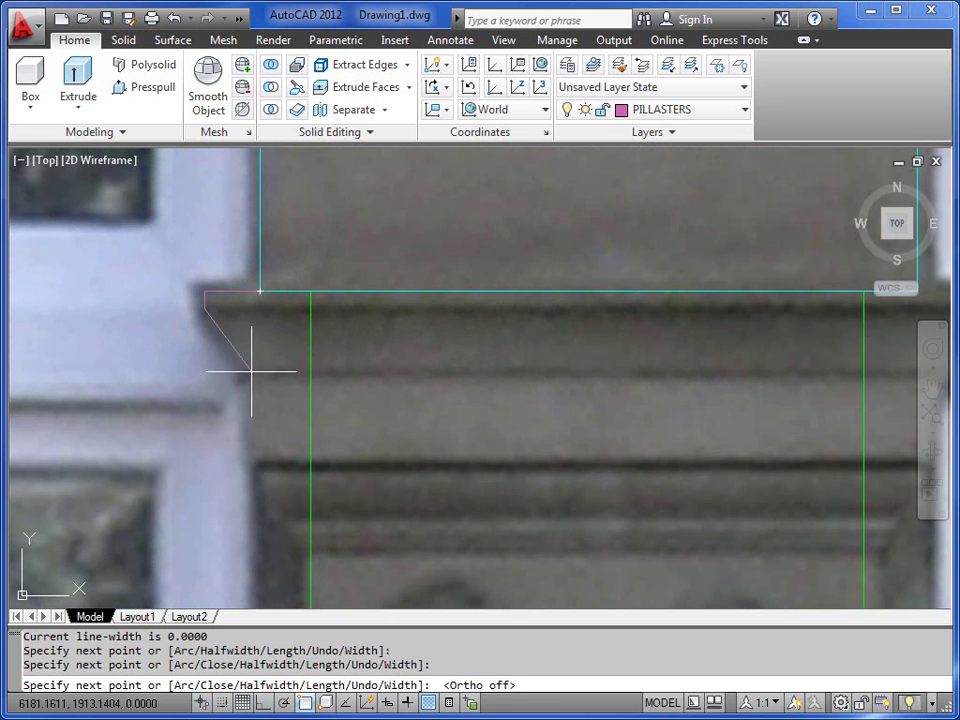
left_click(249, 366)
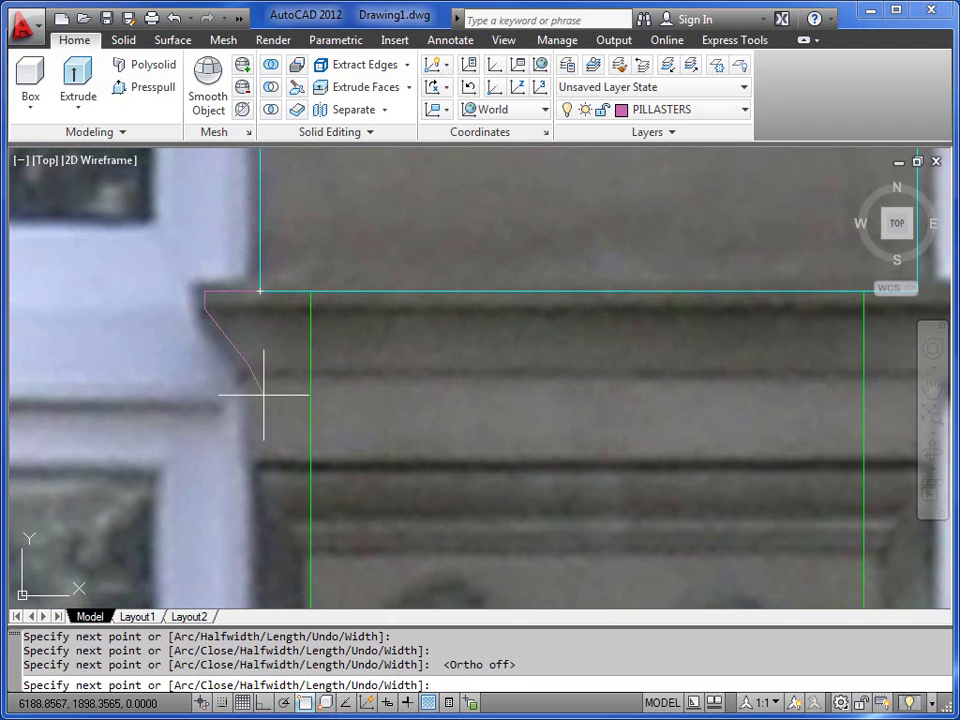
left_click(266, 463)
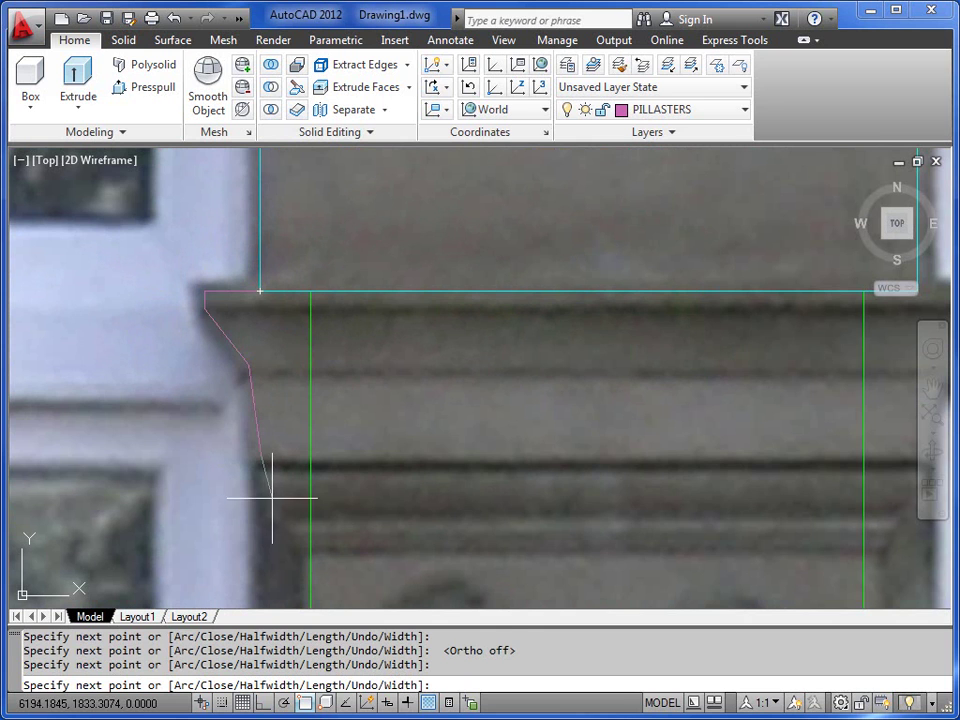
left_click(269, 491)
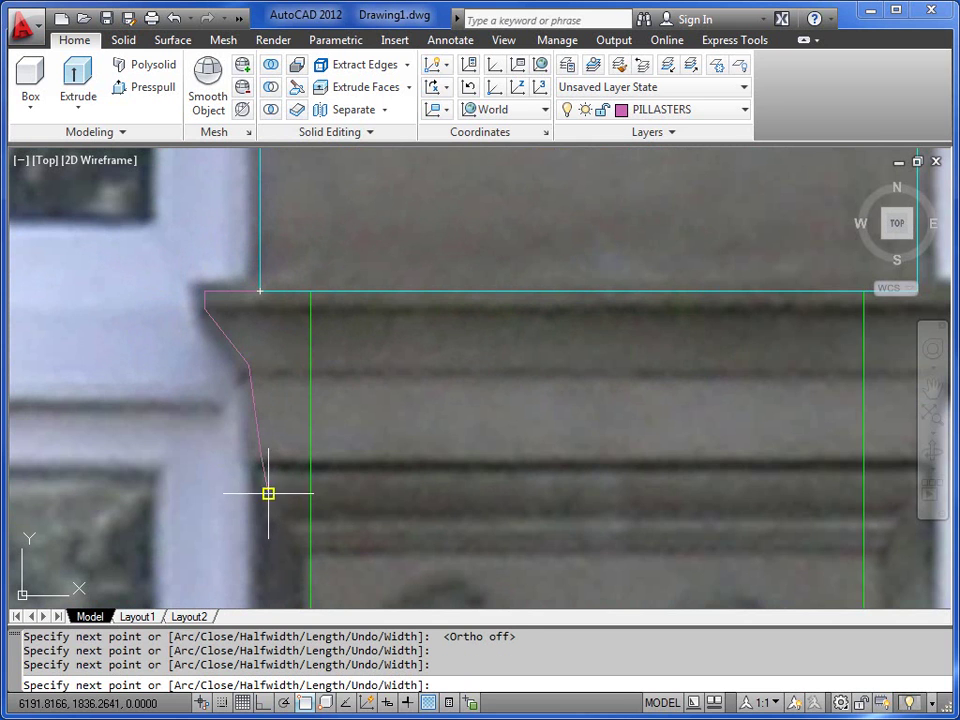
left_click(292, 546)
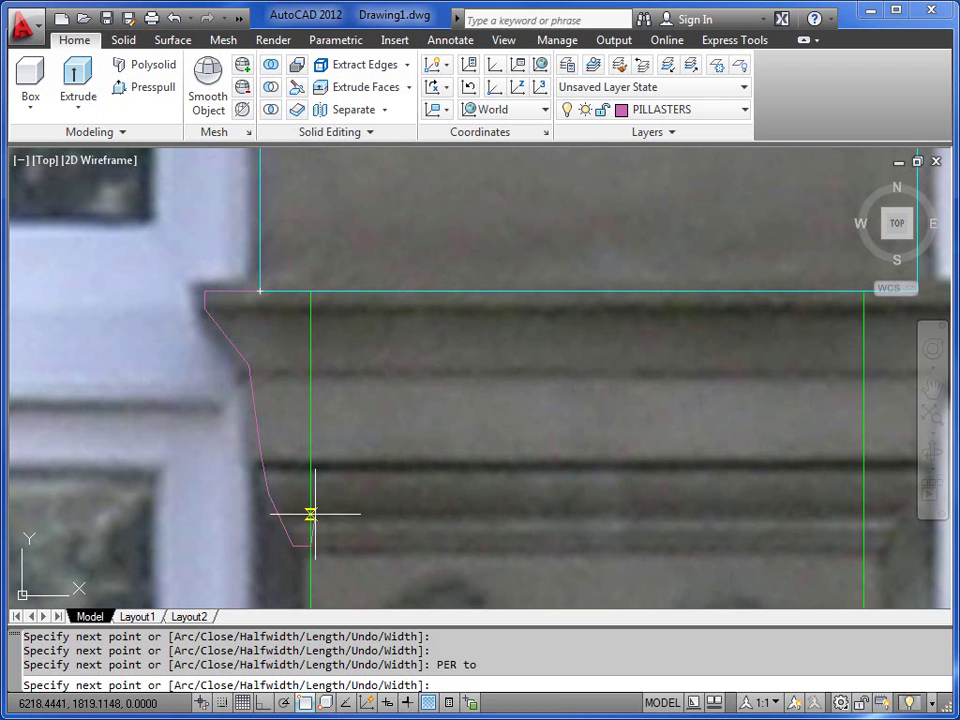
left_click(343, 446)
scroll(349, 469, "down", 3)
scroll(403, 495, "up", 3)
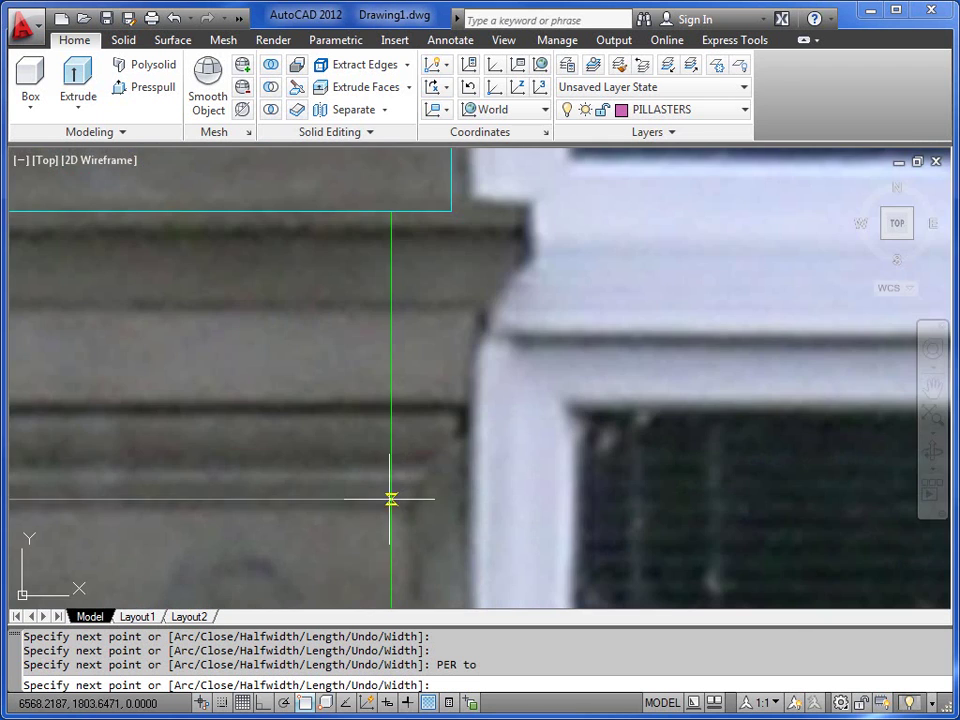
Step: Snap the last point perpendicular to the green line and end the half profile
type("PER")
key("Return")
left_click(391, 500)
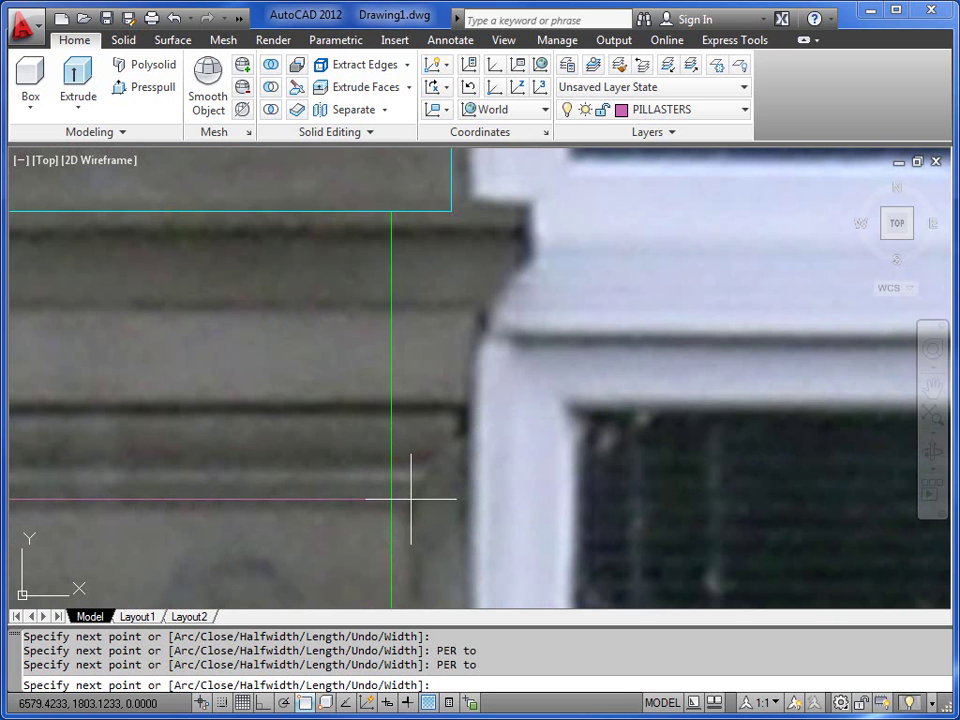
key("F8")
scroll(398, 498, "down", 1)
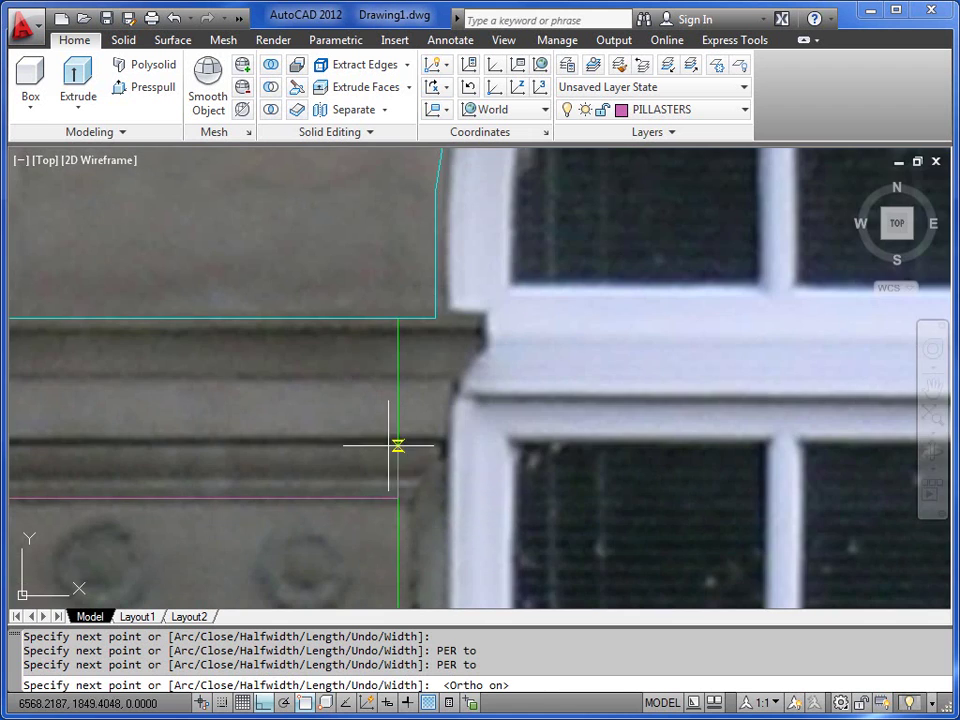
middle_click_drag(398, 446, 583, 436)
key("Escape")
Step: Begin mirroring the half profile with MI, selecting it
type("MI")
key("Return")
left_click(165, 435)
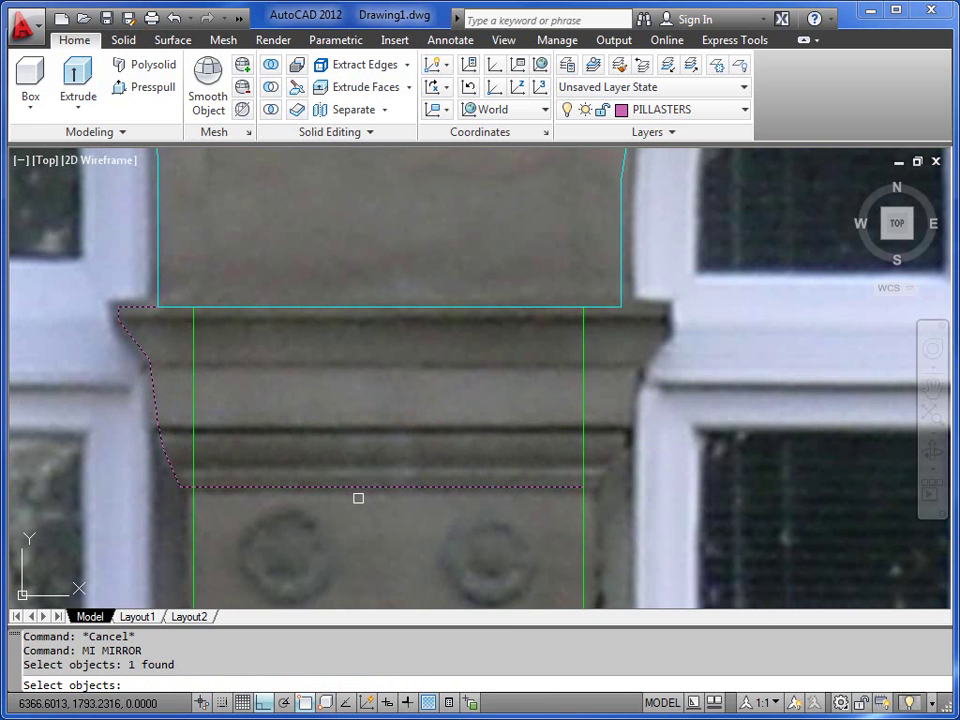
Step: Stretch the half profile's bottom end to the capital midpoint
key("Escape")
key("Escape")
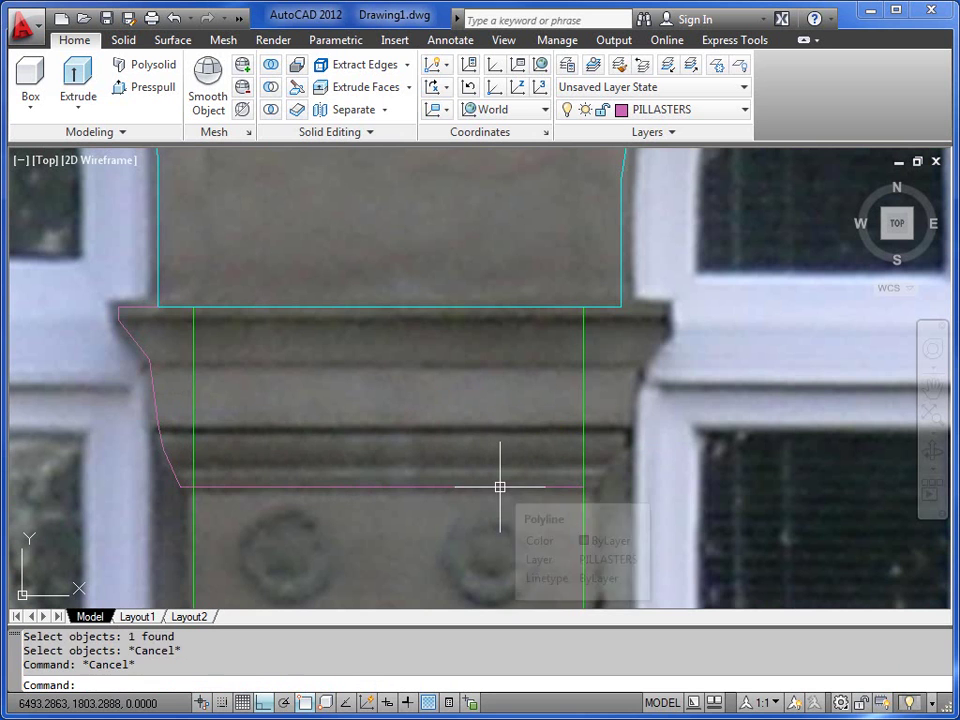
left_click(499, 488)
type("MI")
left_click(388, 487)
key("Escape")
key("Escape")
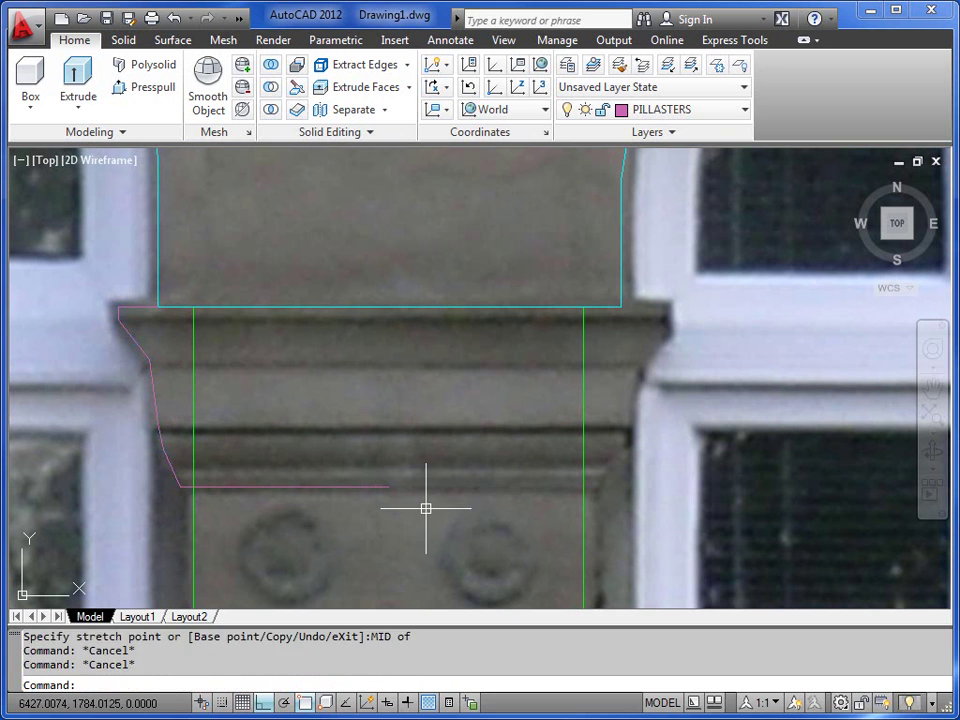
Step: Mirror the half profile about a vertical axis through that midpoint, keeping the original
type("MI")
key("Return")
left_click(383, 489)
key("Return")
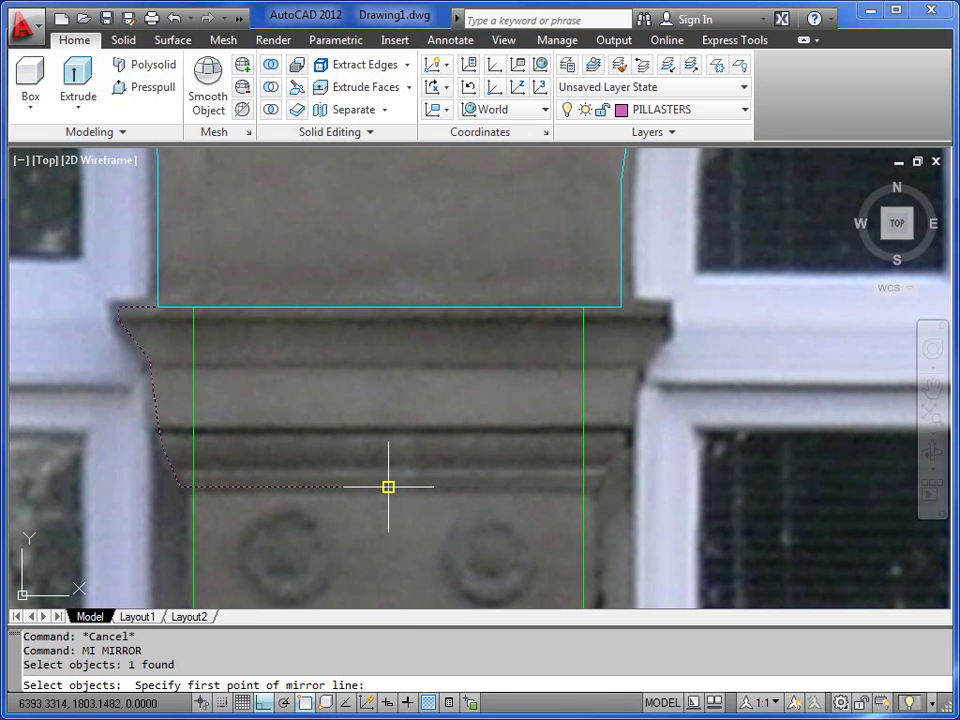
left_click(388, 487)
left_click(380, 376)
key("Return")
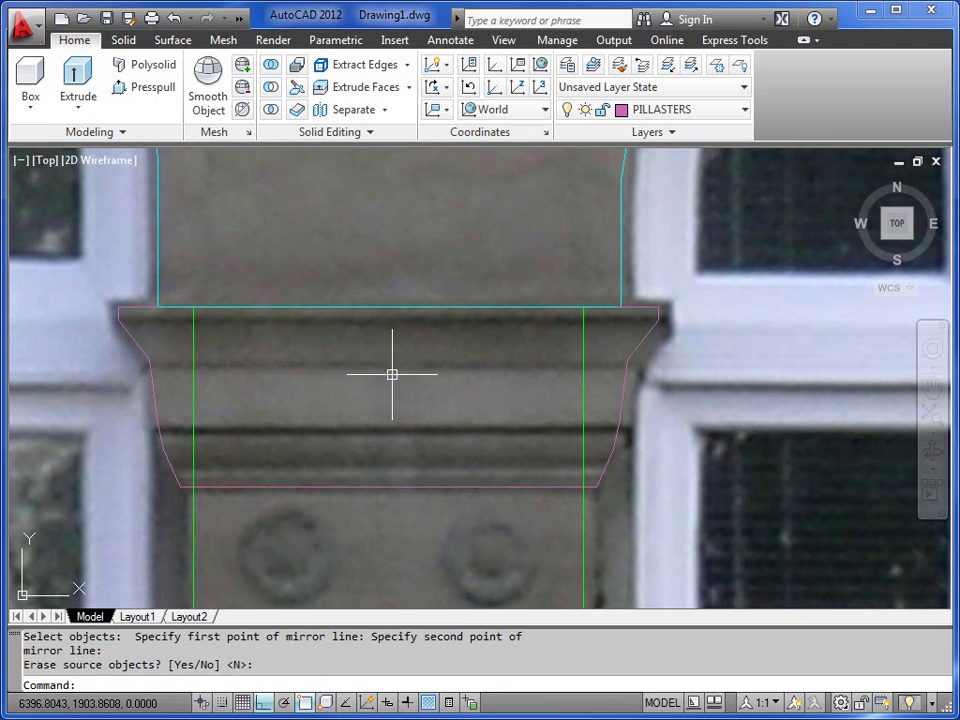
Step: Extend the mirrored half's top edge to meet the left half
type("PL")
key("Return")
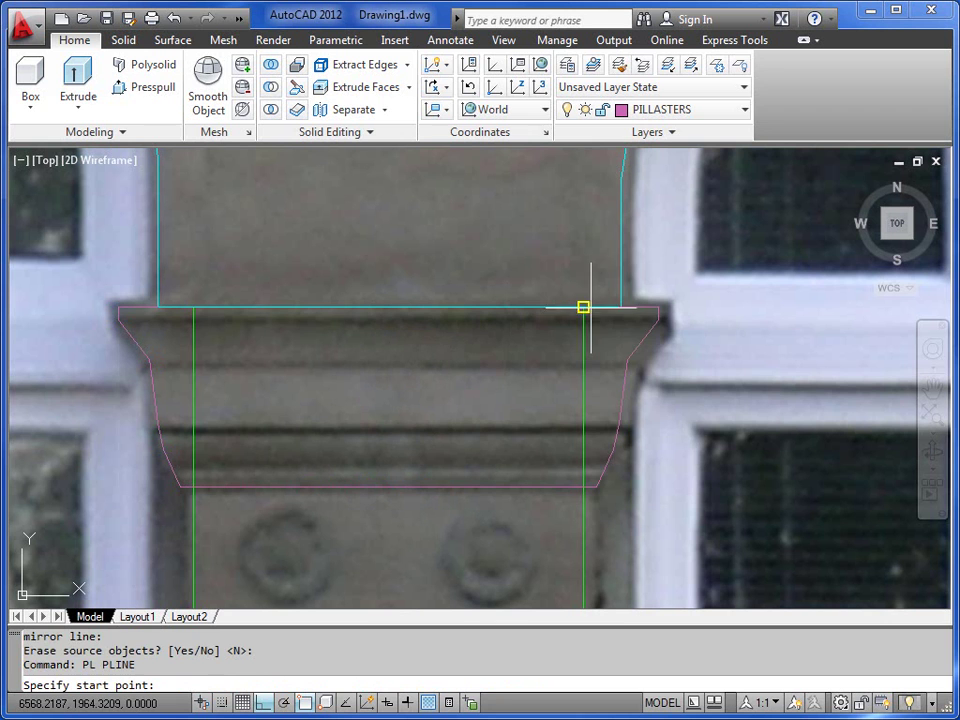
key("Escape")
key("Escape")
left_click(638, 307)
left_click(619, 307)
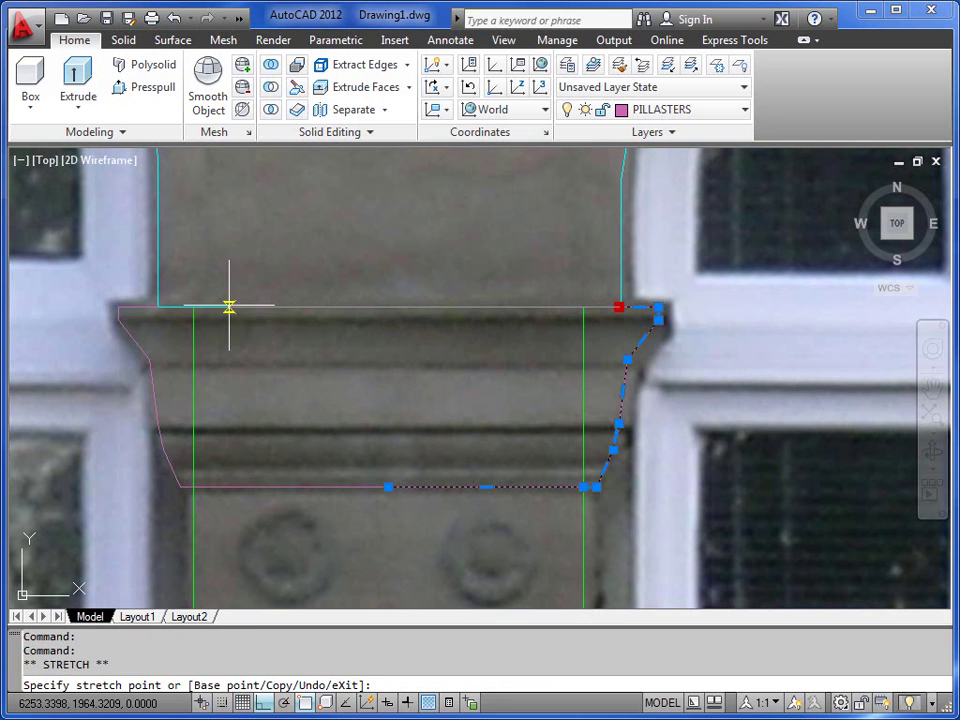
left_click(156, 306)
key("Escape")
key("Escape")
Step: Join the mirrored half and the left half into one polyline with PEDIT Join
type("F")
key("Return")
key("Escape")
key("Escape")
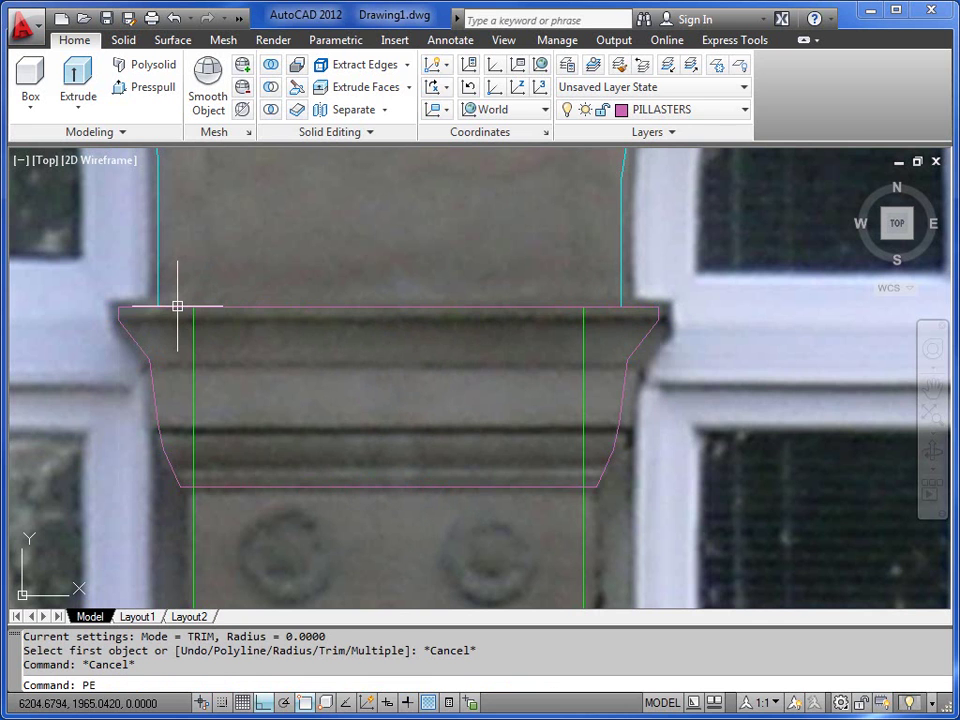
key("Return")
left_click(259, 310)
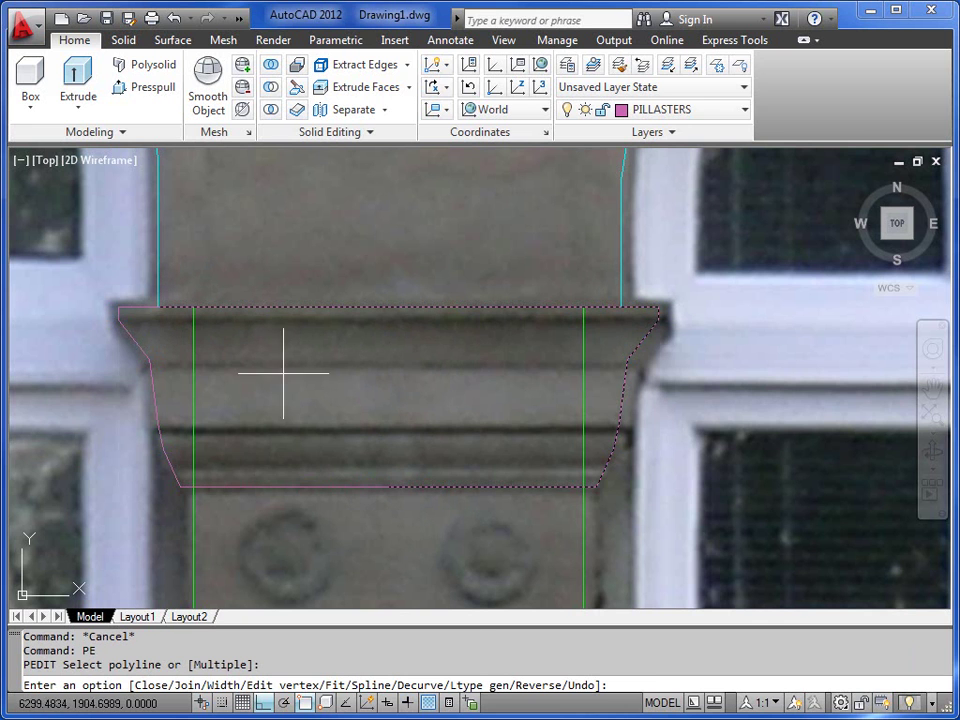
type("J")
key("Return")
left_click(272, 485)
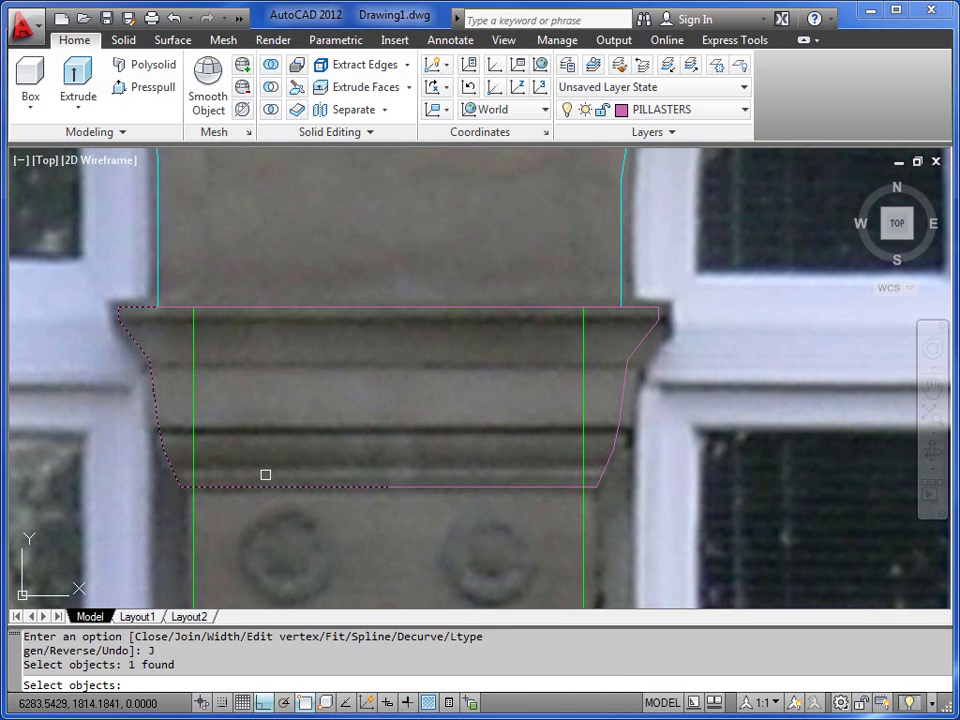
key("Return")
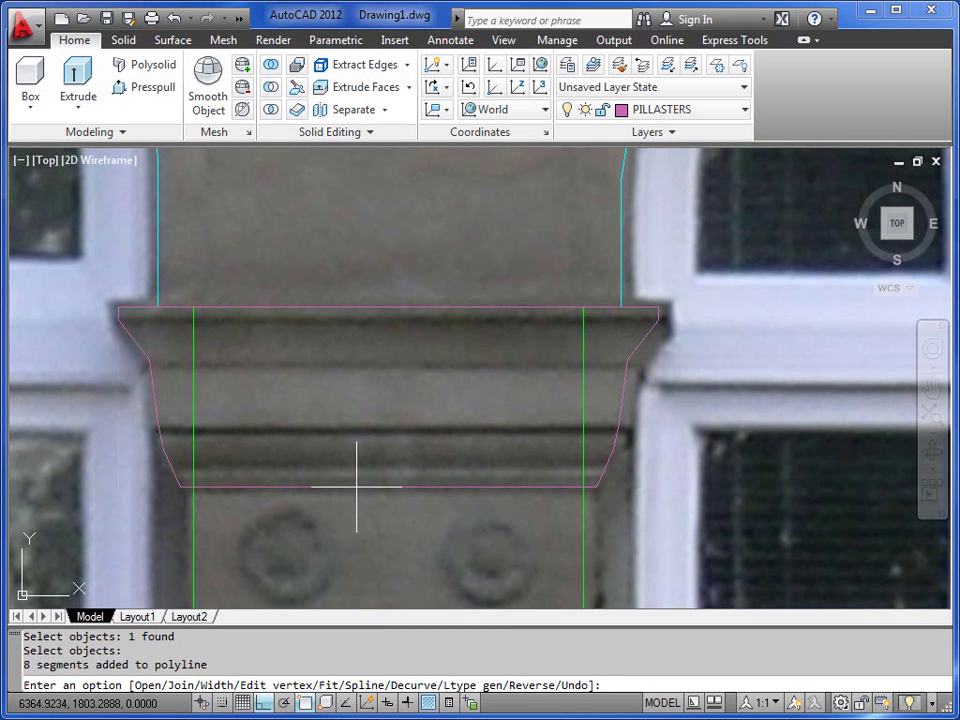
key("Escape")
key("Escape")
scroll(355, 487, "down", 4)
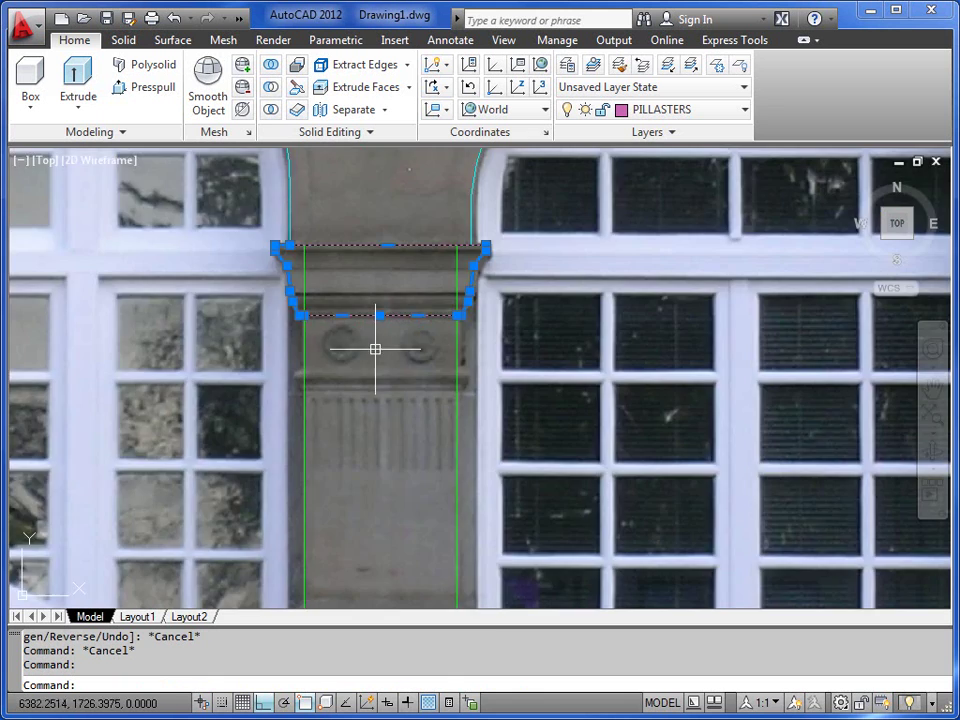
middle_click_drag(375, 349, 377, 266)
key("Escape")
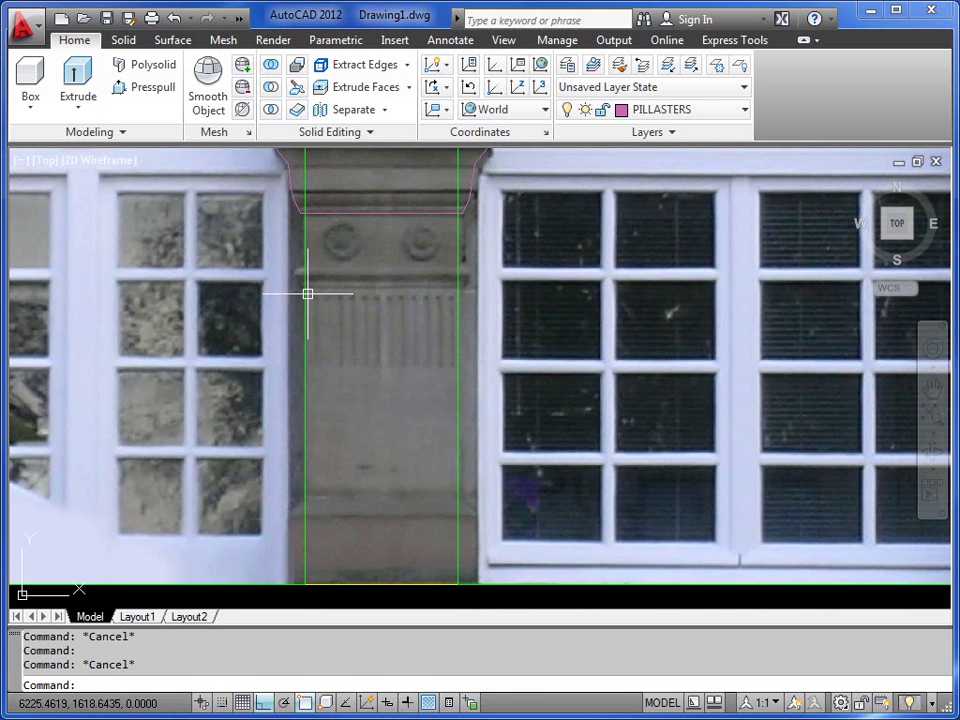
Step: Draw a rectangle outlining the left pilaster shaft from under the capital to its base
type("REC")
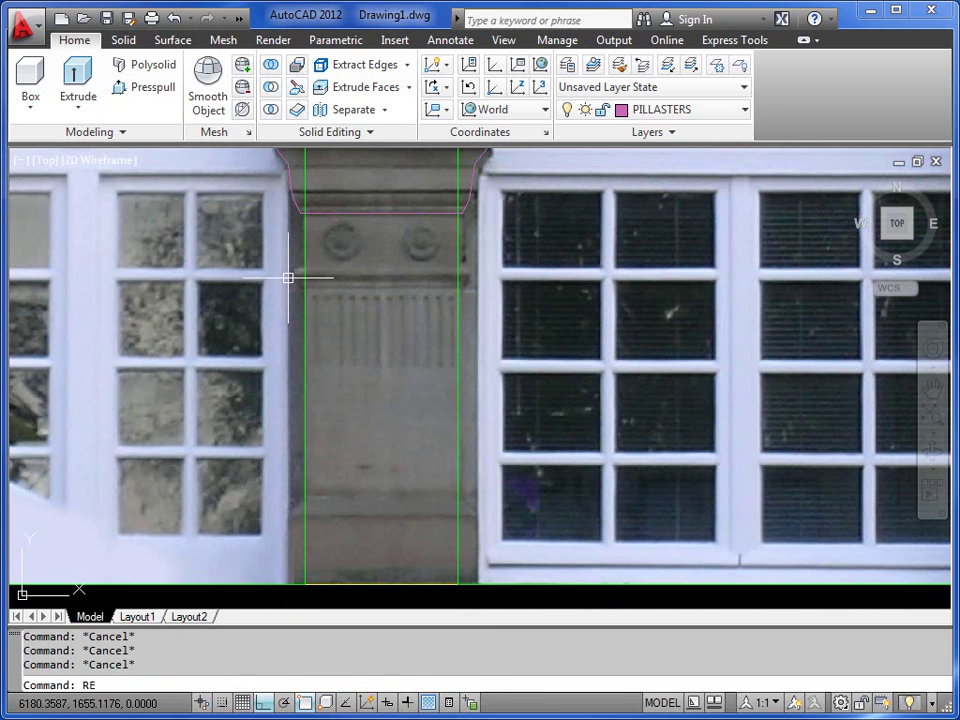
key("Return")
scroll(302, 208, "up", 2)
left_click(303, 209)
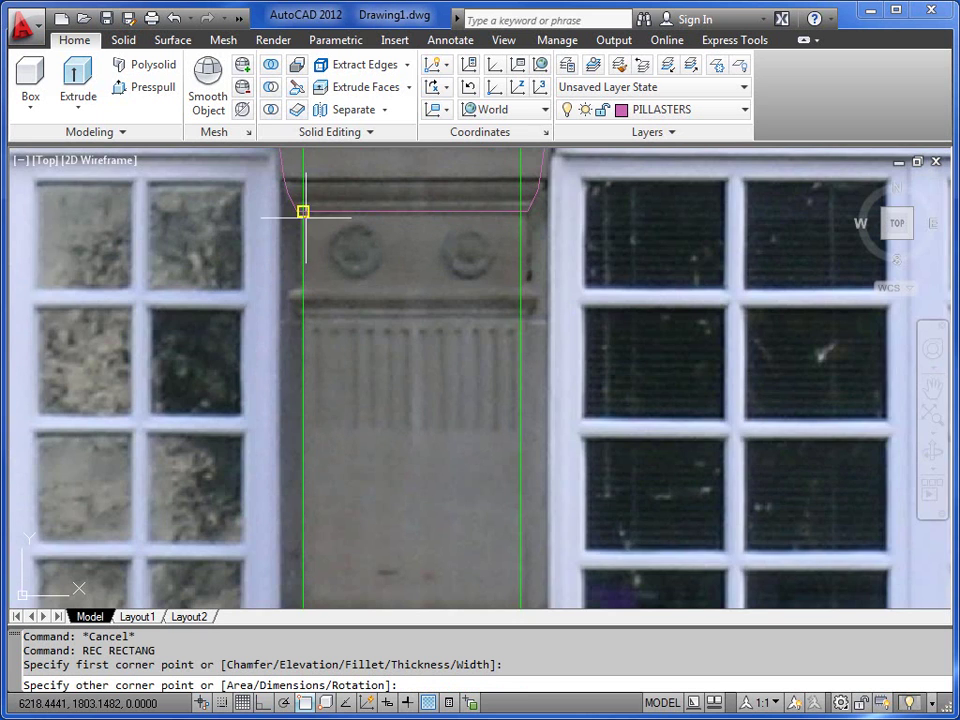
scroll(425, 470, "down", 4)
middle_click_drag(433, 490, 420, 370)
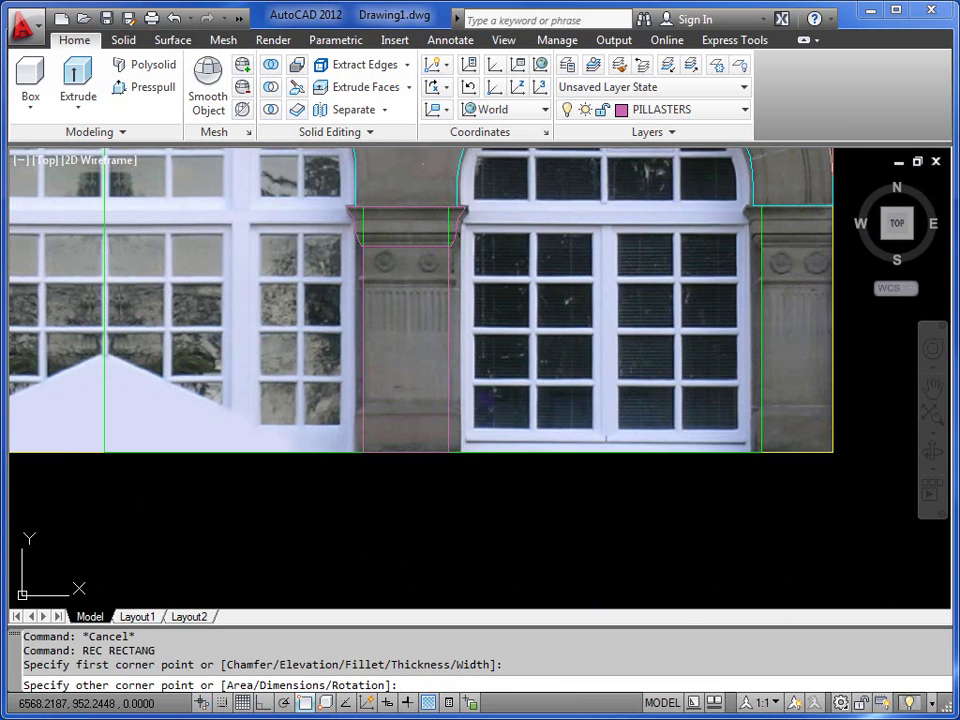
left_click(447, 452)
Step: Copy the capital outline from its top-left corner onto the right pilaster
middle_click_drag(690, 360, 570, 420)
scroll(402, 274, "up", 3)
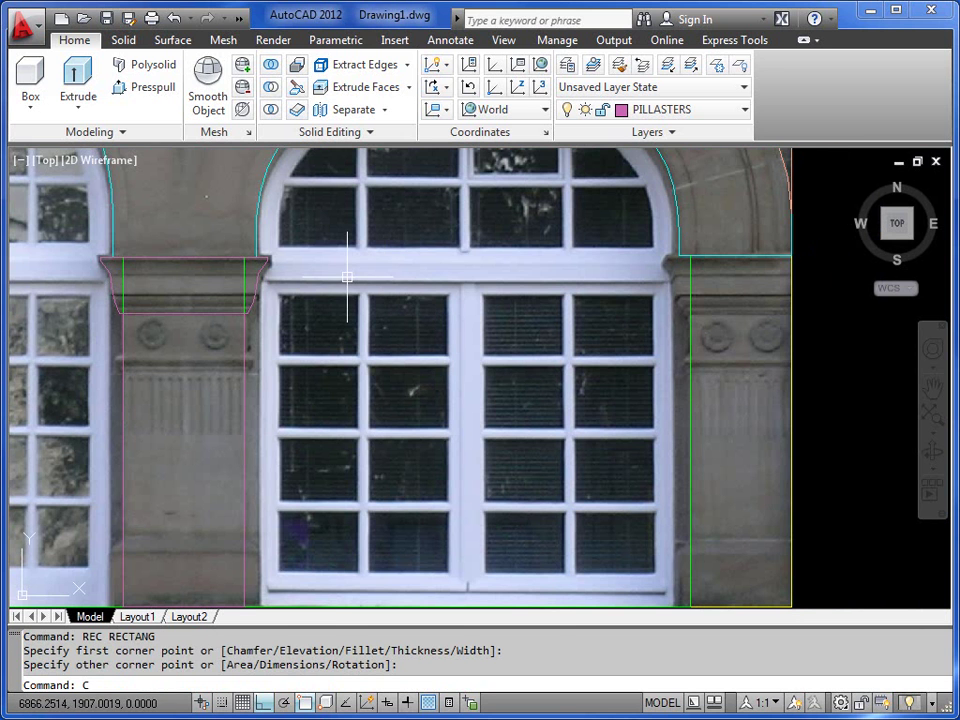
key("Return")
left_click(112, 298)
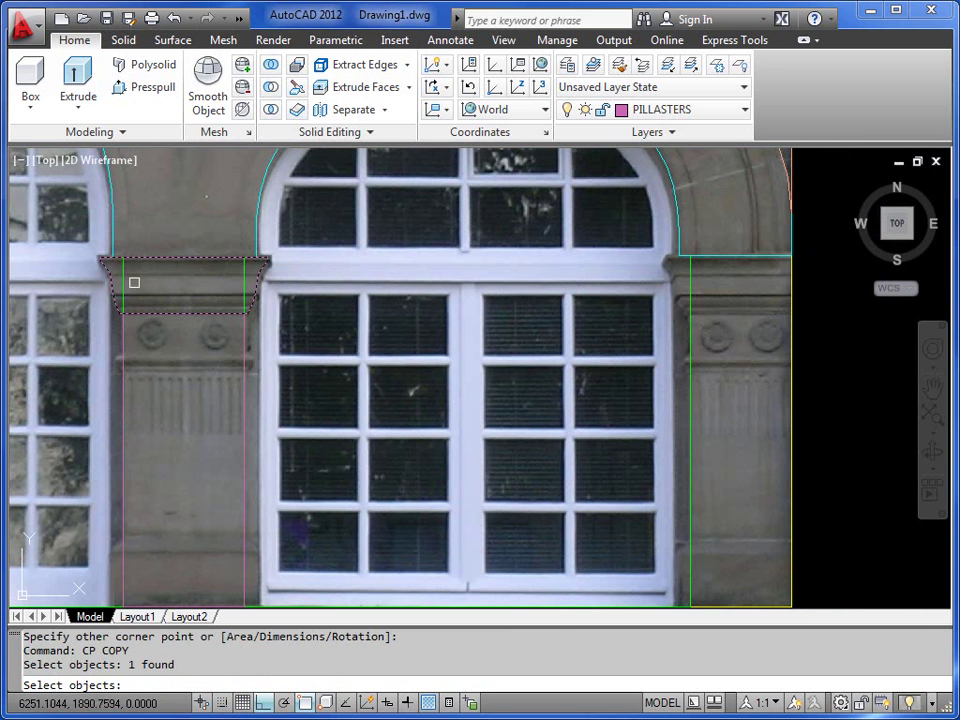
key("Return")
left_click(112, 258)
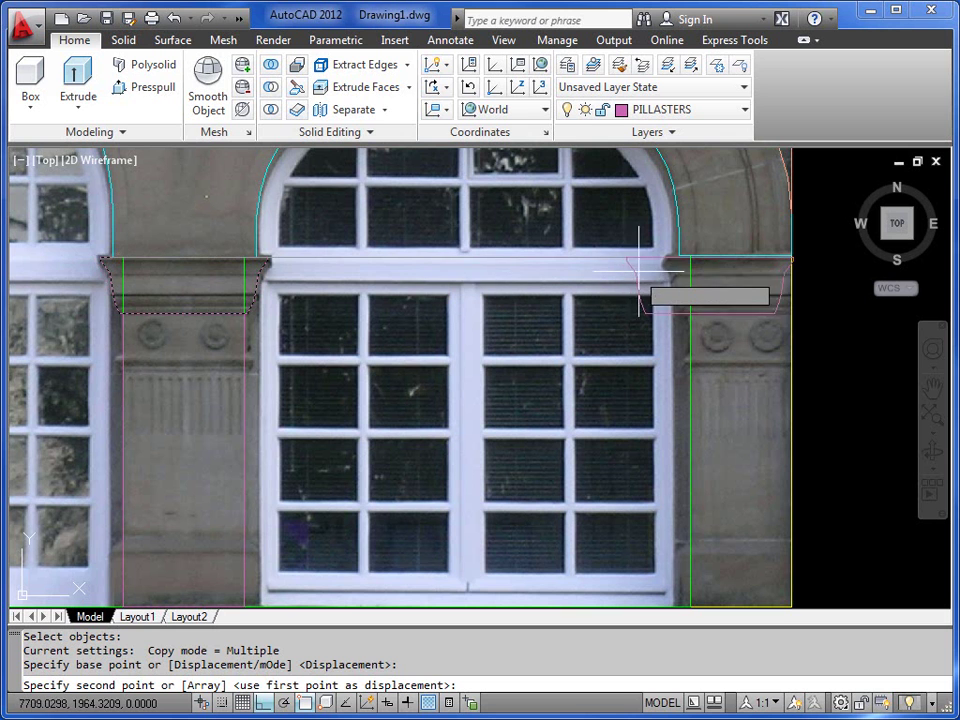
left_click(679, 256)
key("Return")
Step: Draw a perpendicular cut line at the facade's right edge across the copied capital
scroll(722, 257, "up", 4)
middle_click_drag(722, 257, 606, 285)
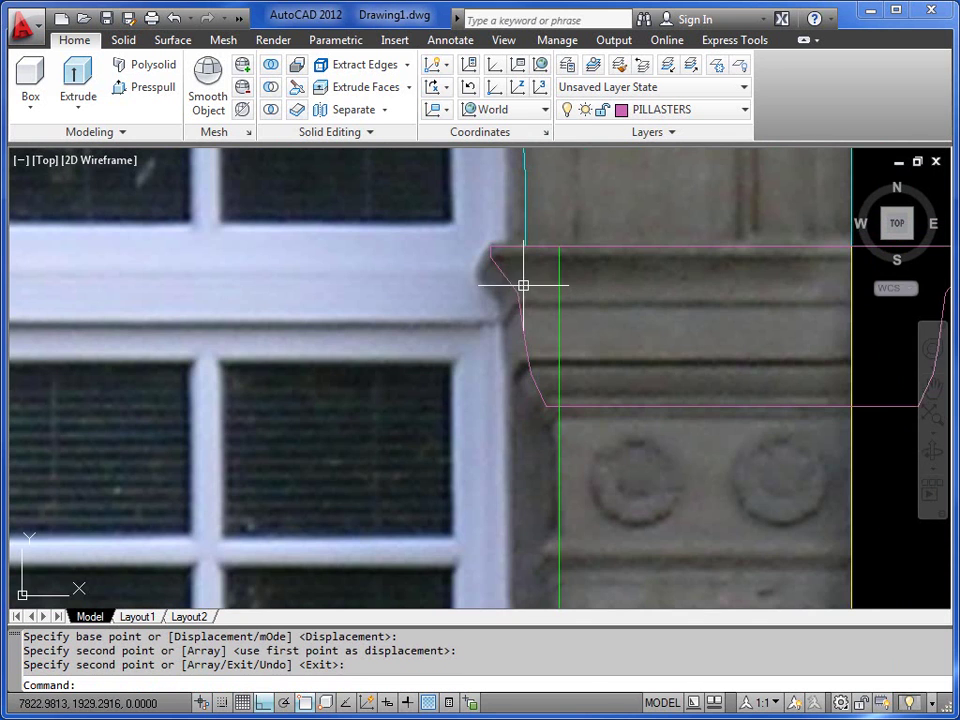
scroll(765, 307, "down", 2)
middle_click_drag(765, 307, 549, 349)
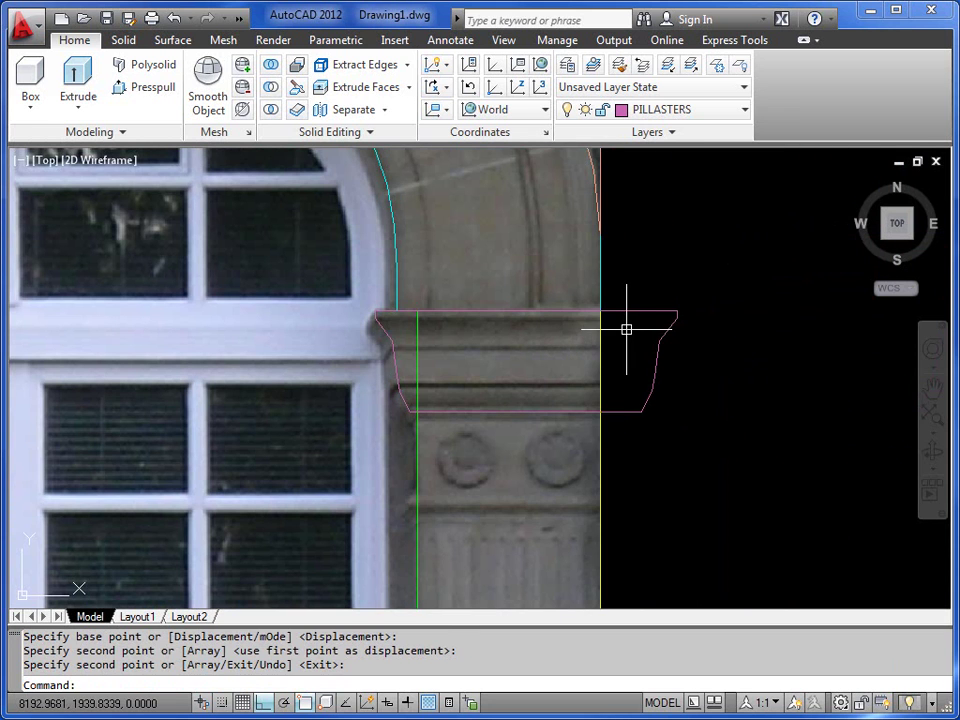
key("Escape")
key("Escape")
type("PL")
key("Return")
left_click(600, 311)
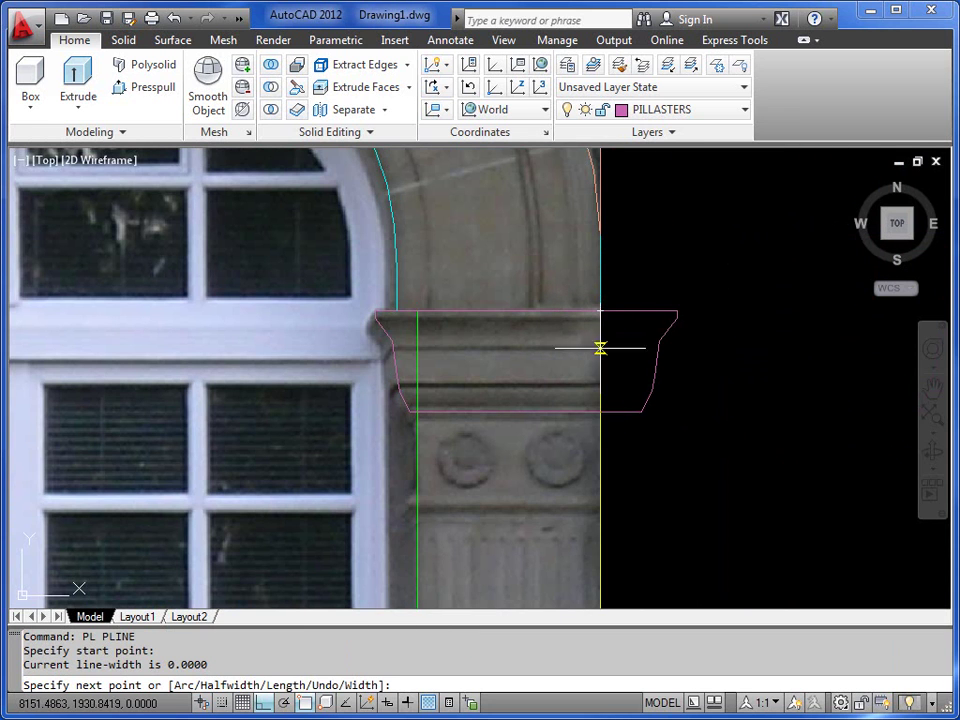
type("PER")
key("Return")
left_click(599, 410)
key("Return")
Step: Trim away the part of the copied capital beyond the cut line
type("TR")
key("Return")
left_click(602, 332)
key("Return")
left_click(621, 311)
key("Return")
Step: Fillet the capital's bottom edge with the cut line to close the corner
scroll(600, 400, "up", 2)
type("F")
key("Return")
left_click(585, 422)
left_click(600, 403)
left_click(599, 406)
scroll(599, 406, "down", 4)
key("Escape")
key("Escape")
Step: Start a rectangle with its first corner under the right capital
type("RE")
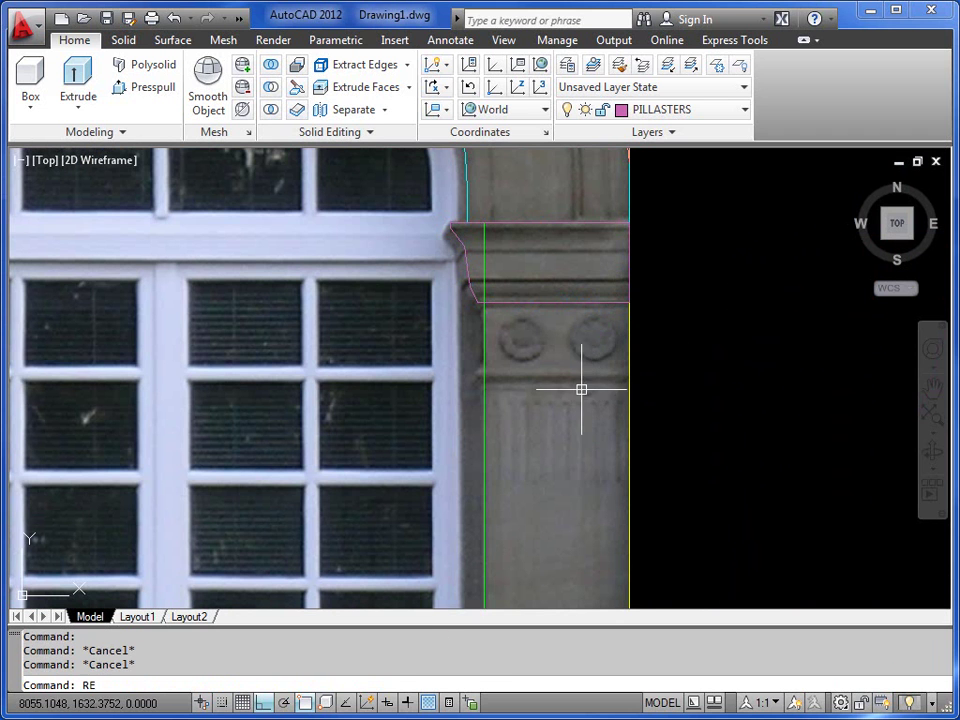
type("C")
key("Return")
left_click(484, 302)
Step: Abandon the rectangle and crossing-select the right capital's corner for STRETCH
middle_click_drag(568, 493, 528, 331)
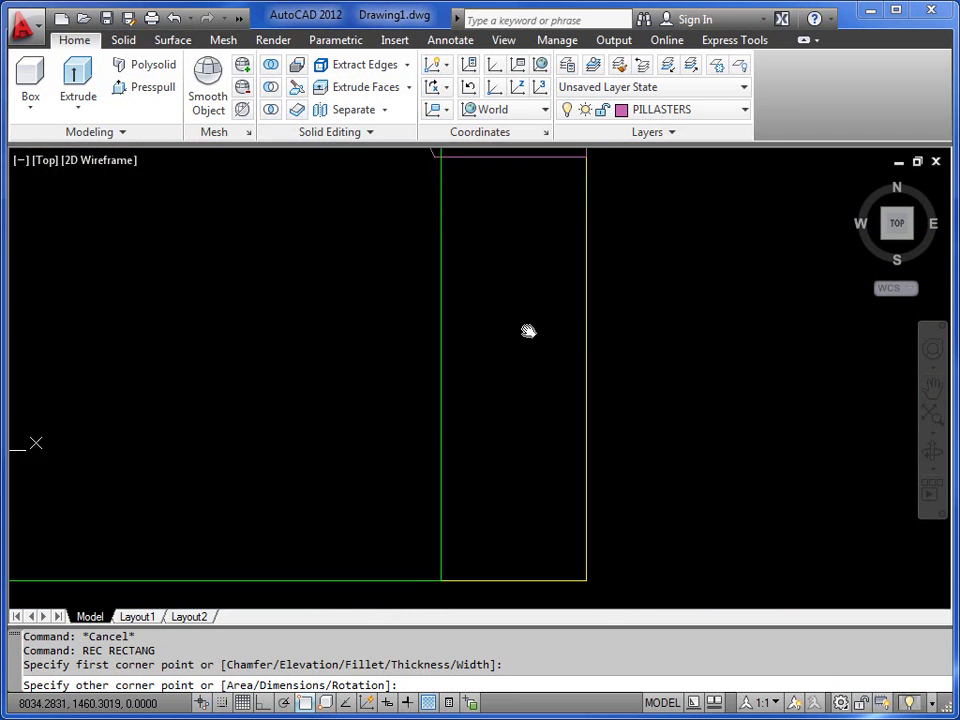
scroll(476, 411, "up", 7)
key("Escape")
key("Escape")
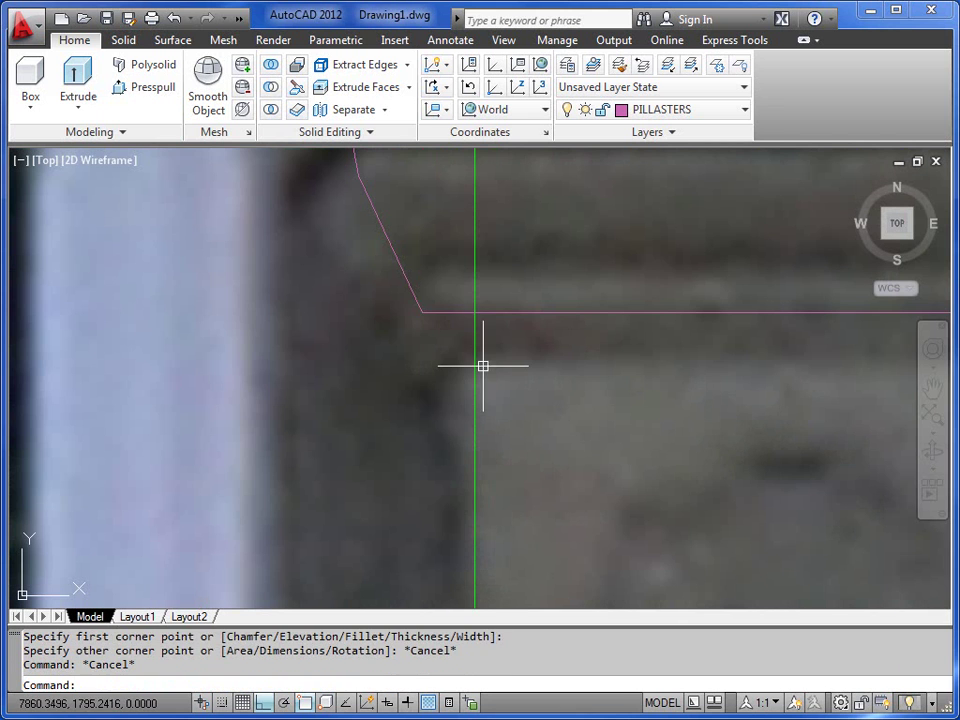
type("s")
key("Return")
type("c")
key("Return")
left_click(486, 304)
left_click(465, 321)
key("Return")
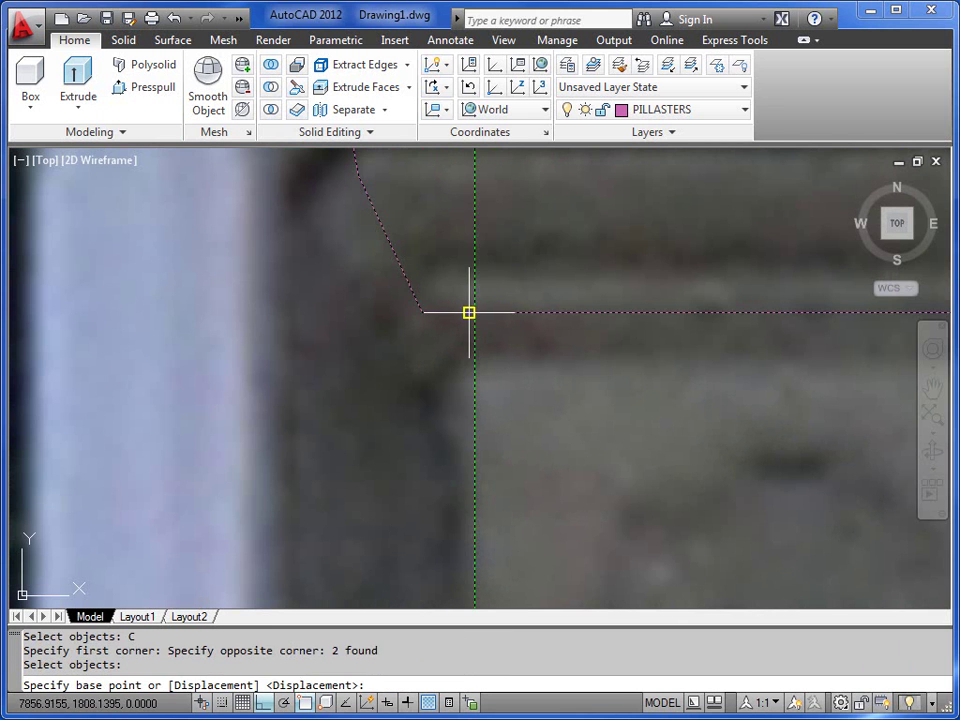
Step: Attempt a perpendicular stretch of the capital corner, then cancel it
left_click(469, 313)
type("PER")
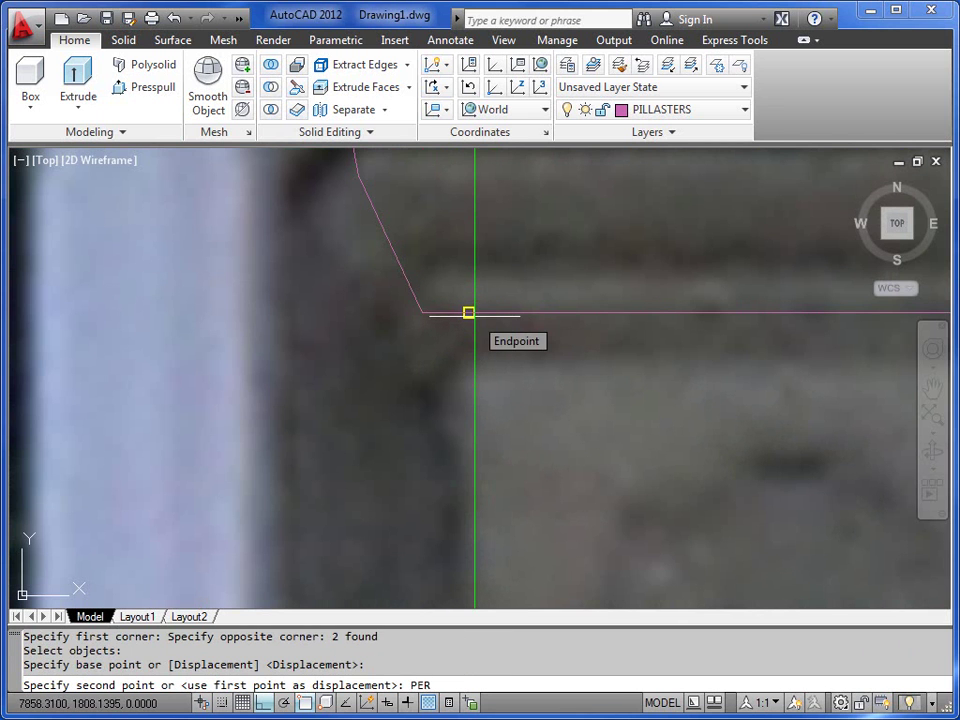
type("PER")
key("Return")
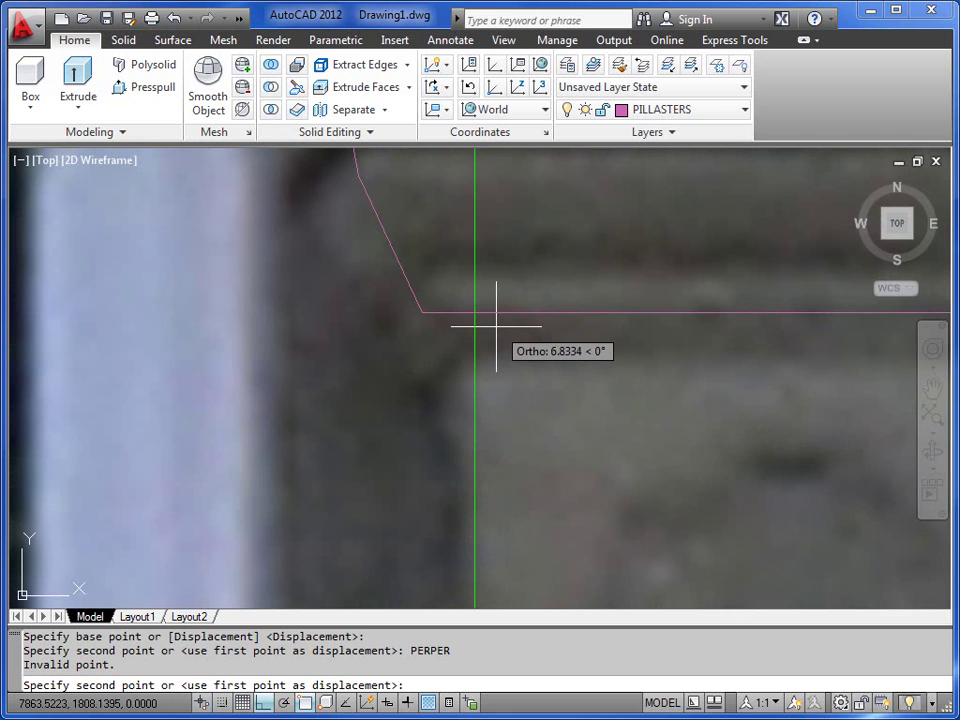
type("PER")
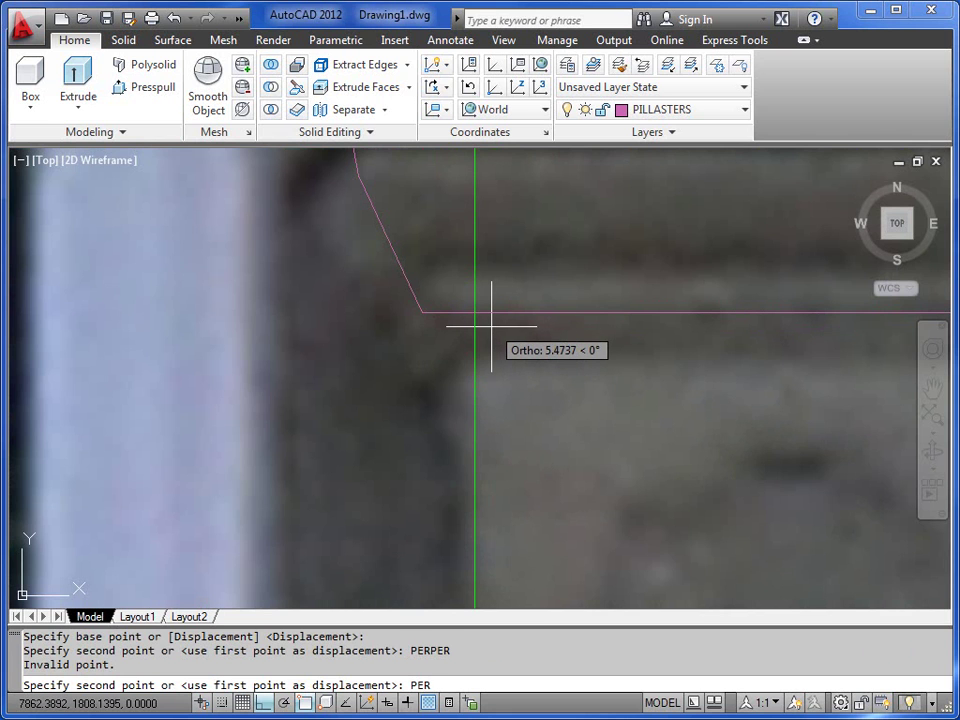
key("Return")
key("Escape")
key("Escape")
Step: Draw a rectangle from under the right capital down to the right pilaster's base
type("REC")
key("Return")
left_click(474, 313)
scroll(474, 343, "down", 3)
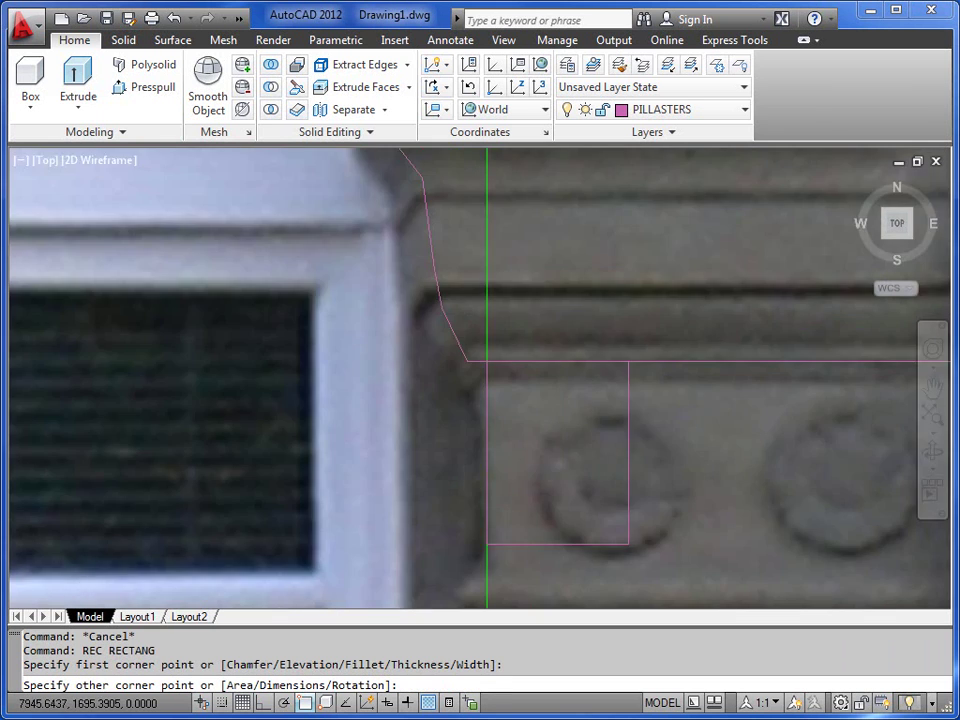
middle_click_drag(540, 335, 478, 322)
scroll(478, 322, "down", 2)
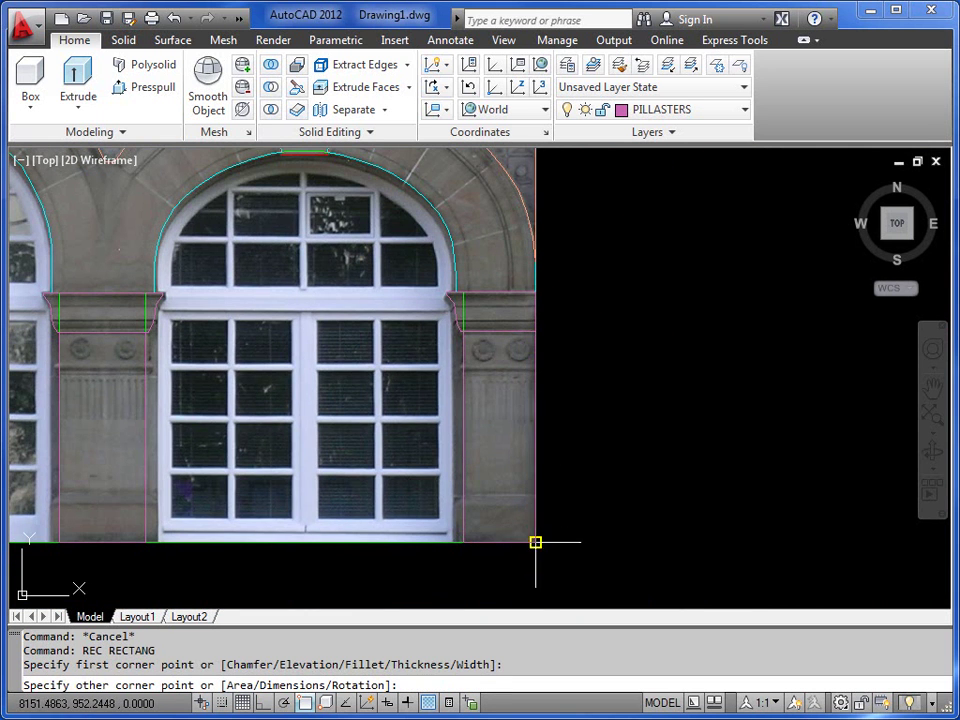
left_click(536, 541)
key("Escape")
key("Escape")
mouse_move(332, 339)
middle_mouse_down()
mouse_move(407, 392)
mouse_move(597, 465)
mouse_move(613, 527)
mouse_move(621, 388)
mouse_move(611, 499)
middle_mouse_up()
Step: Orbit the drawing into an angled 3D view from above
scroll(613, 480, "down", 4)
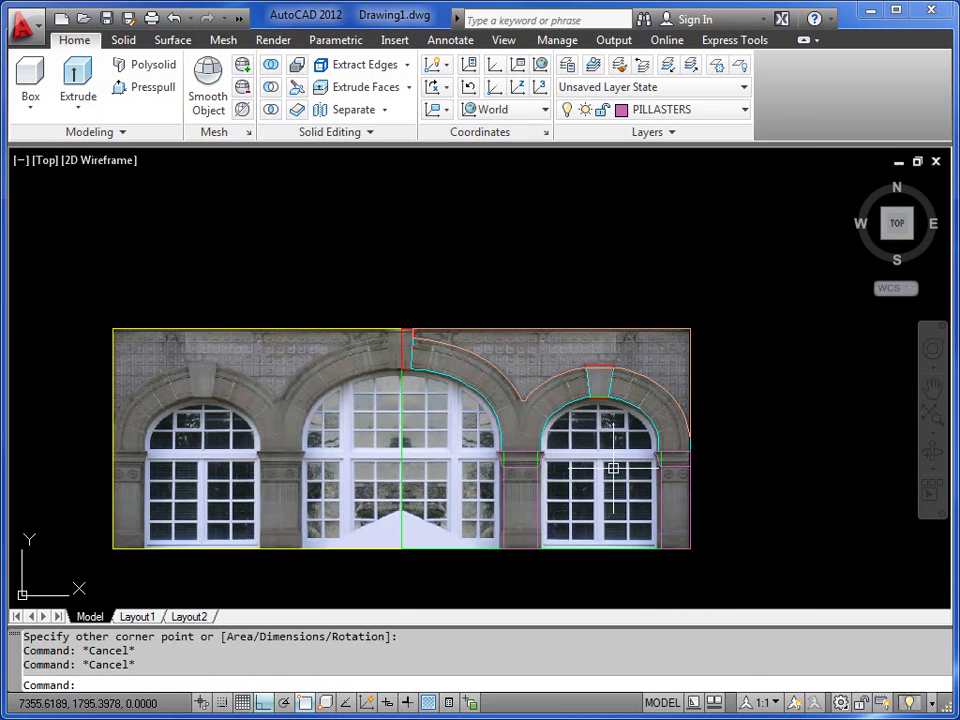
left_click(931, 451)
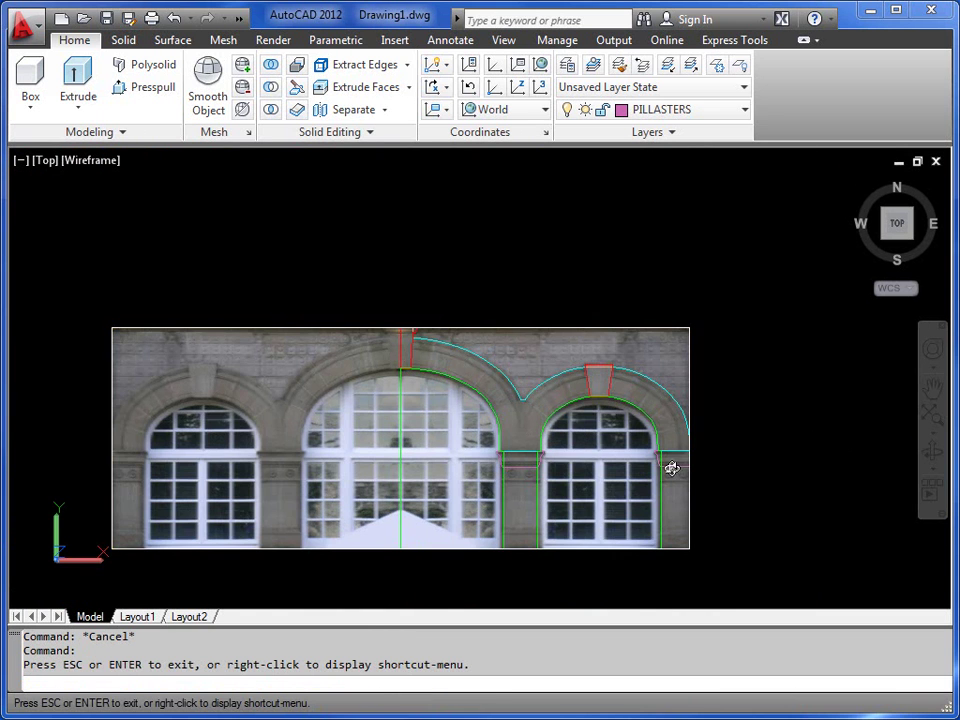
left_click_drag(577, 461, 529, 354)
scroll(466, 418, "up", 5)
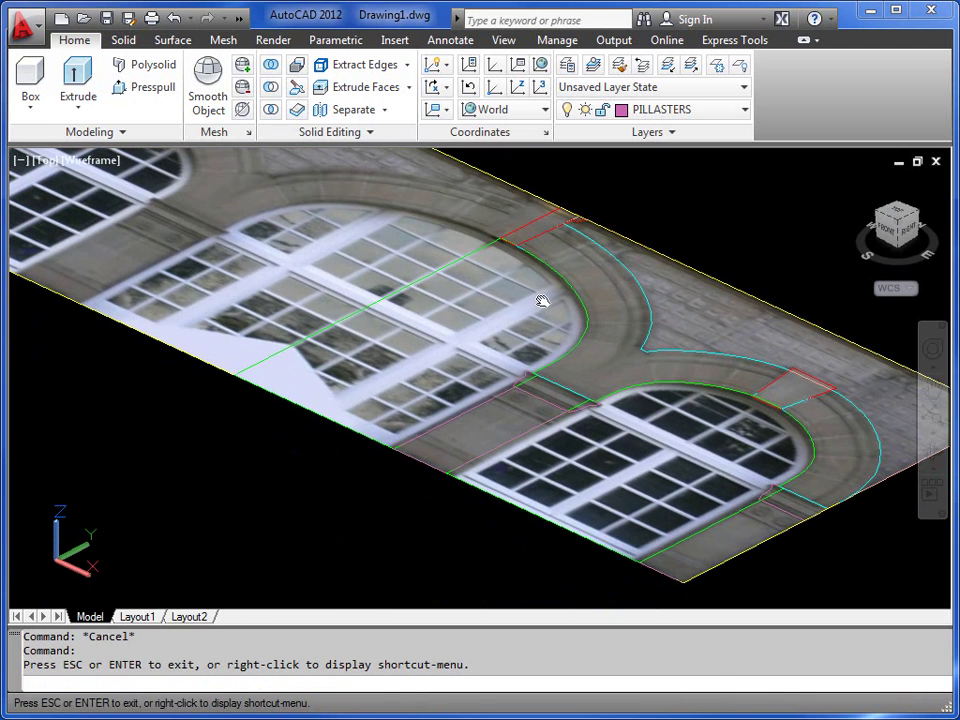
right_click(508, 334)
left_click(573, 344)
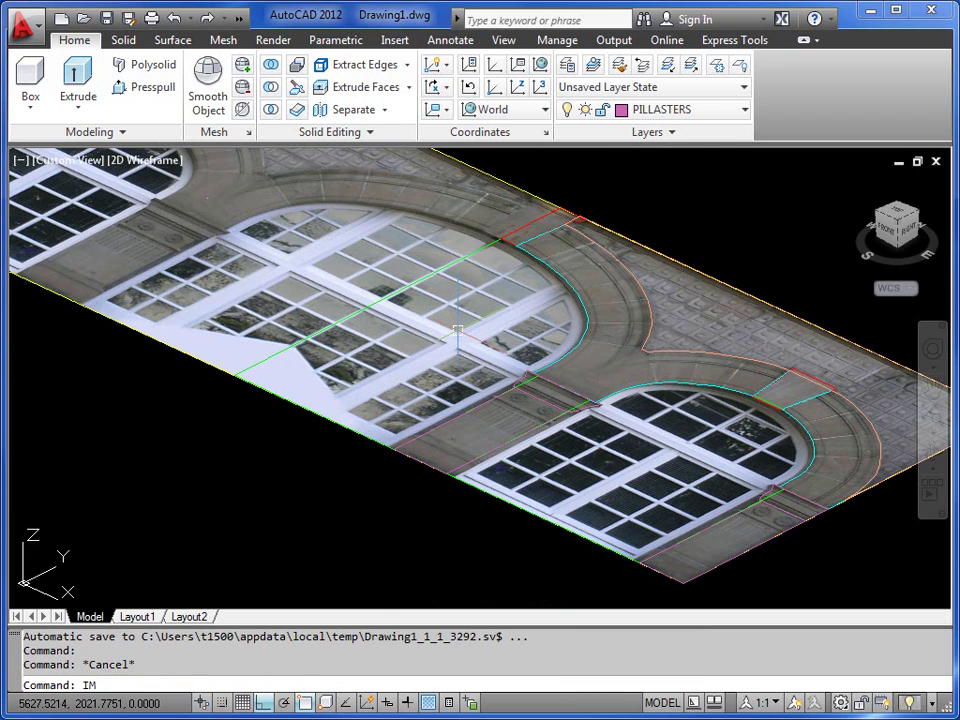
Step: Undo the accidental photo removal and list the image references with IM
key("Return")
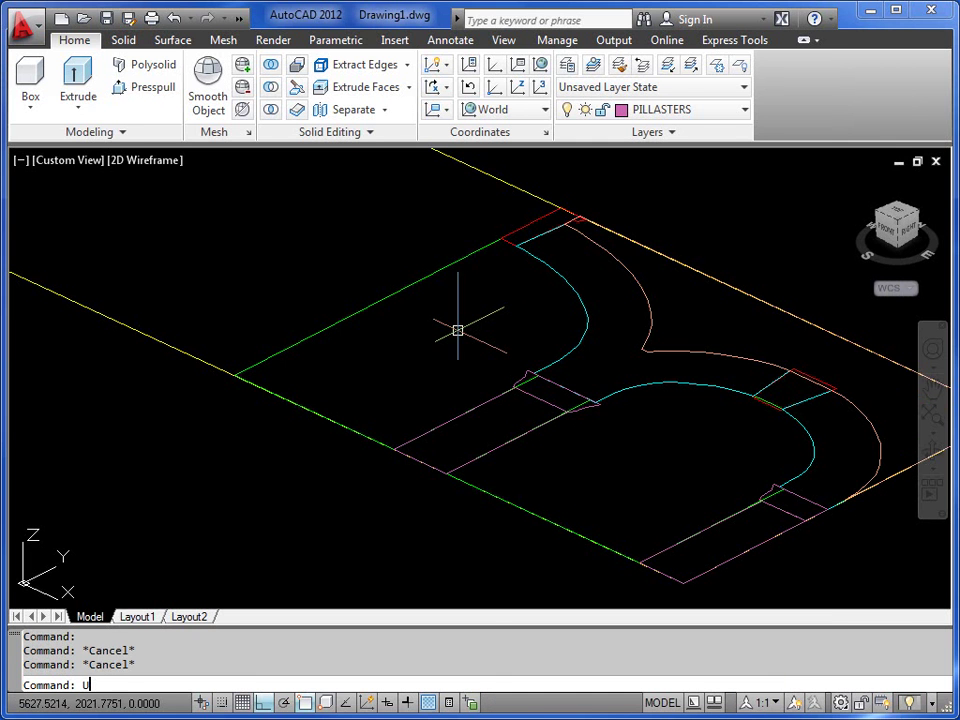
key("Return")
type("IM")
key("Return")
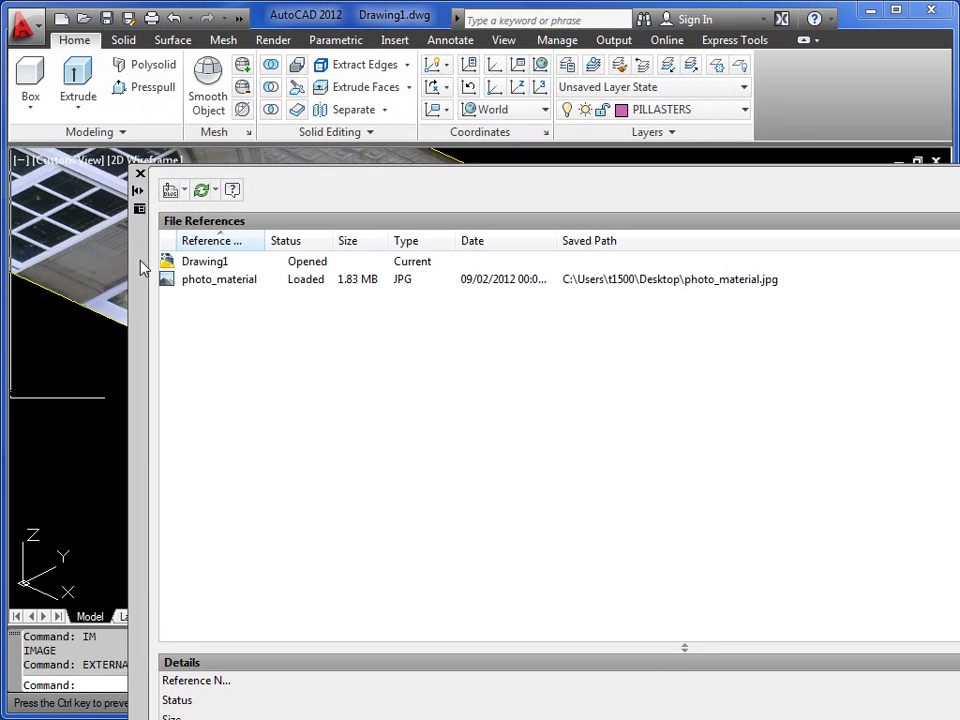
Step: Detach photo_material.jpg in the External References palette and close the palette
left_click(216, 299)
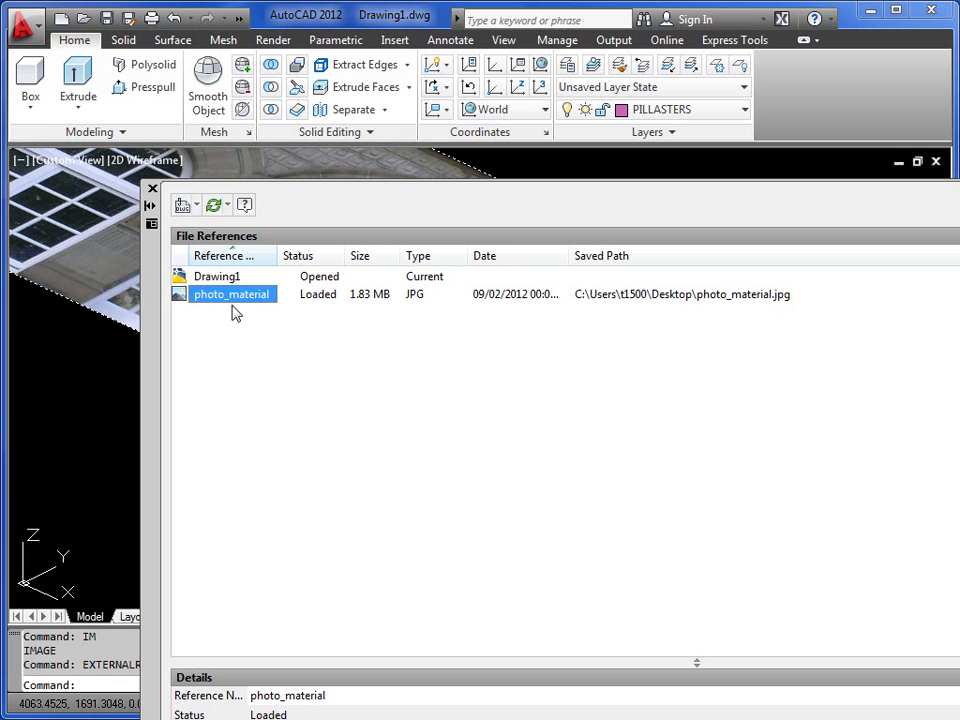
right_click(225, 302)
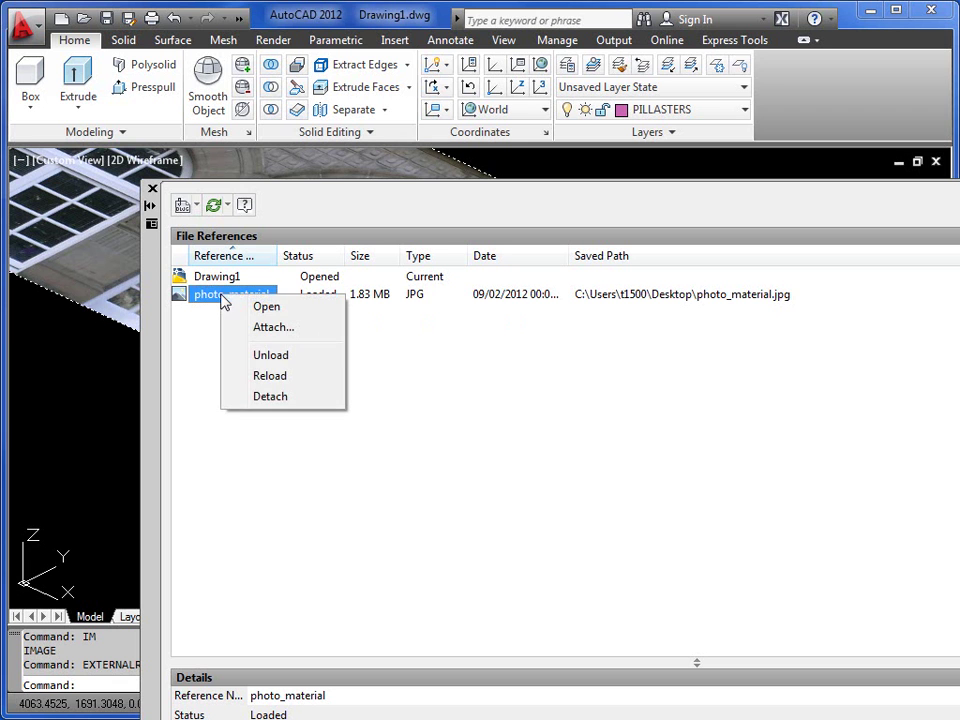
left_click(270, 397)
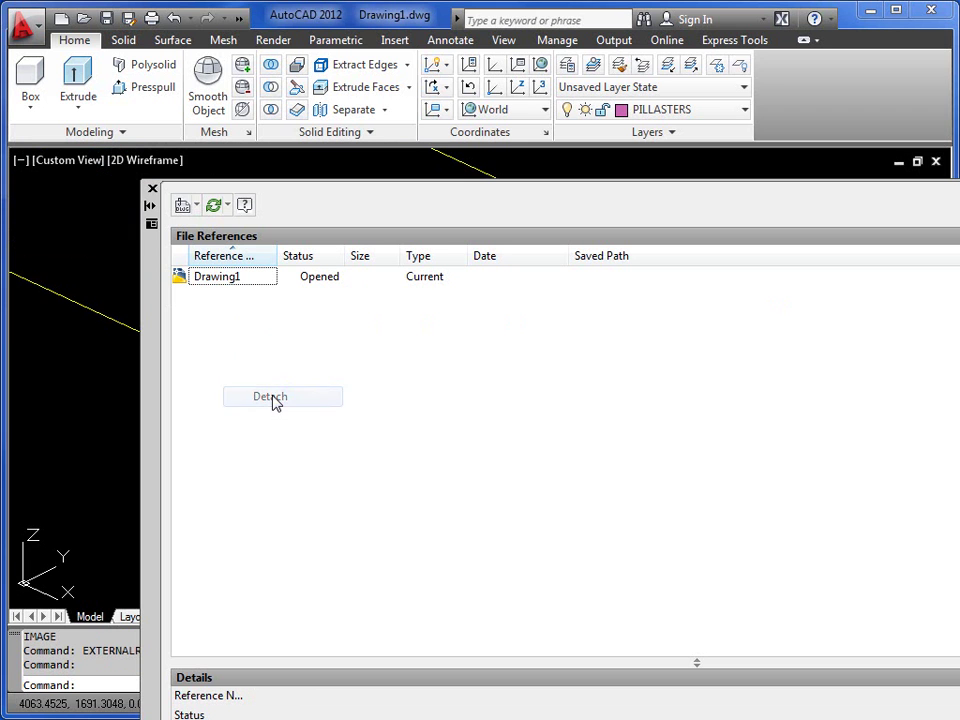
left_click(152, 190)
scroll(440, 355, "down", 3)
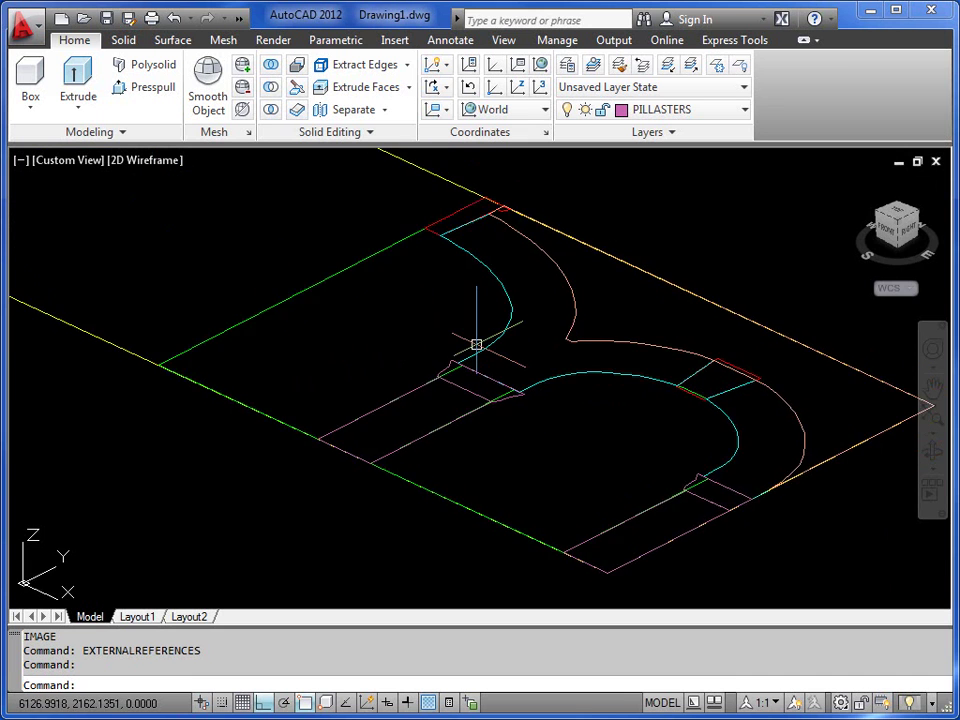
Step: Make WINDOWS current by picking the green window outline with Make Object's Layer Current
scroll(482, 339, "up", 4)
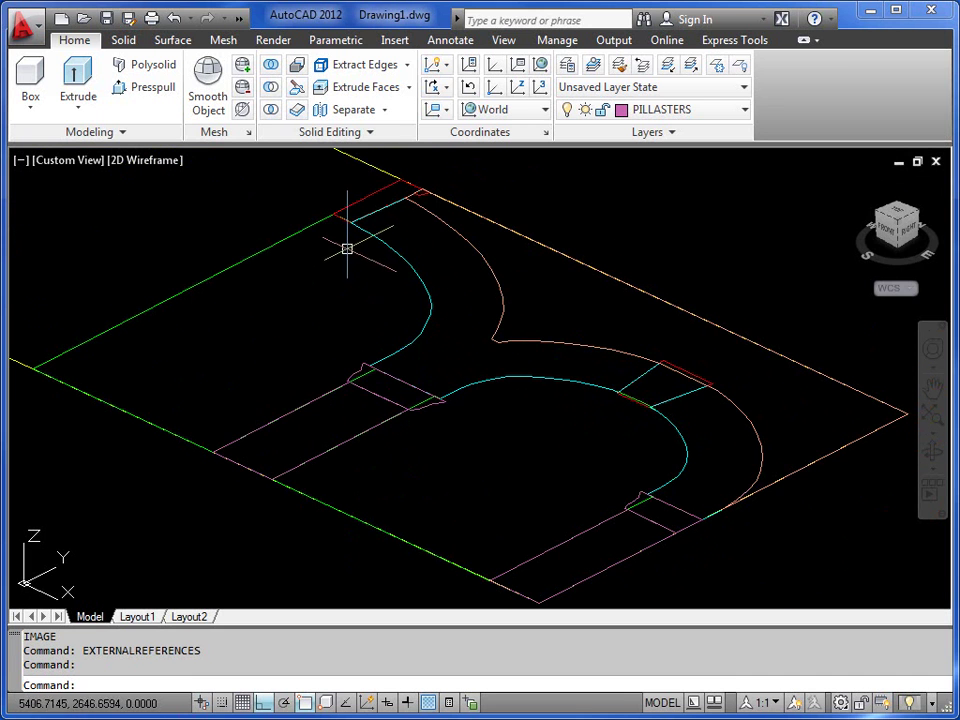
middle_click_drag(195, 326, 253, 317)
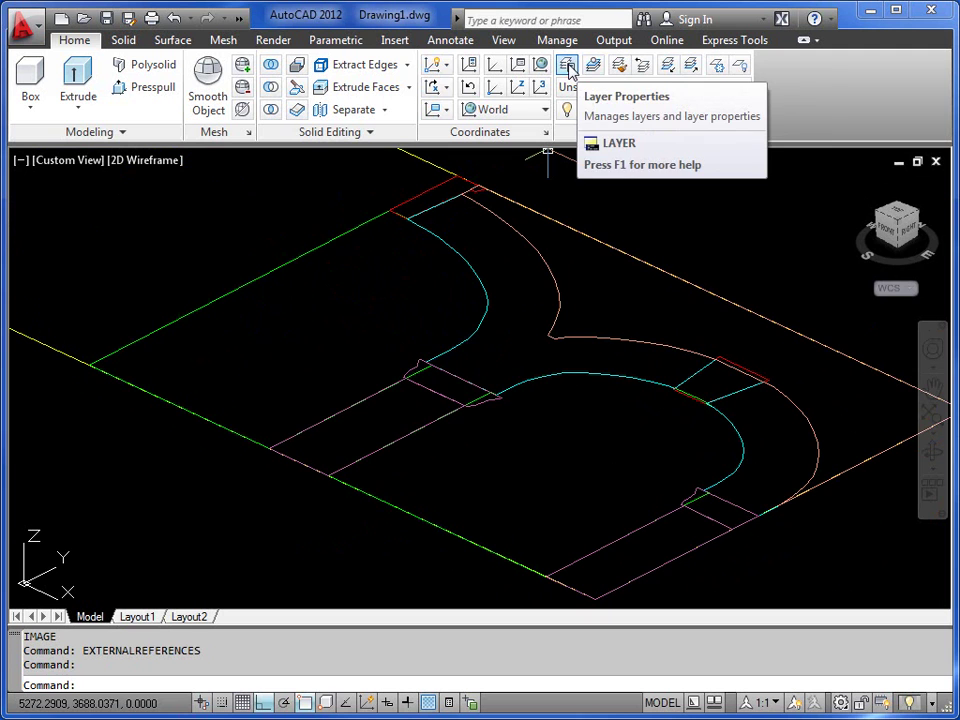
left_click(590, 64)
left_click(336, 238)
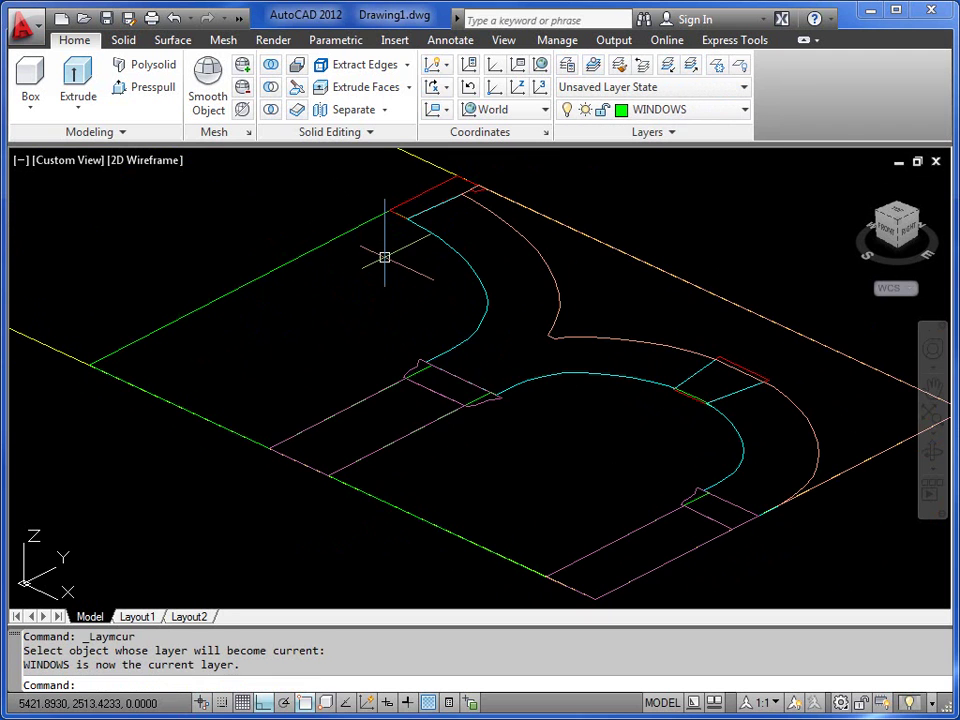
key("Escape")
key("Escape")
Step: Convert both green window outlines into regions with REG
type("REG")
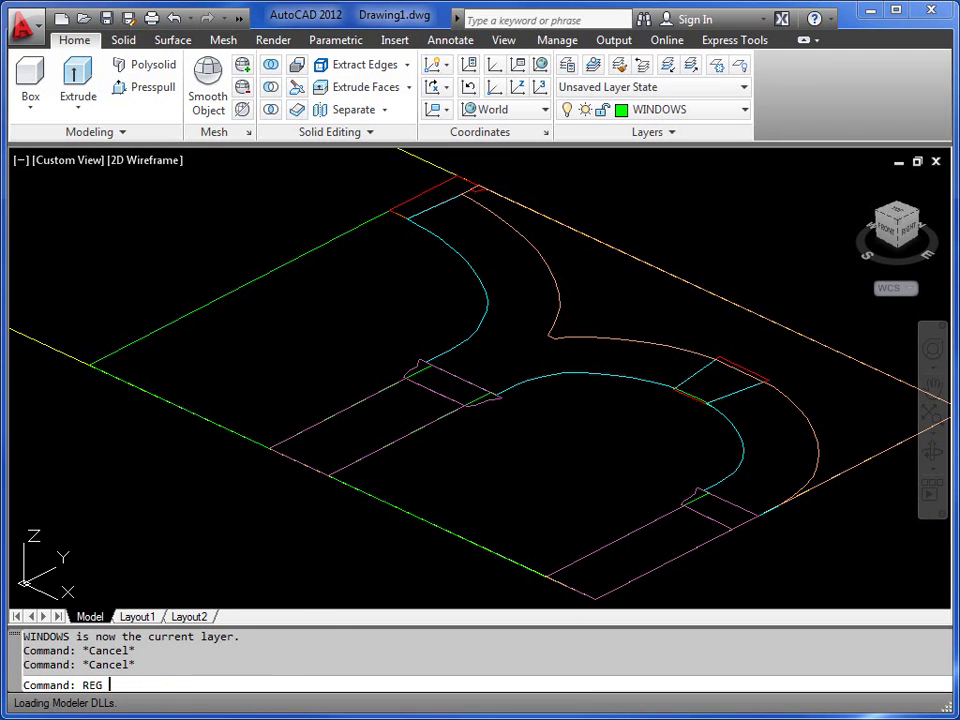
key("Return")
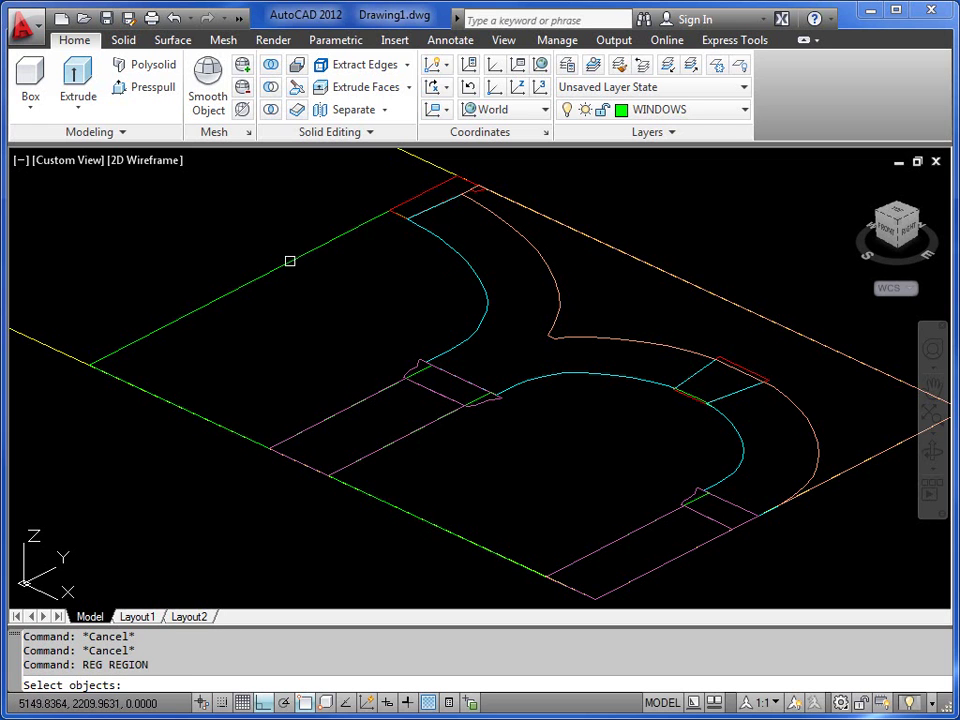
left_click(290, 262)
left_click(407, 513)
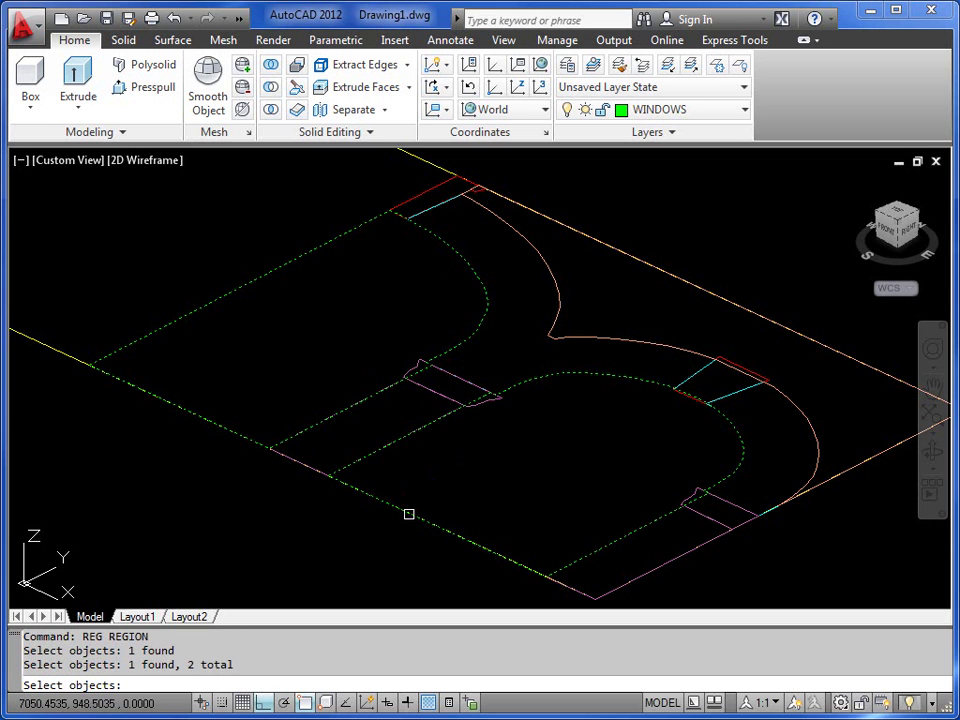
key("Return")
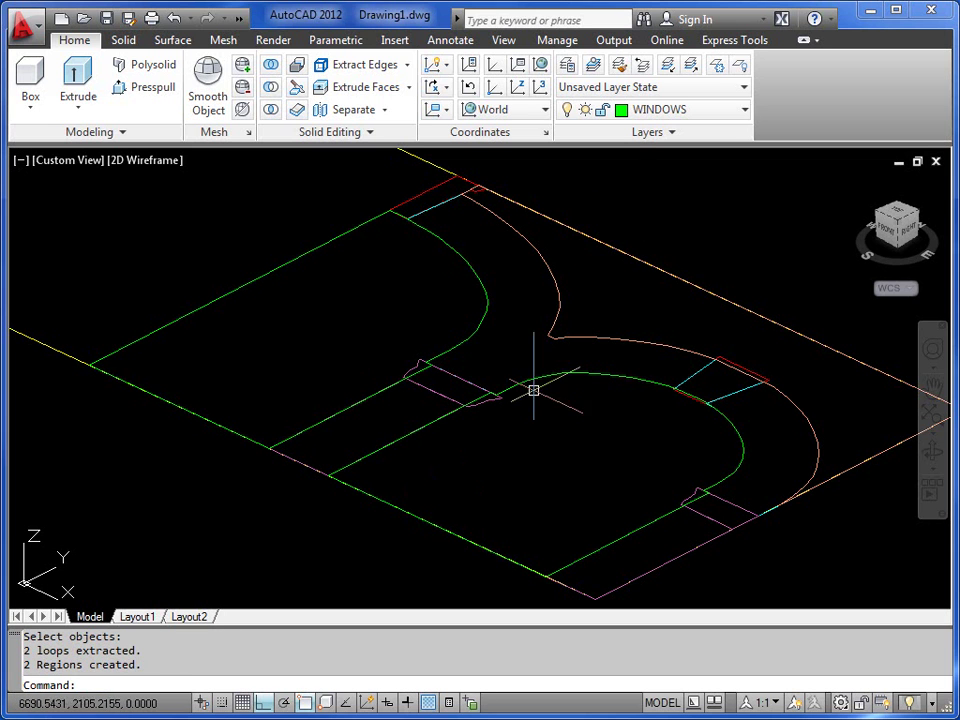
left_click(124, 163)
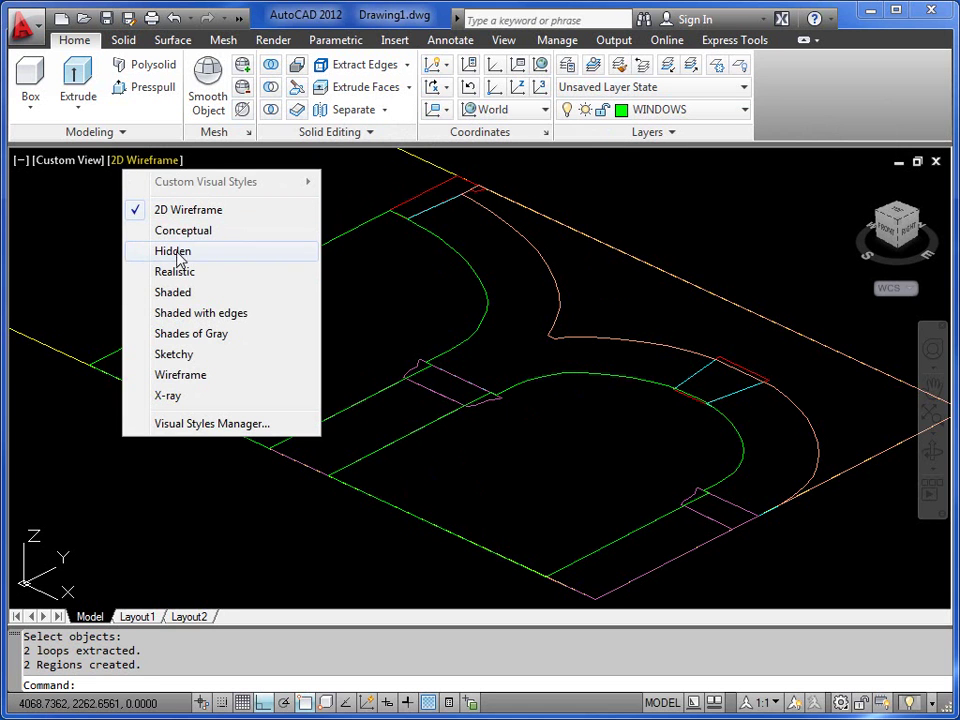
Step: Switch the viewport to Shaded and turn off the MAPPER layer
left_click(176, 291)
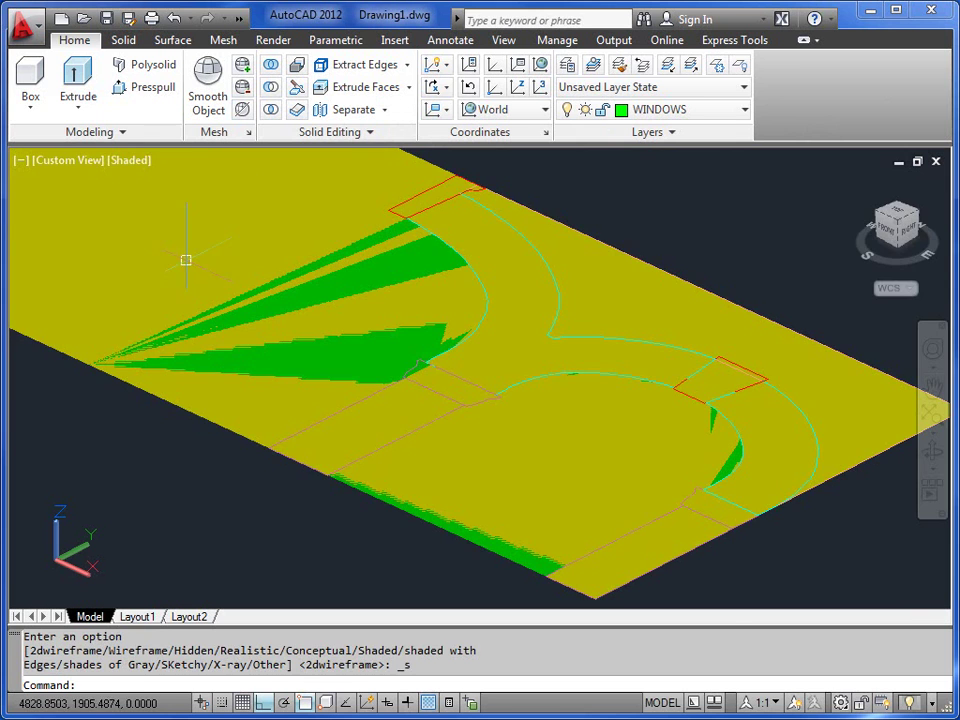
left_click(745, 111)
left_click(568, 177)
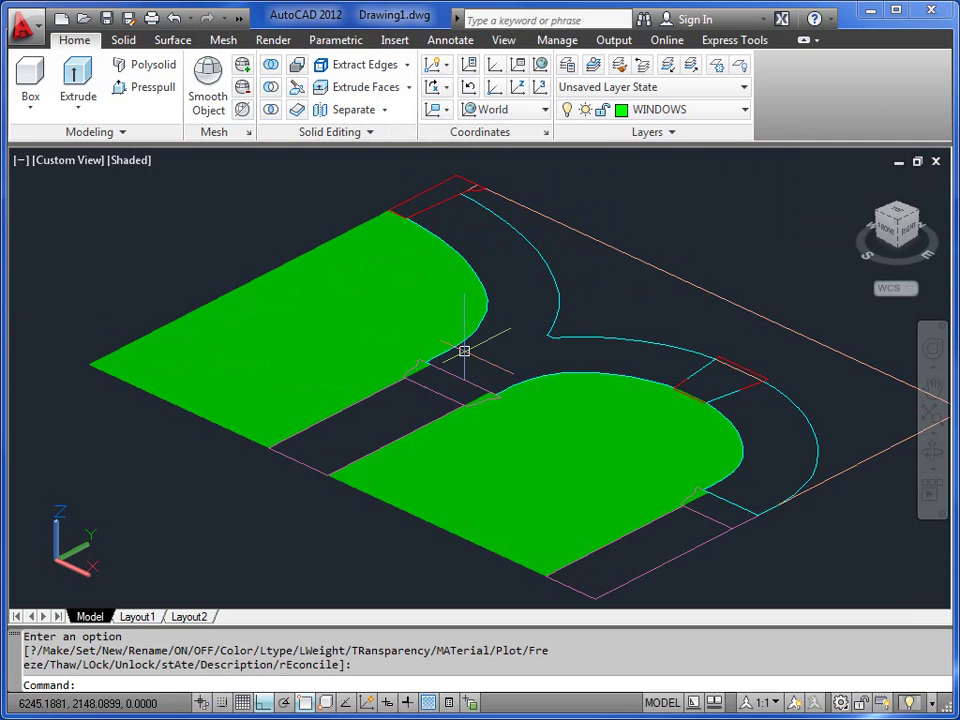
Step: Start EXTRUDE on the large and right cyan arch outlines, then cancel it
type("EX")
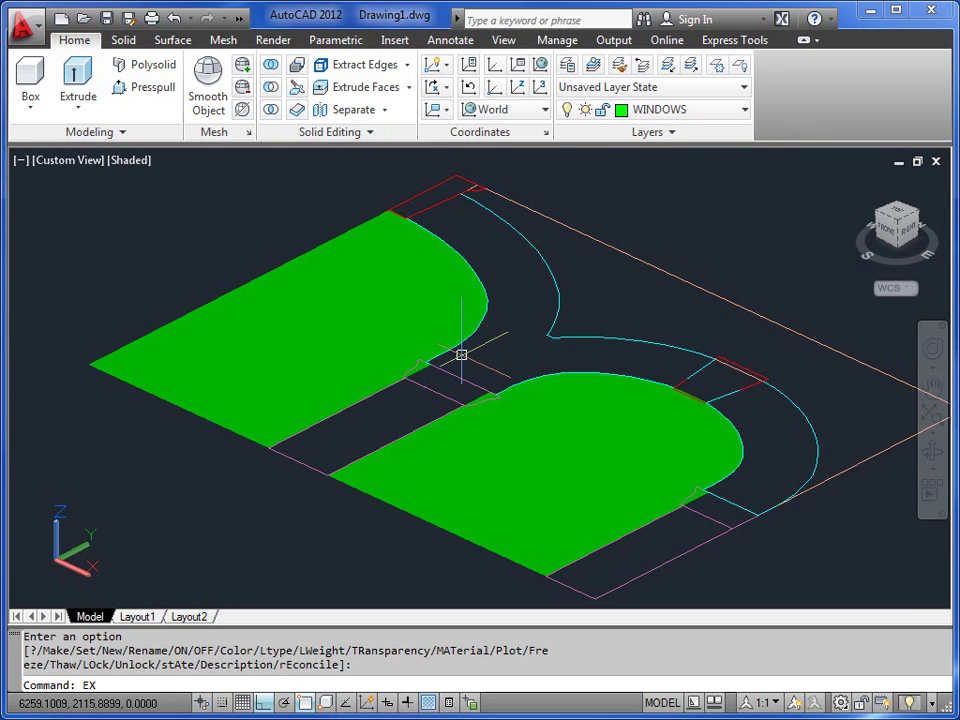
type("T")
key("Return")
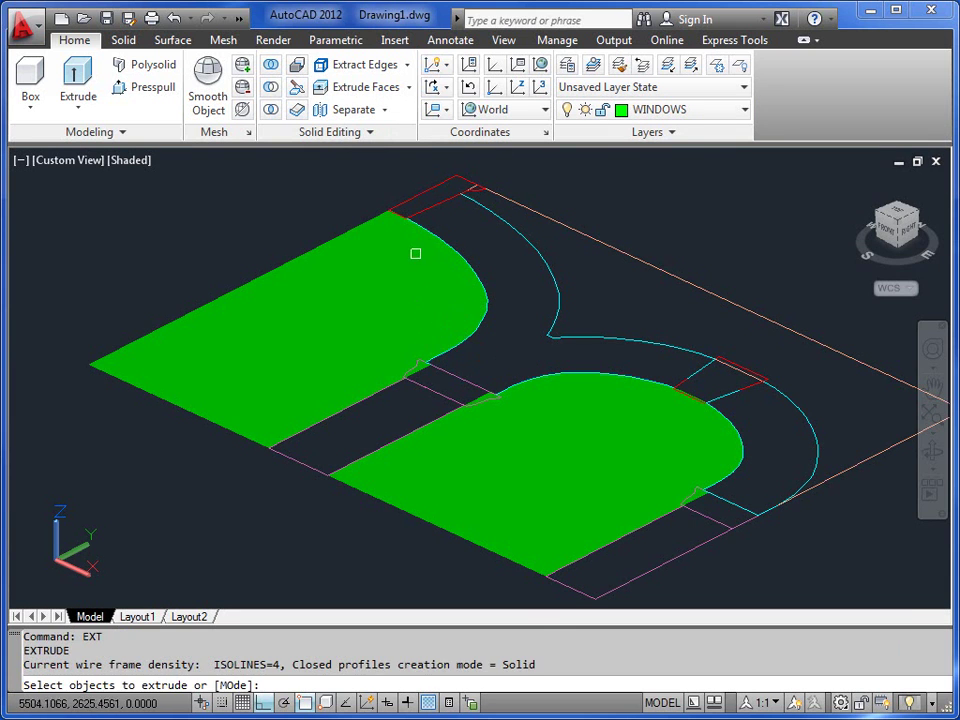
left_click(461, 348)
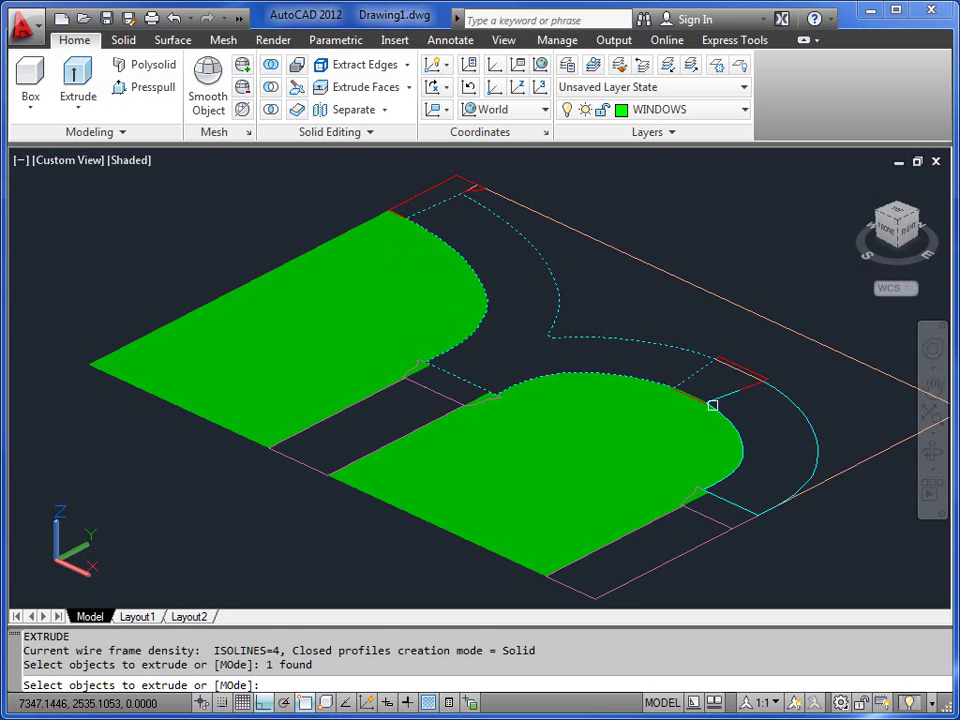
left_click(809, 425)
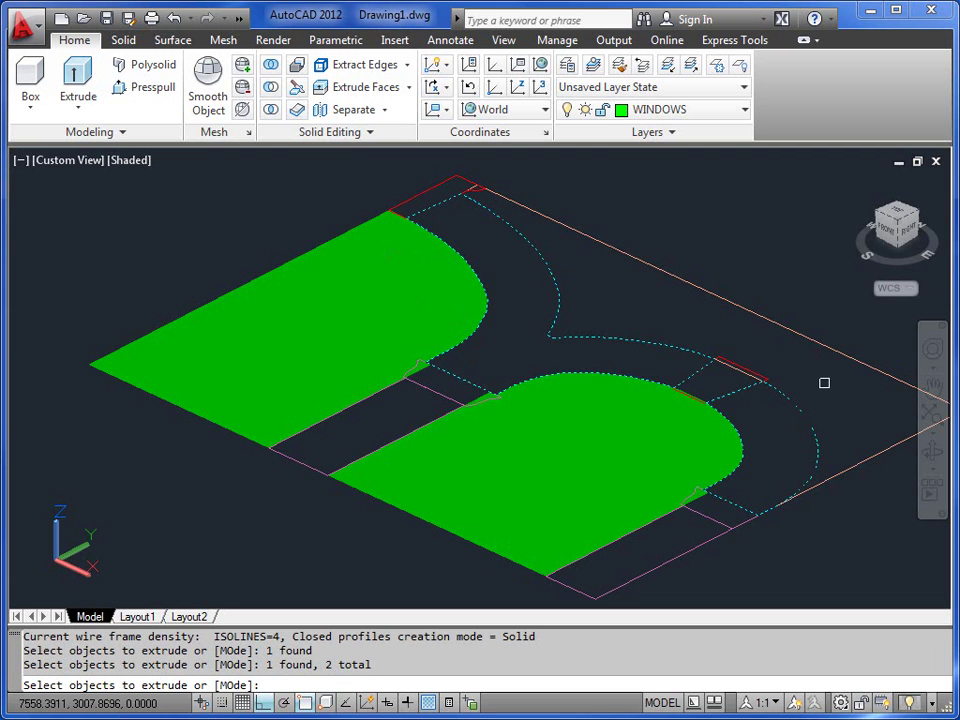
key("Escape")
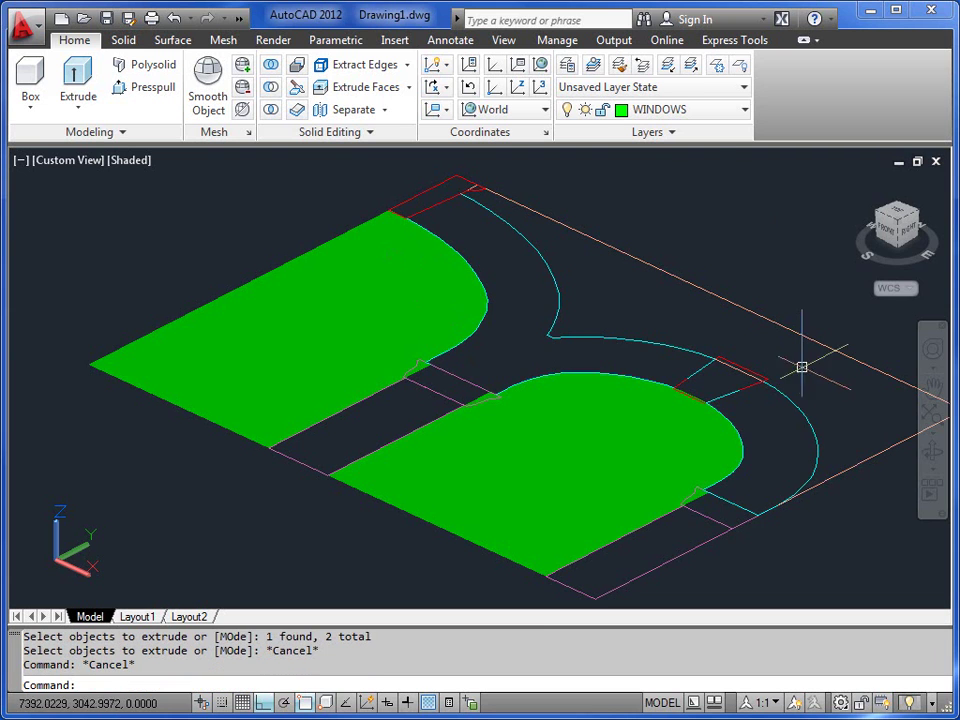
Step: Make VOUSSOIRS current and extrude the outer and inner cyan arch outlines 150 units
left_click(593, 66)
left_click(797, 418)
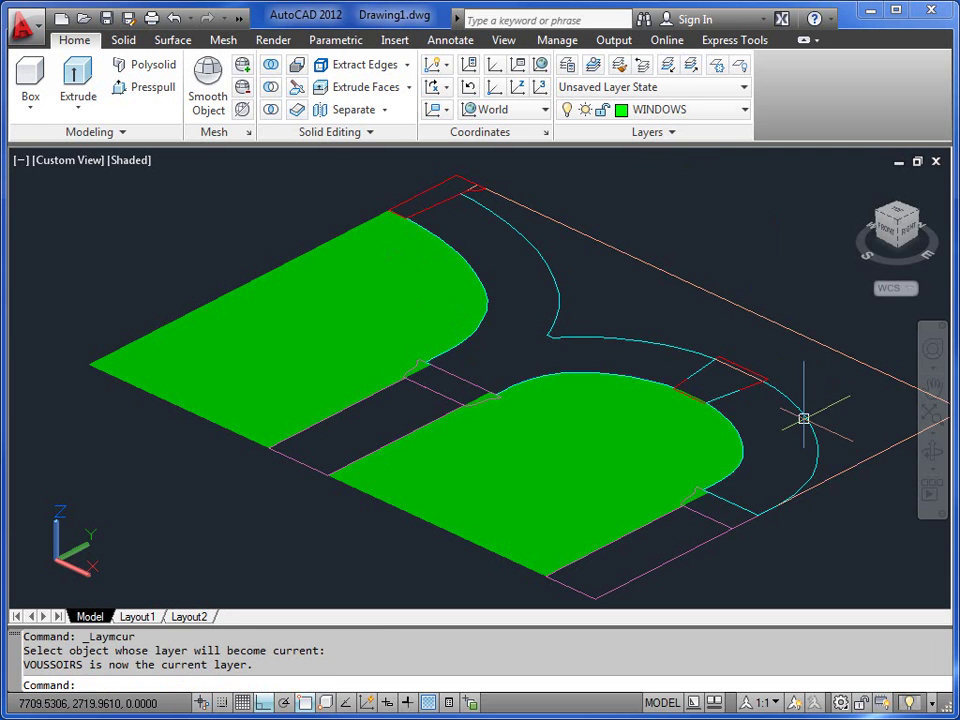
type("EXT")
key("Return")
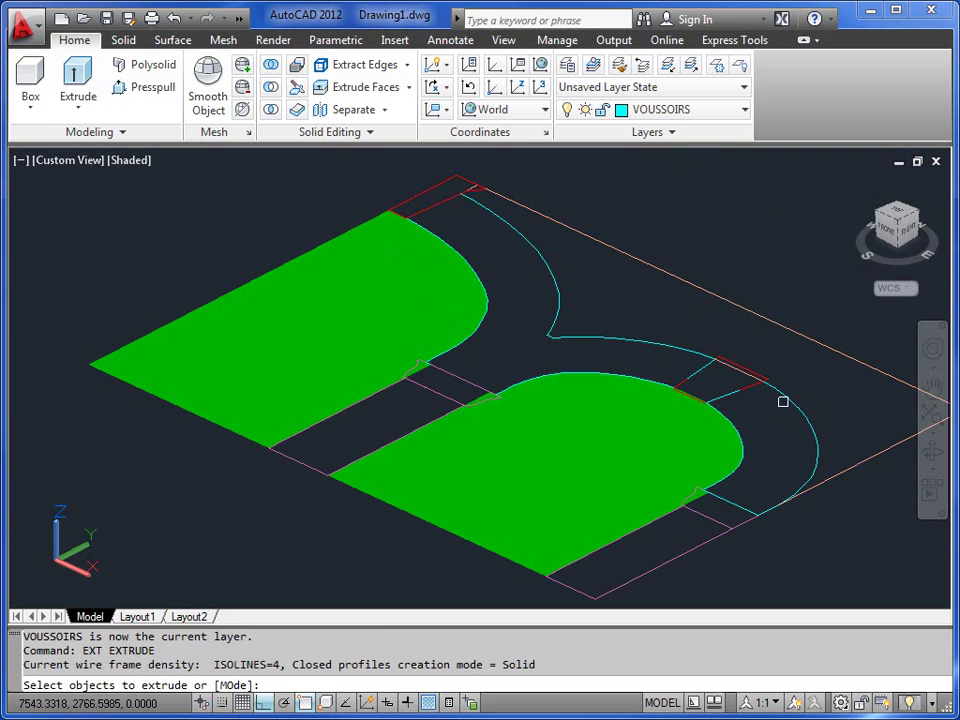
left_click(783, 401)
left_click(585, 336)
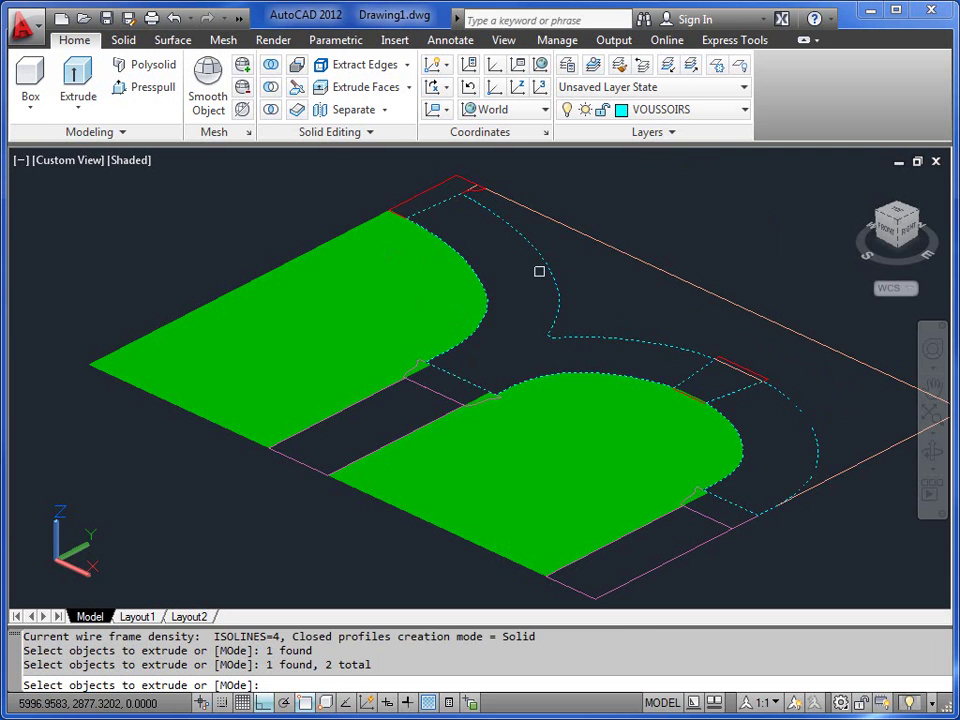
key("Return")
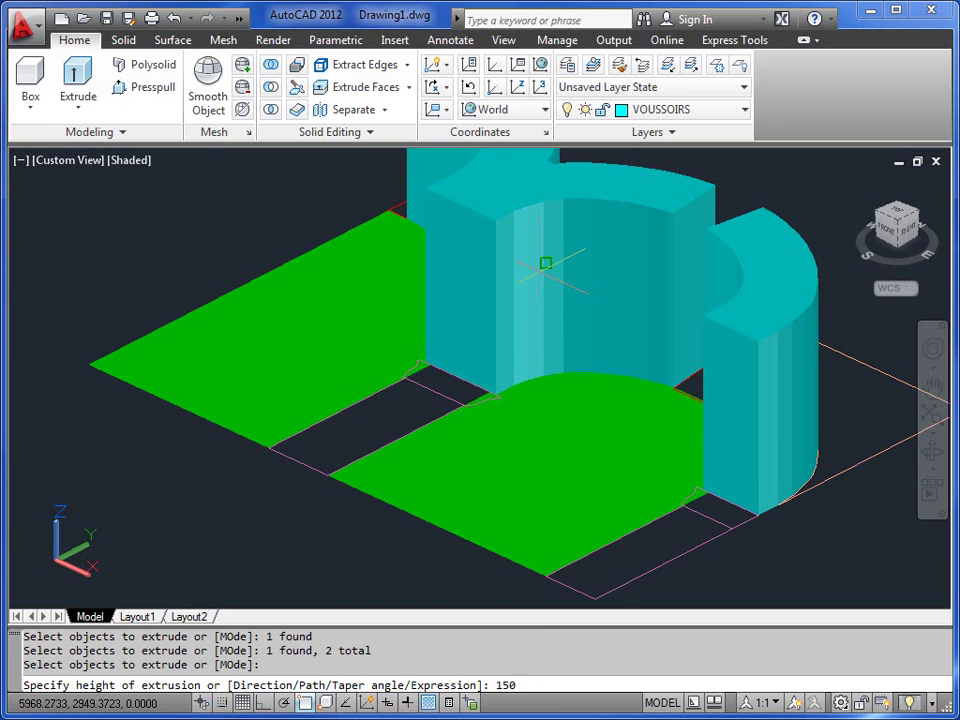
key("Return")
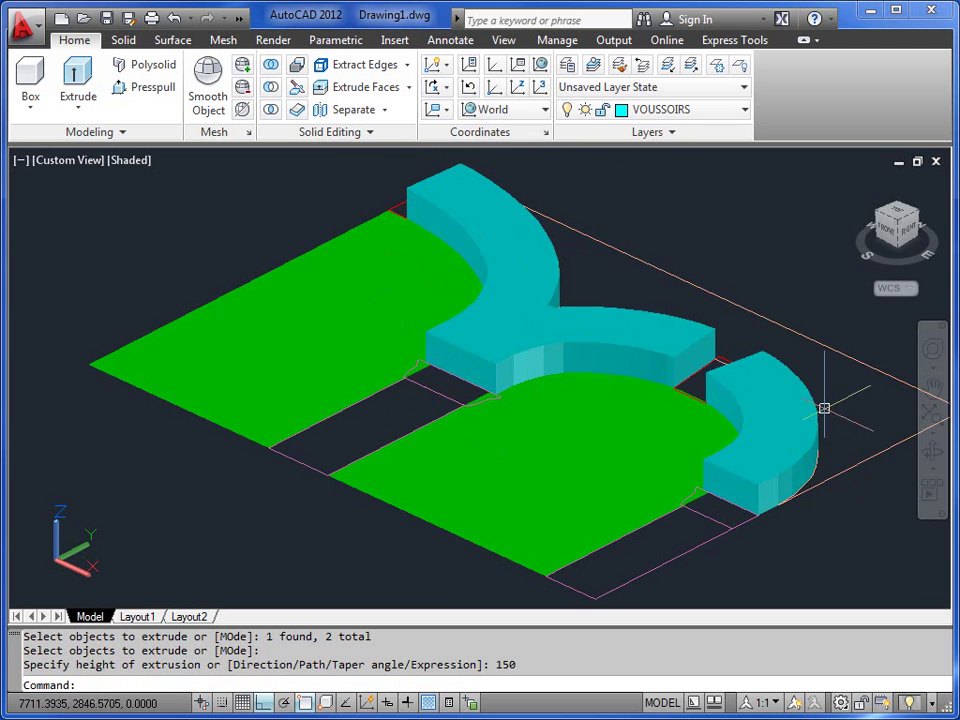
middle_click_drag(823, 407, 711, 461)
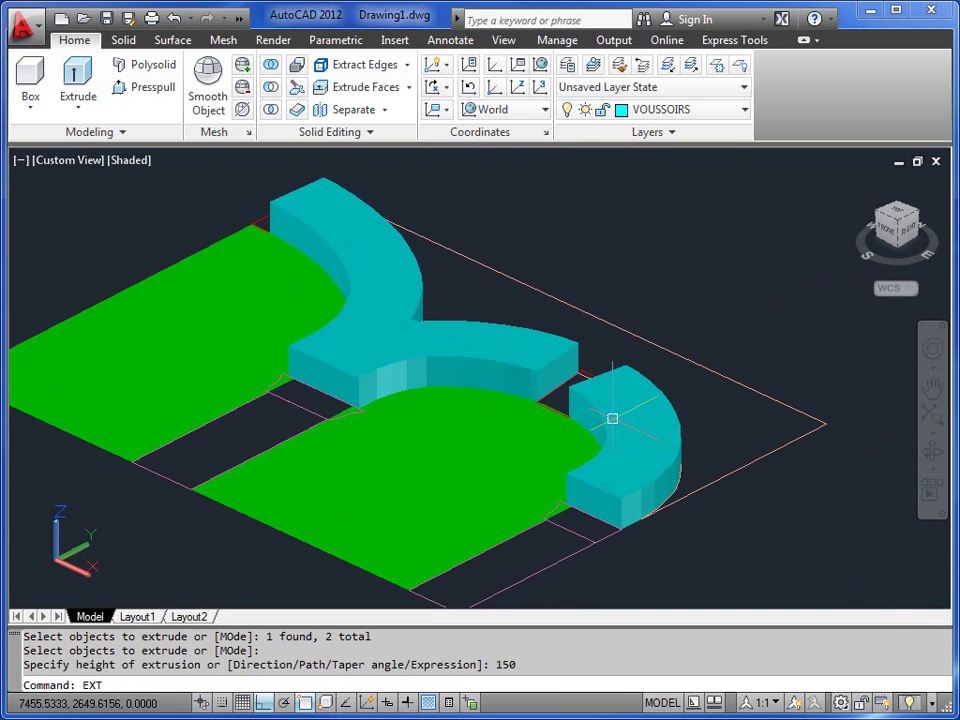
Step: Cancel the extra extrusion and begin setting the current layer from an object
key("Return")
key("Escape")
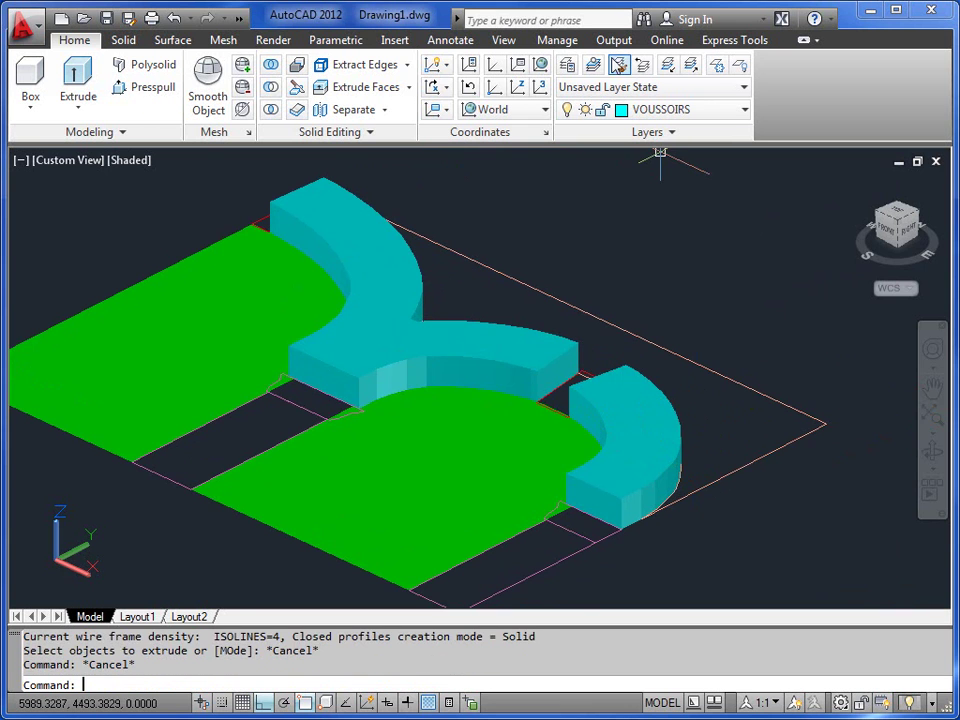
left_click(594, 67)
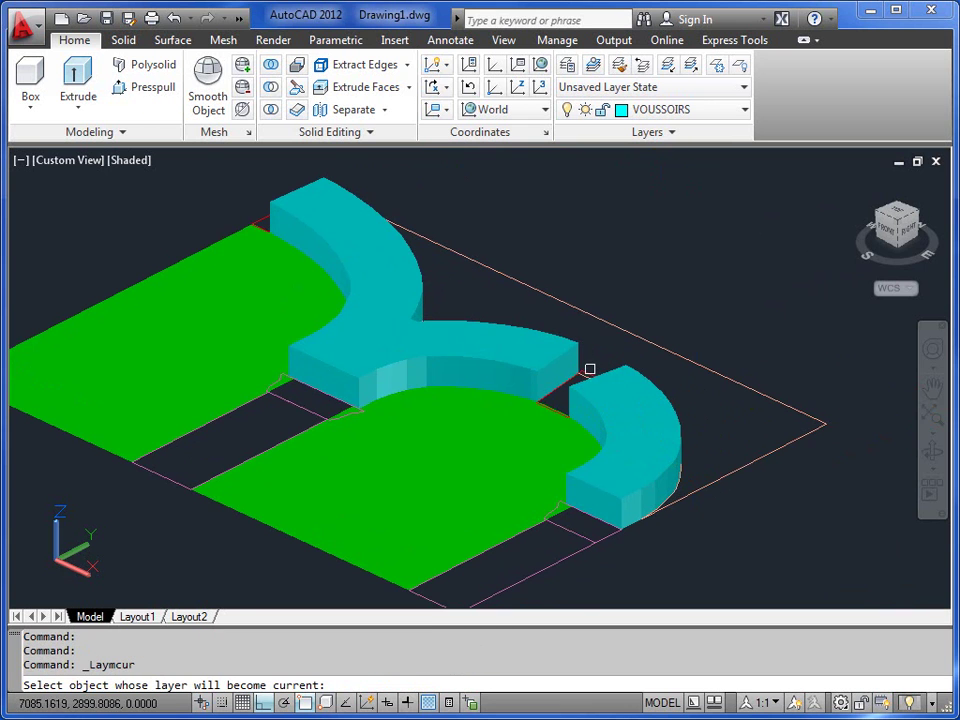
Step: Make KEYSTONES current and extrude both keystone profiles 175 units into red blocks
left_click(590, 369)
key("Escape")
key("Escape")
type("EXT")
key("Return")
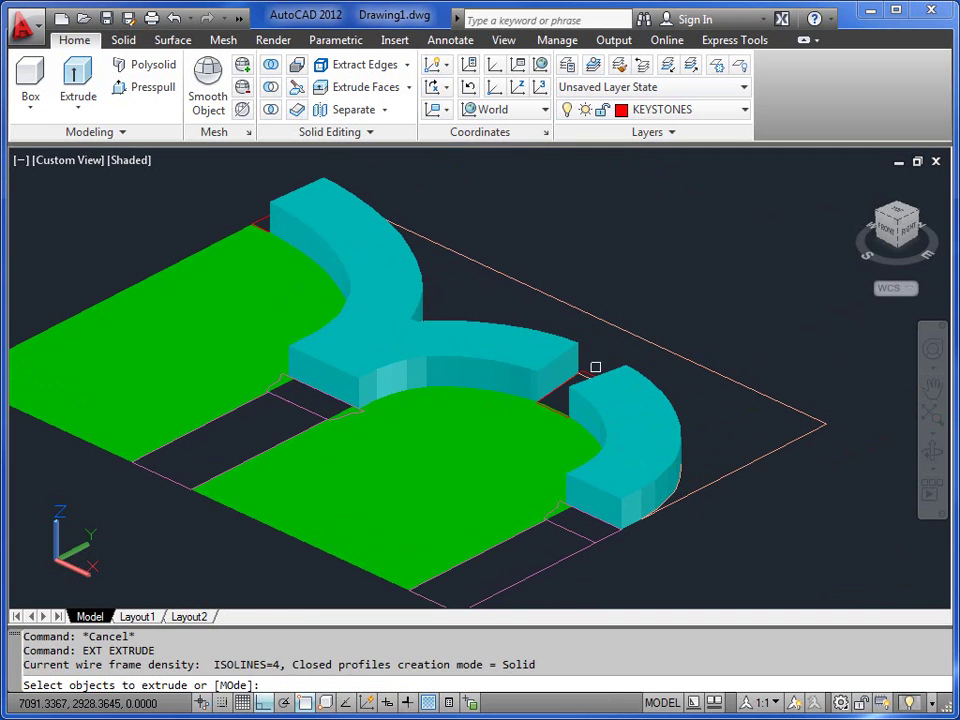
left_click(270, 206)
key("Escape")
key("Return")
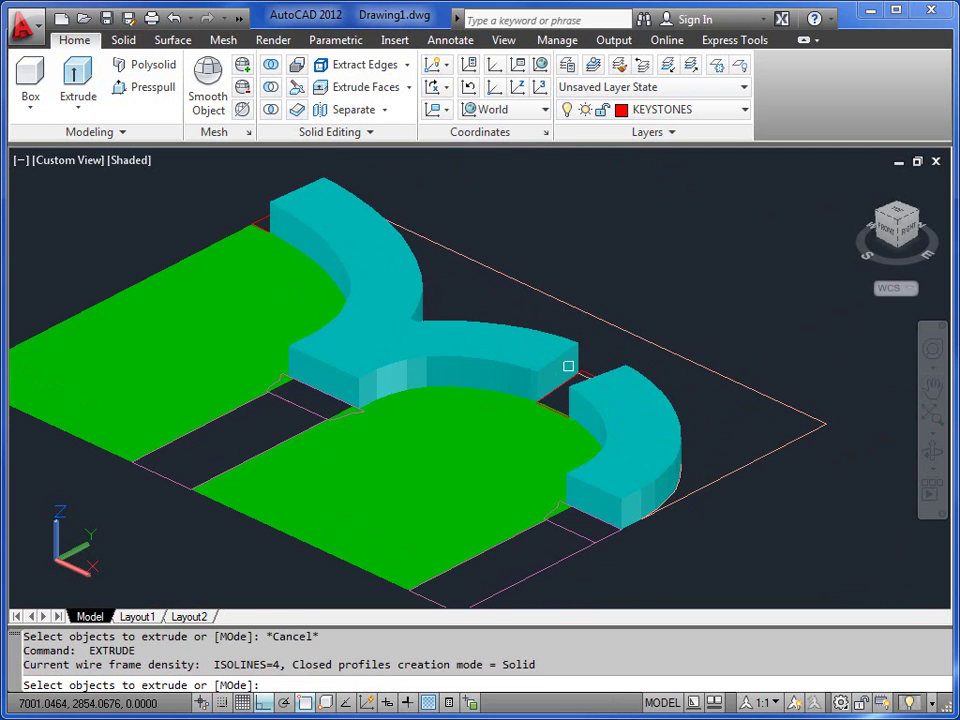
scroll(568, 366, "up", 2)
left_click(552, 343)
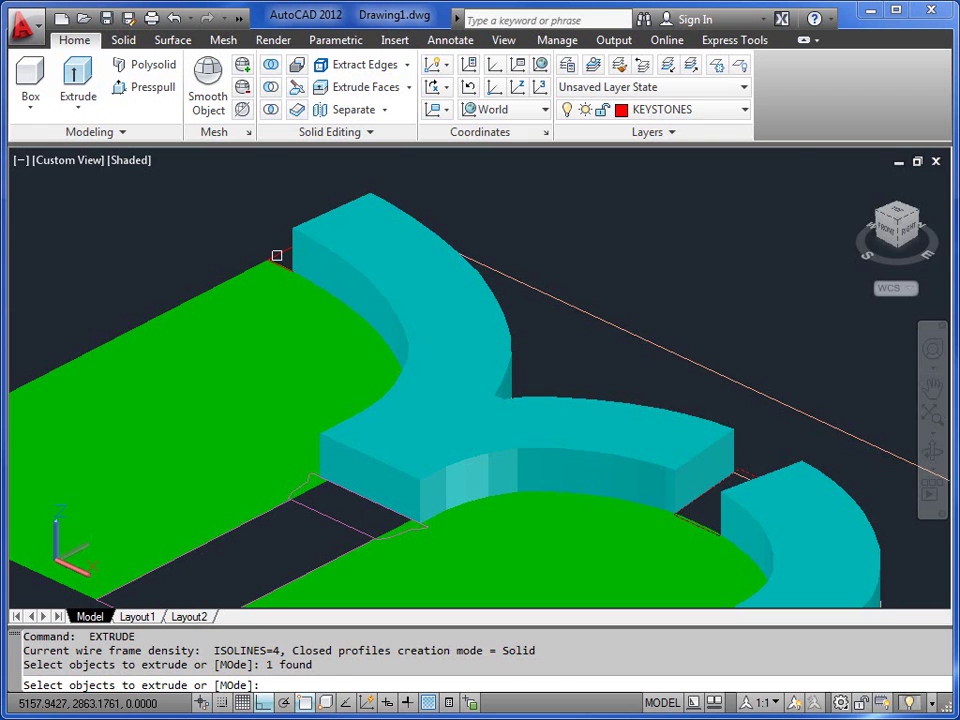
left_click(277, 255)
key("Return")
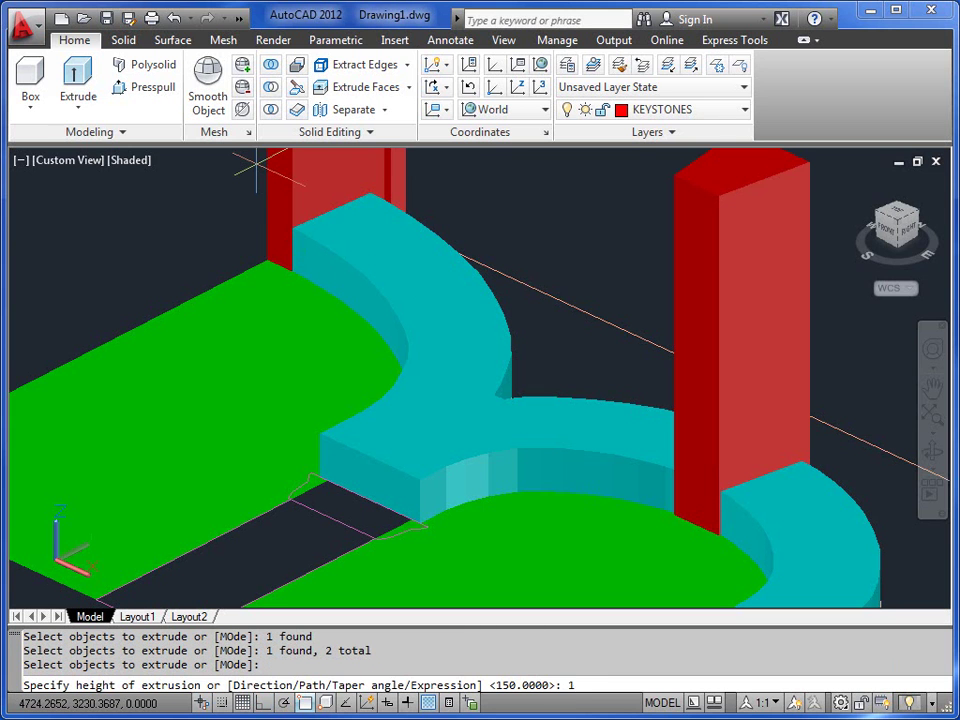
key("Return")
middle_click_drag(546, 299, 514, 257)
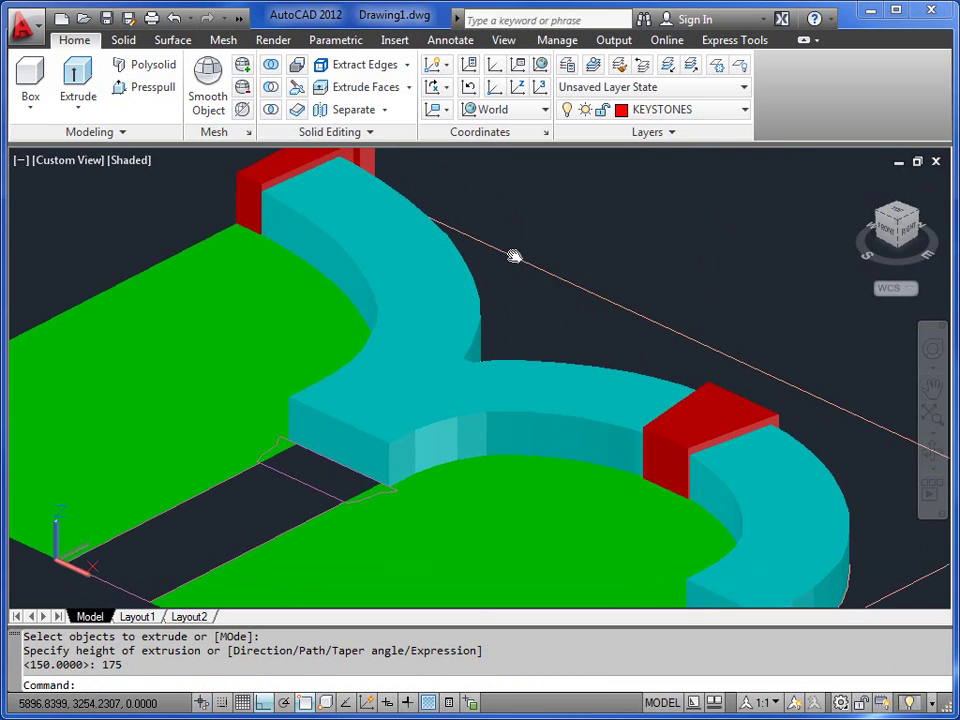
scroll(473, 395, "down", 3)
scroll(410, 455, "up", 2)
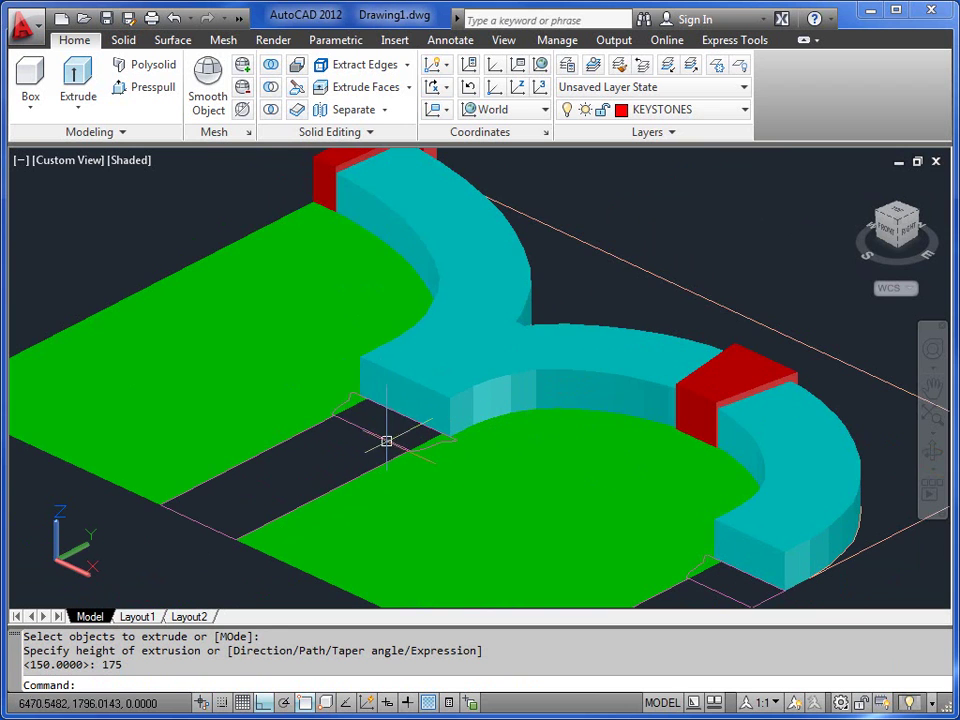
Step: Abandon a stray extrusion and make TILES current by picking the tile rectangle
key("Return")
left_click(344, 398)
key("Escape")
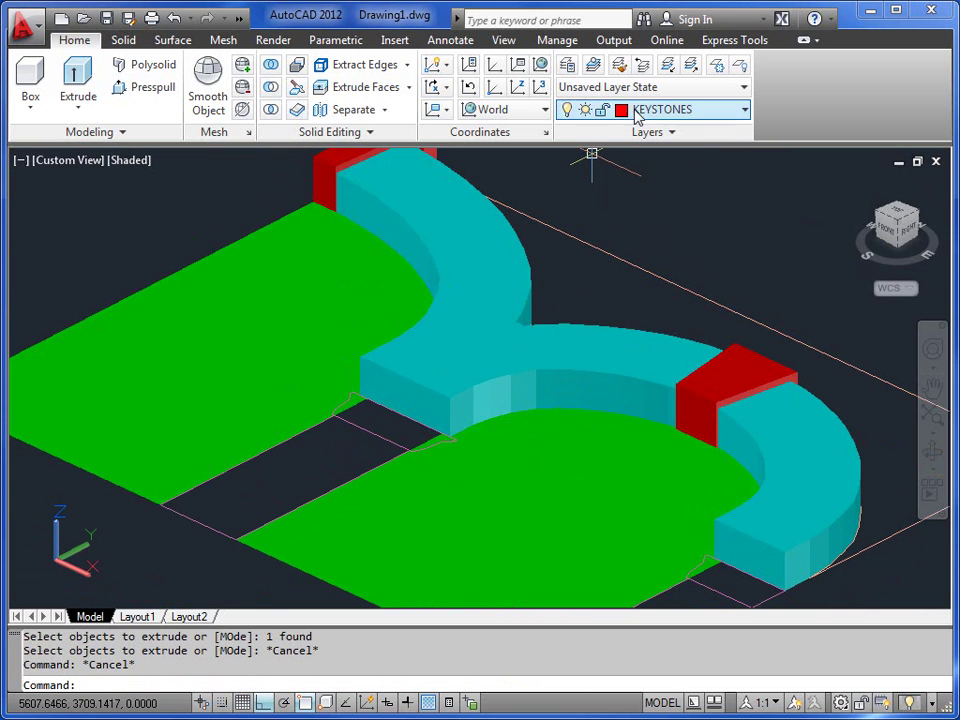
middle_click_drag(716, 247, 549, 285)
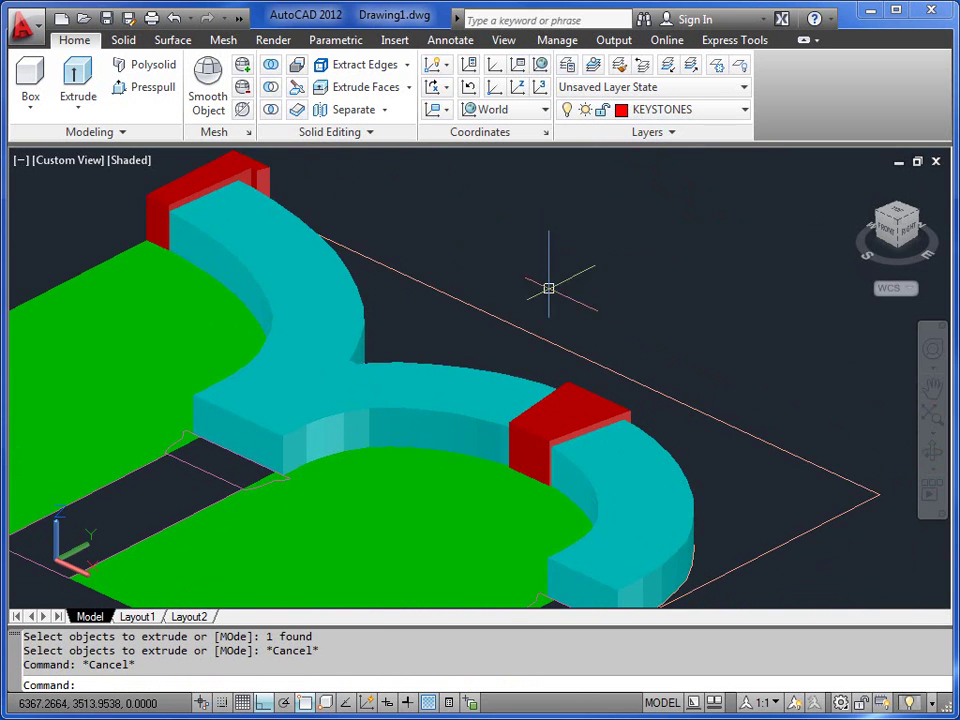
key("Escape")
key("Escape")
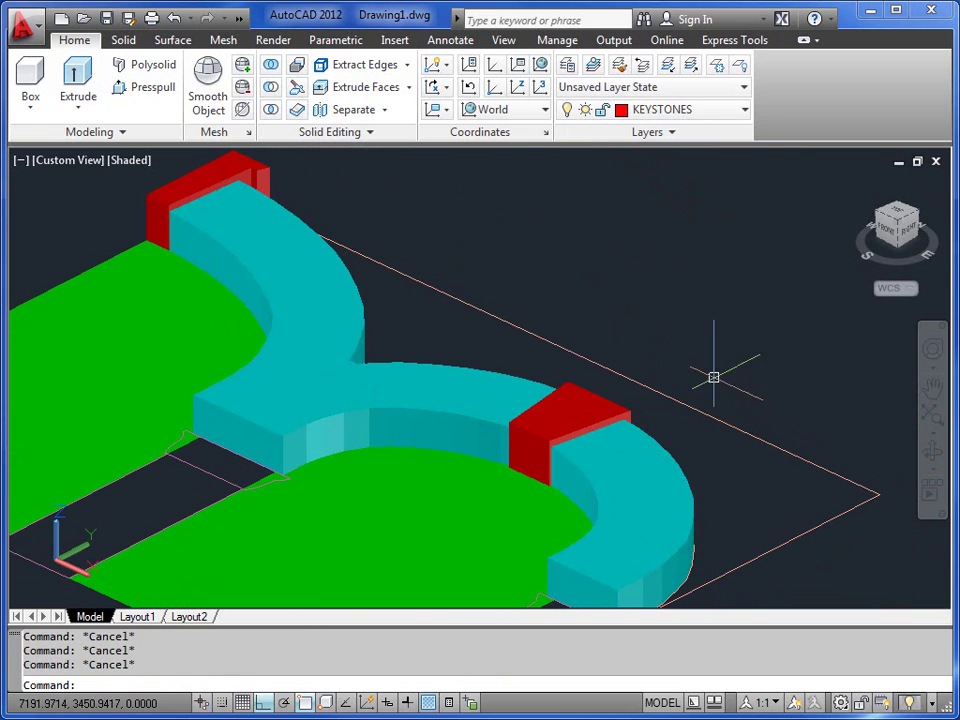
left_click(592, 65)
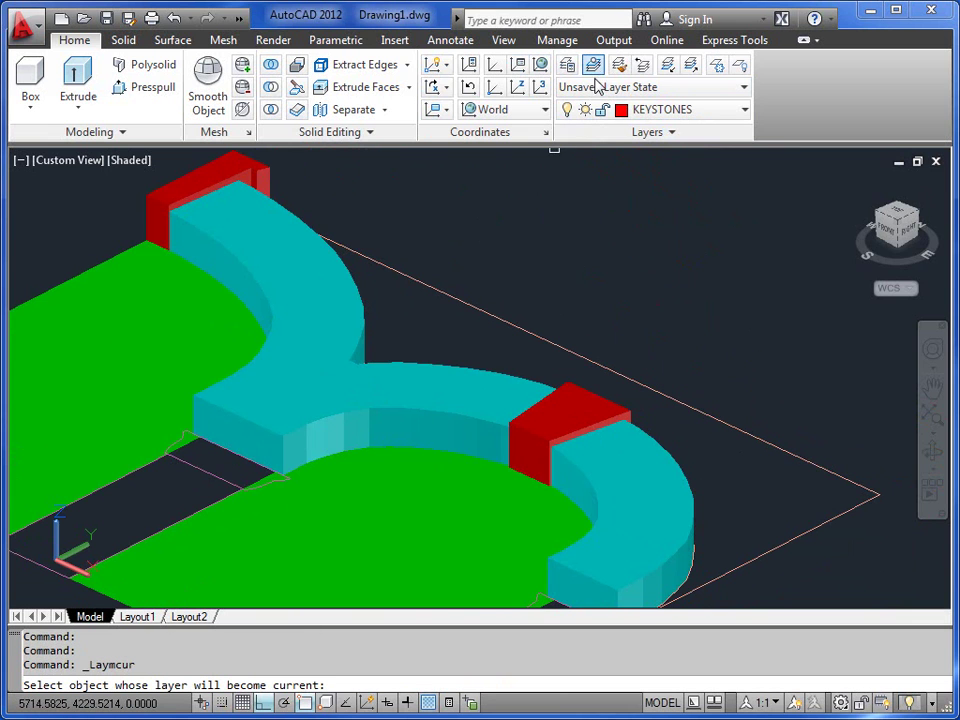
left_click(561, 347)
key("Escape")
key("Escape")
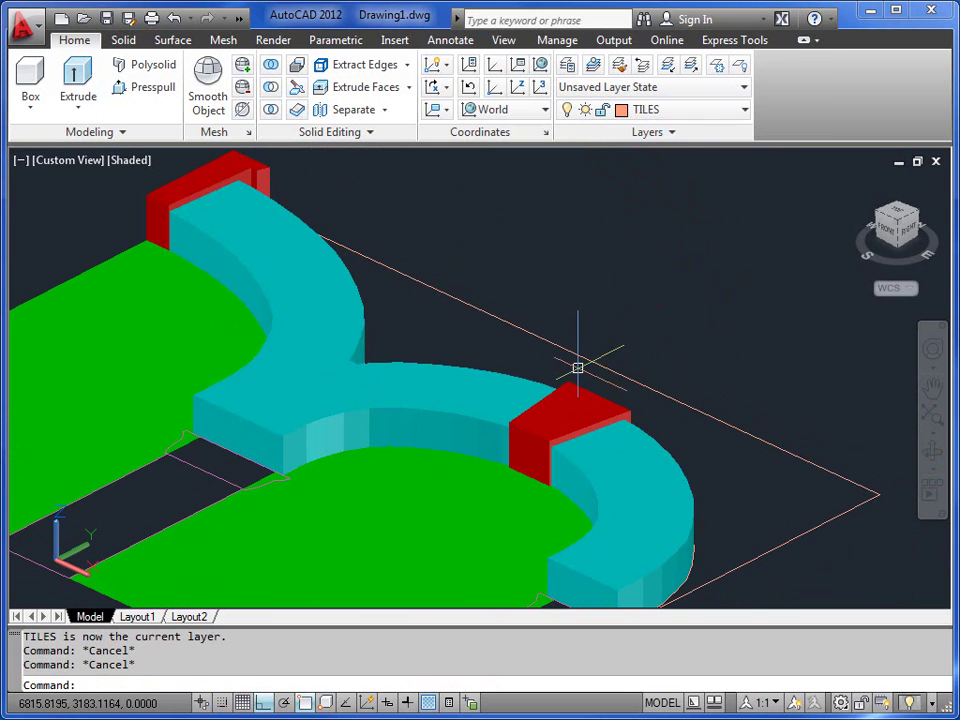
Step: Start moving the tile rectangle (M) from a picked base point
type("m")
key("Return")
left_click(596, 366)
key("Return")
left_click(797, 404)
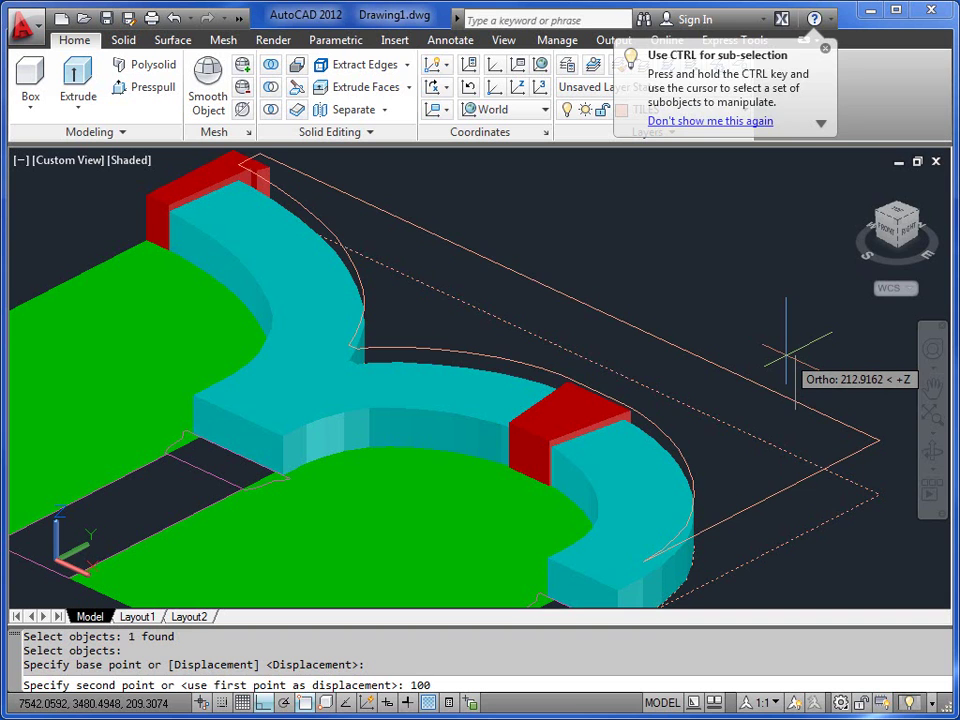
Step: Finish the move, lifting the tile rectangle 100 units
type("100")
key("Return")
key("Escape")
key("Escape")
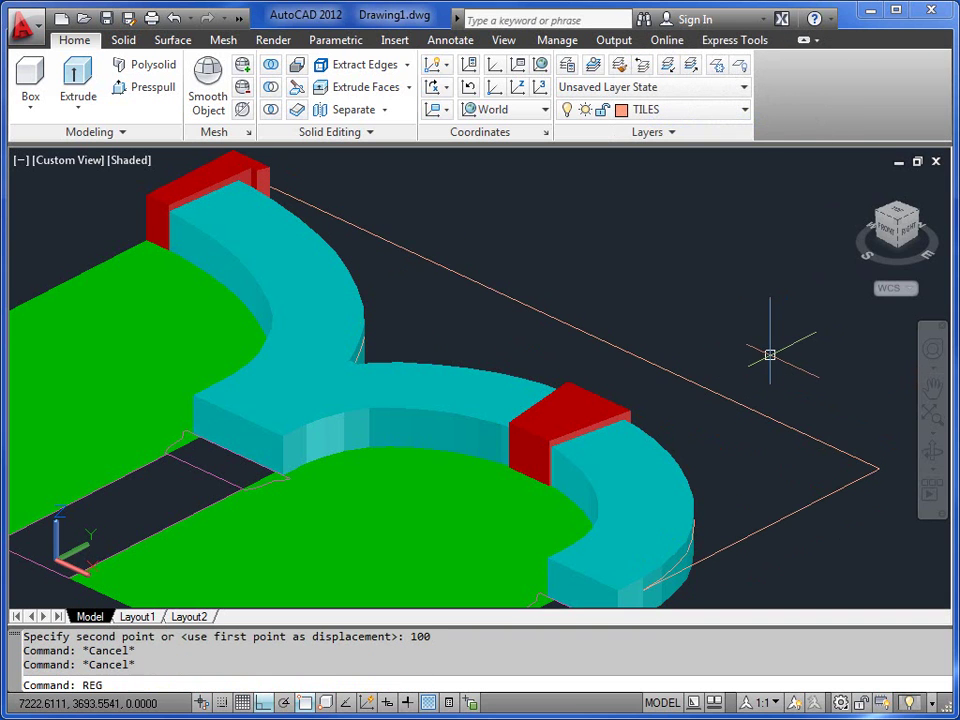
Step: Convert the tile rectangle into a region and orbit to view the arches frontally
type("REG")
key("Return")
left_click(688, 379)
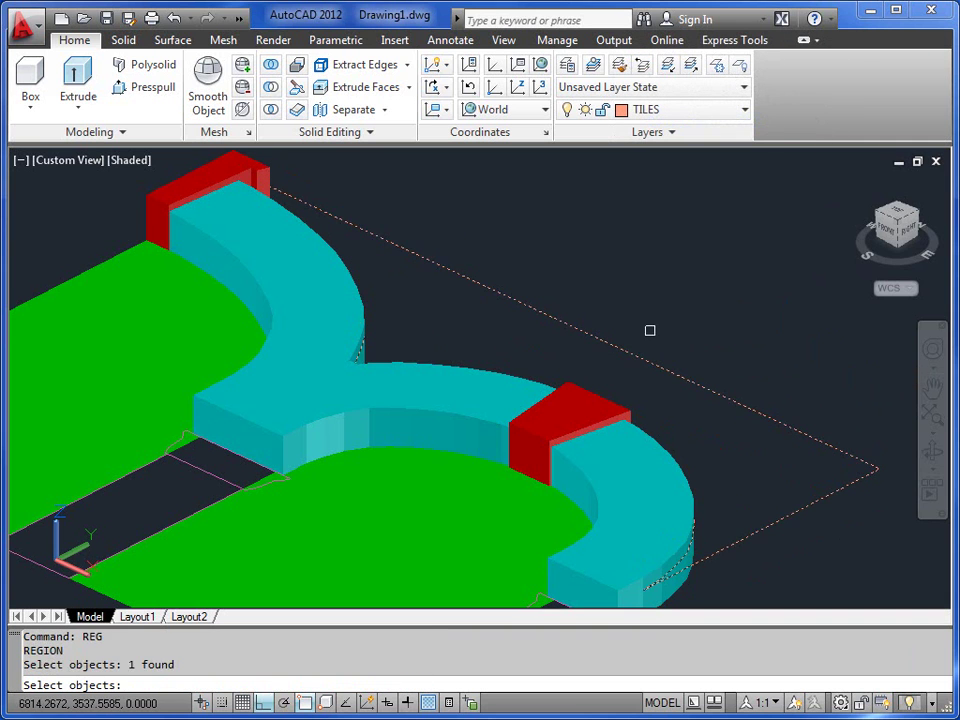
key("Return")
middle_click_drag(486, 397, 521, 332)
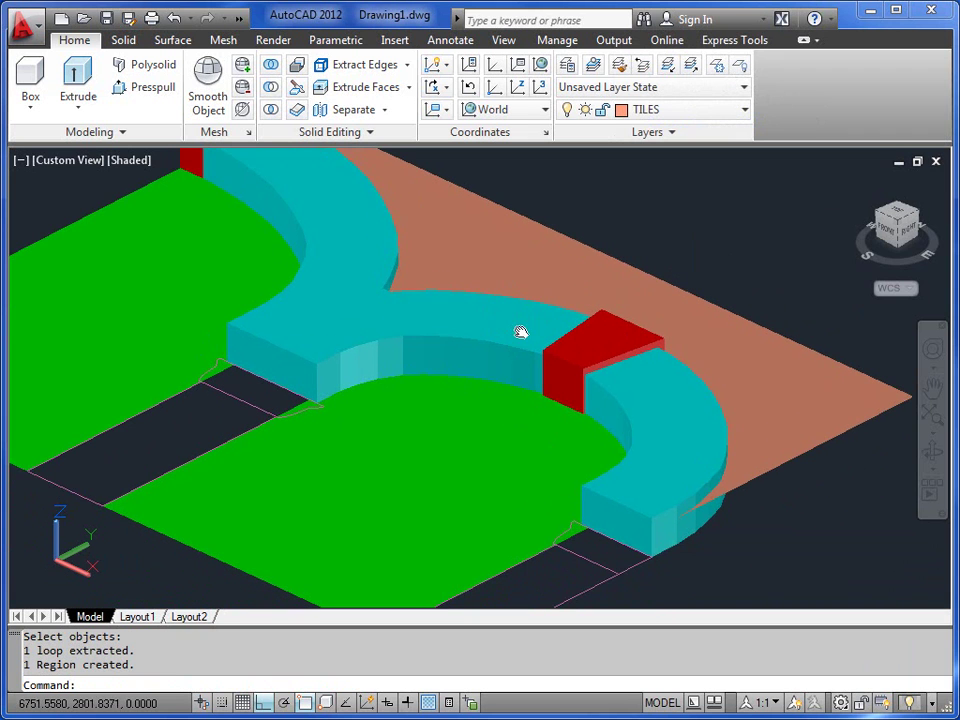
left_click(934, 450)
left_click_drag(753, 443, 526, 316)
right_click(526, 316)
left_click(557, 324)
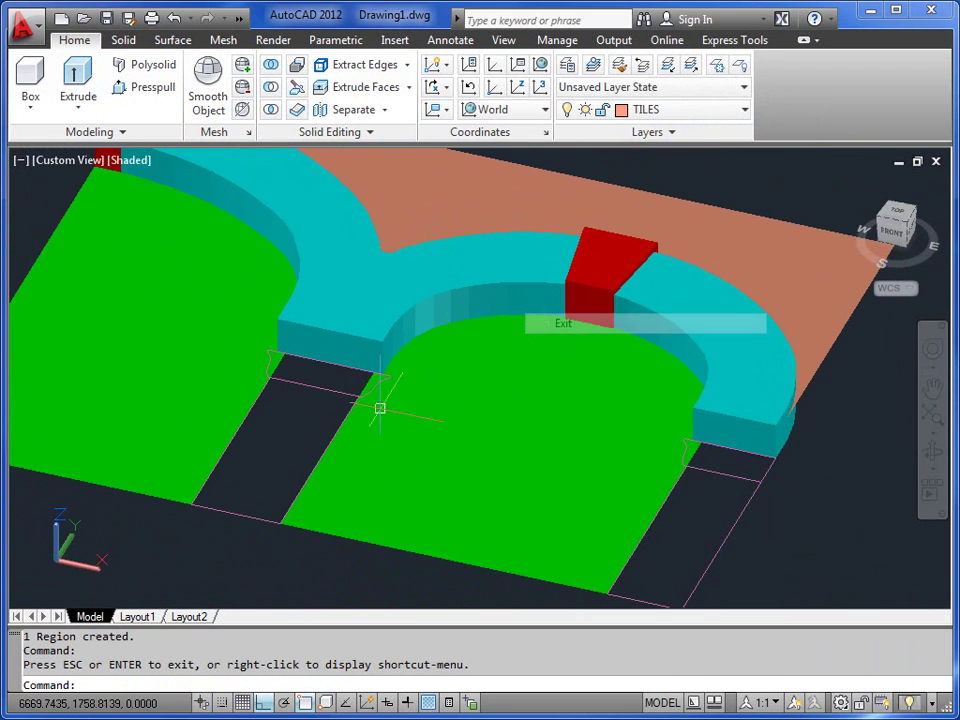
Step: Make PILLASTERS the current layer by picking a pillaster outline
left_click(592, 65)
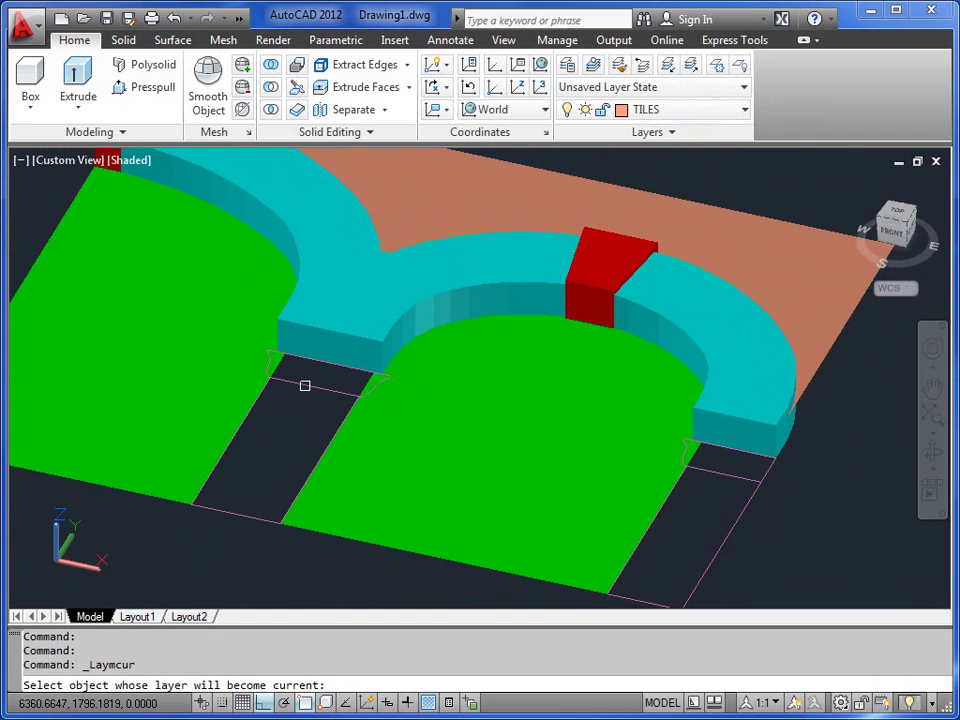
left_click(305, 385)
key("Escape")
key("Escape")
Step: Extrude the left and right pillaster profiles 210 units into purple blocks
type("EX")
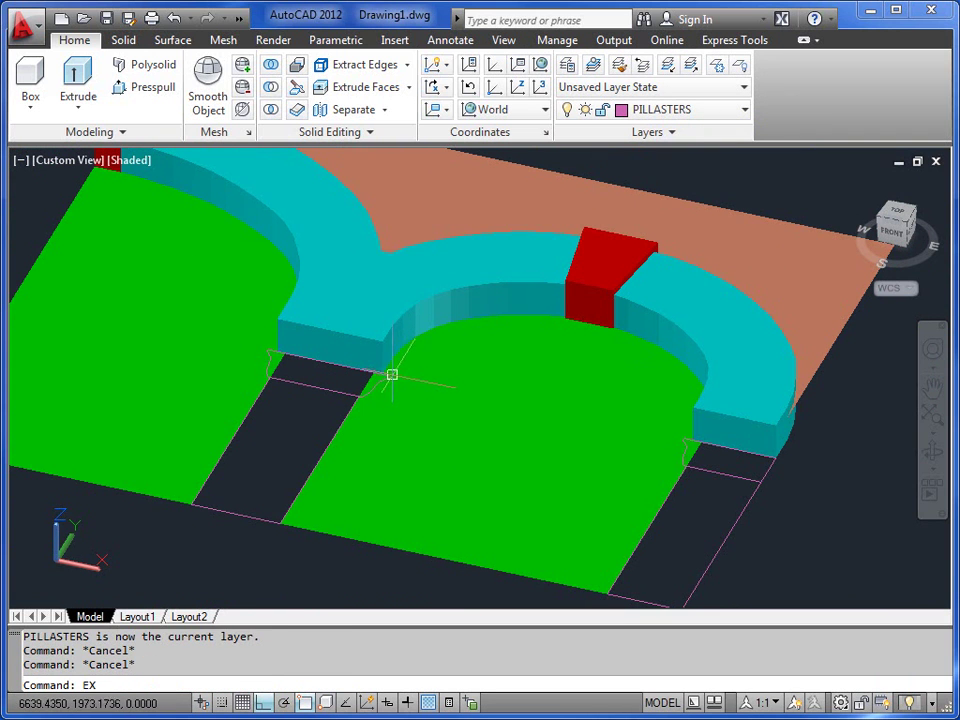
type("T")
key("Return")
left_click(311, 388)
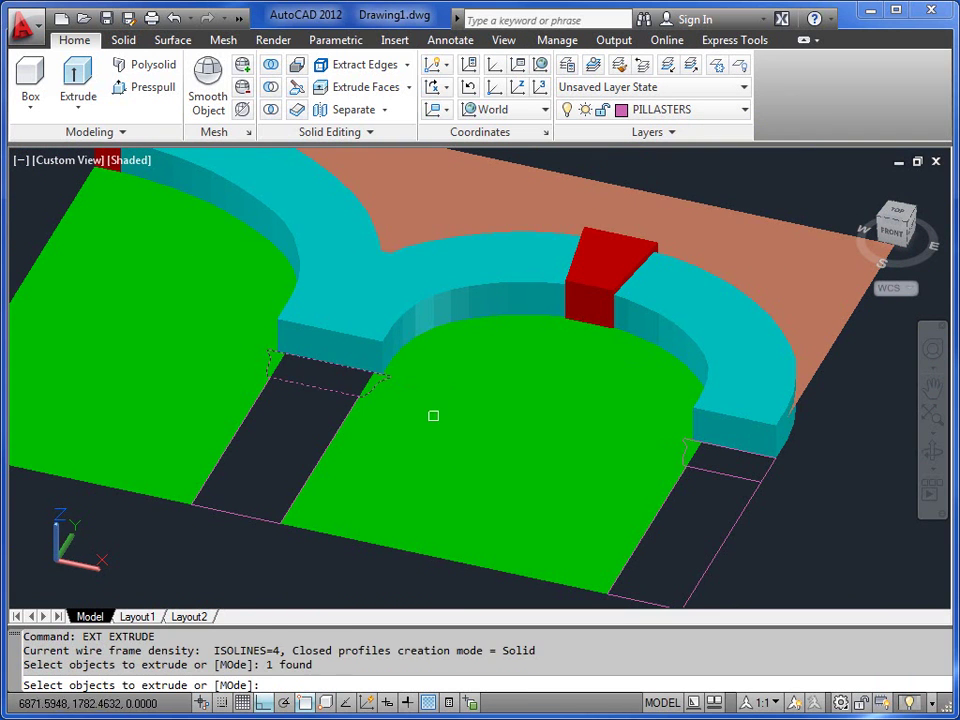
left_click(681, 451)
key("Escape")
key("Return")
left_click(709, 471)
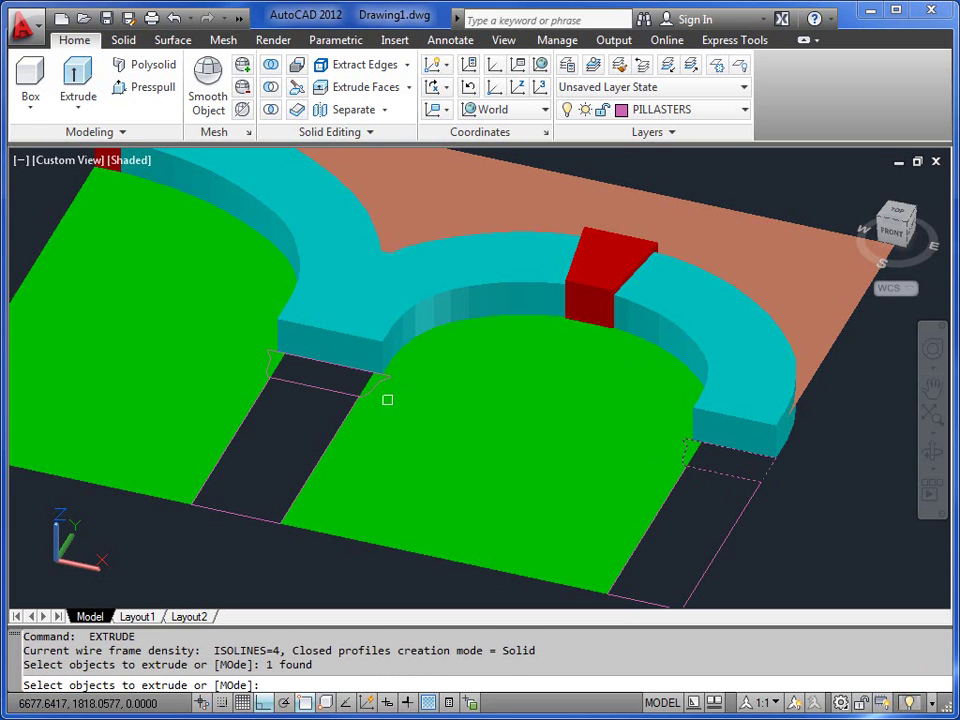
left_click(317, 384)
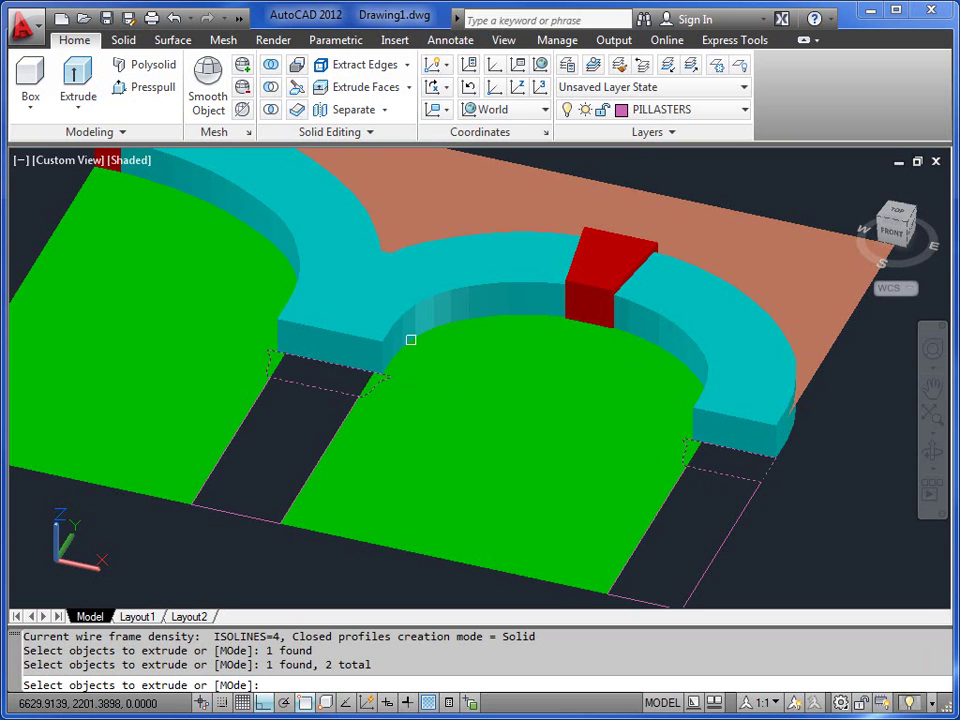
key("Return")
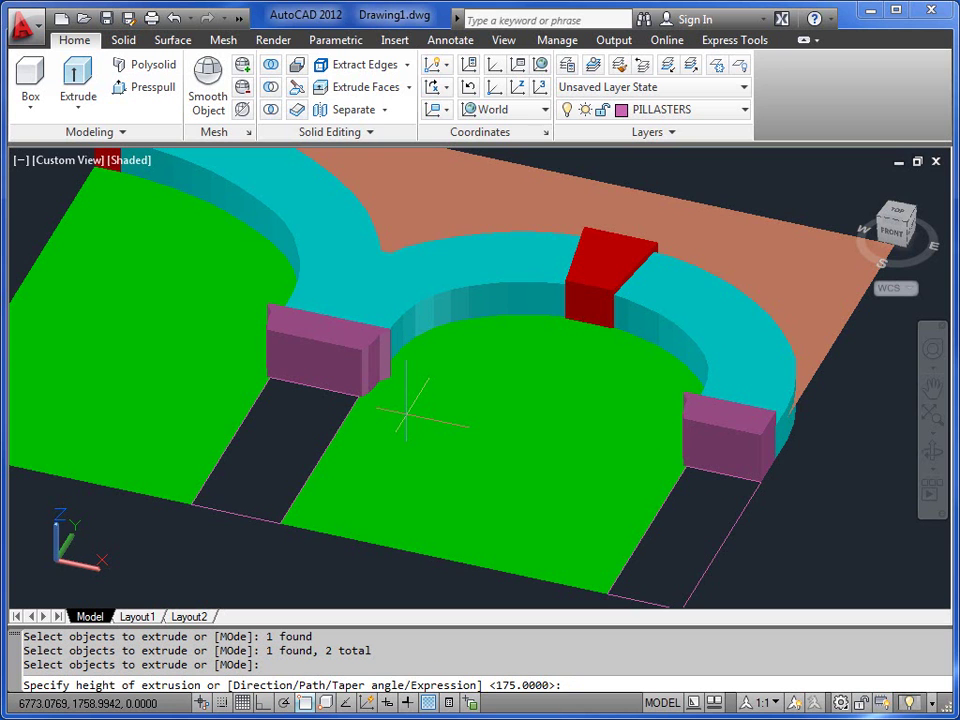
key("Return")
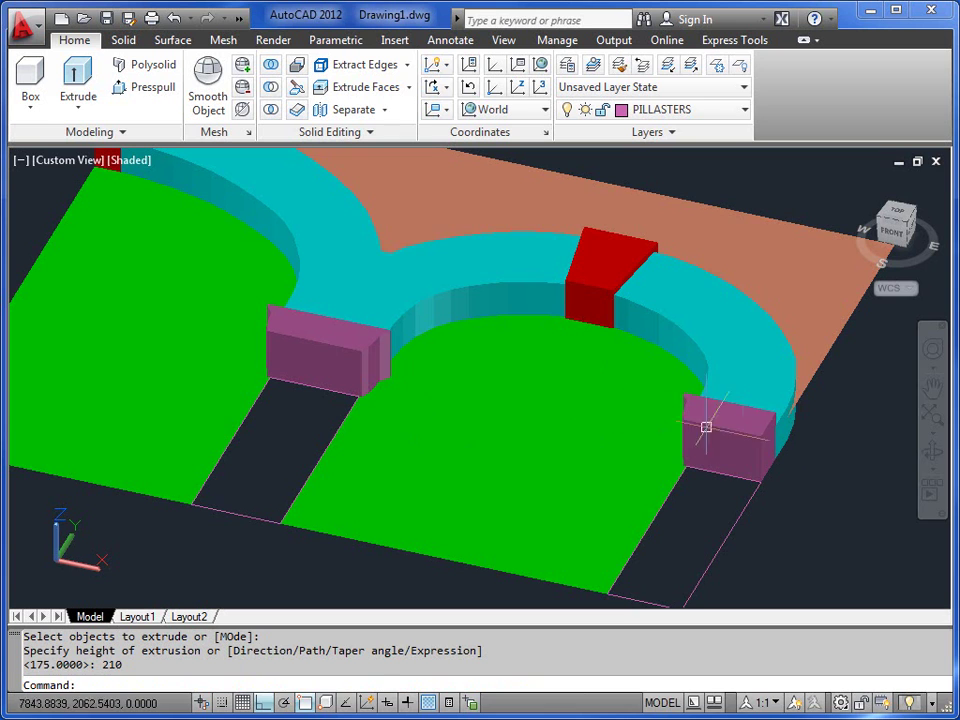
left_click(930, 456)
Step: Extrude the left and right floor rectangles 125 units
left_click_drag(351, 444, 407, 431)
right_click(407, 428)
left_click(445, 434)
middle_click_drag(491, 486, 431, 396)
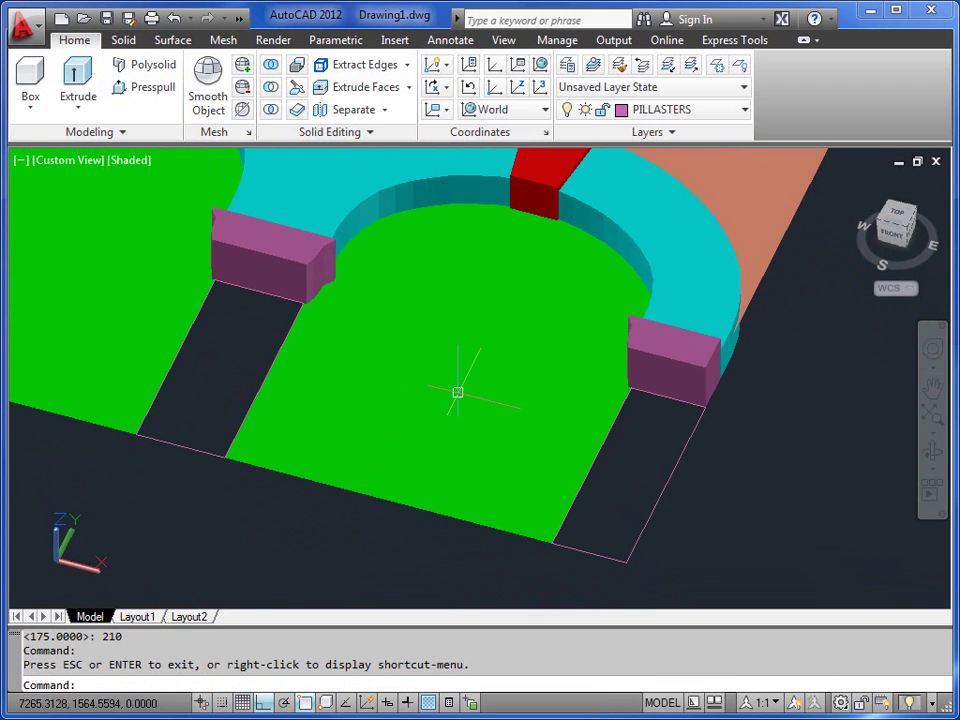
type("EXT")
key("Return")
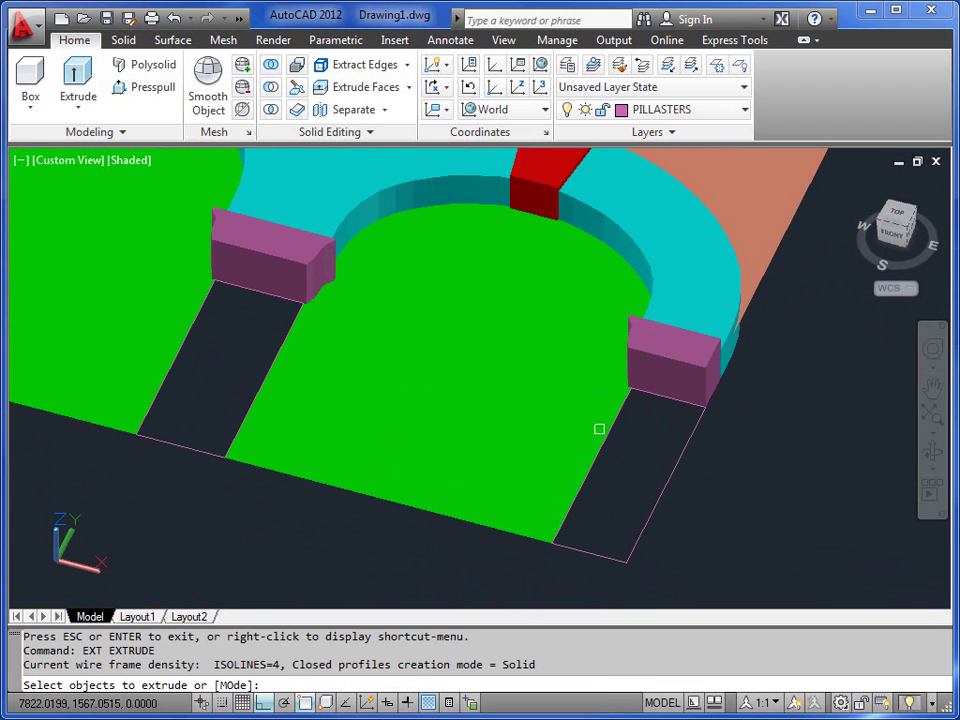
left_click(606, 558)
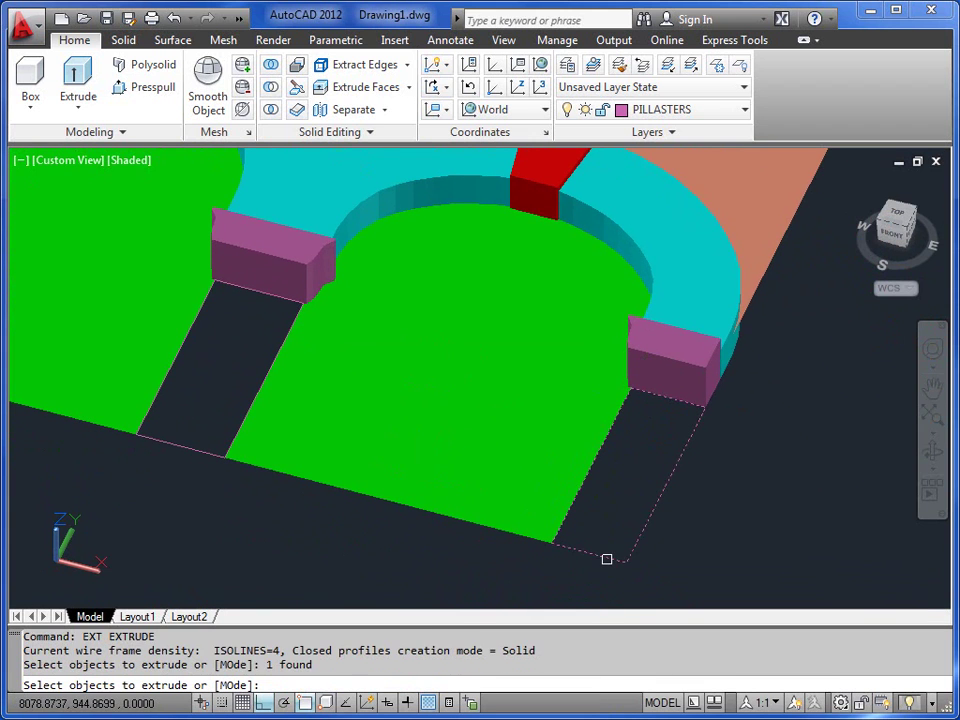
left_click(163, 440)
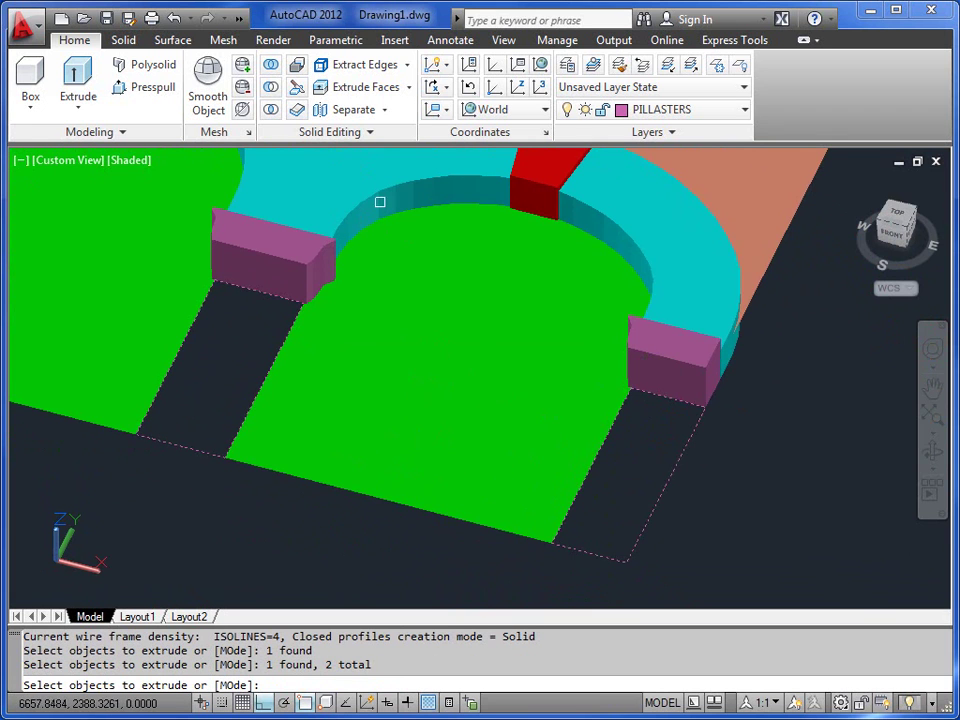
key("Return")
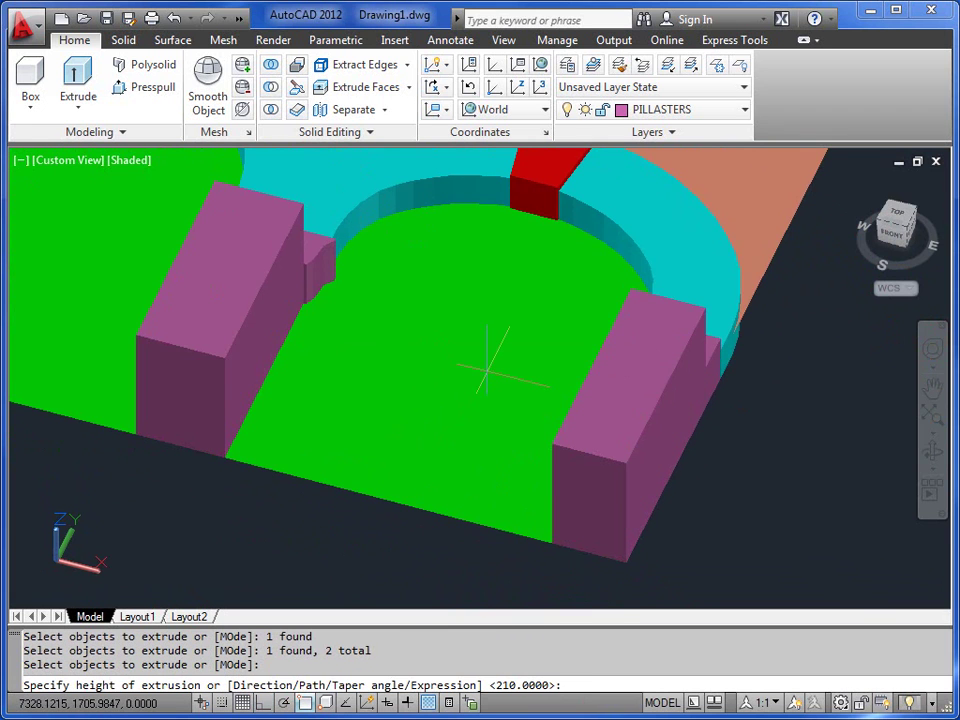
key("Return")
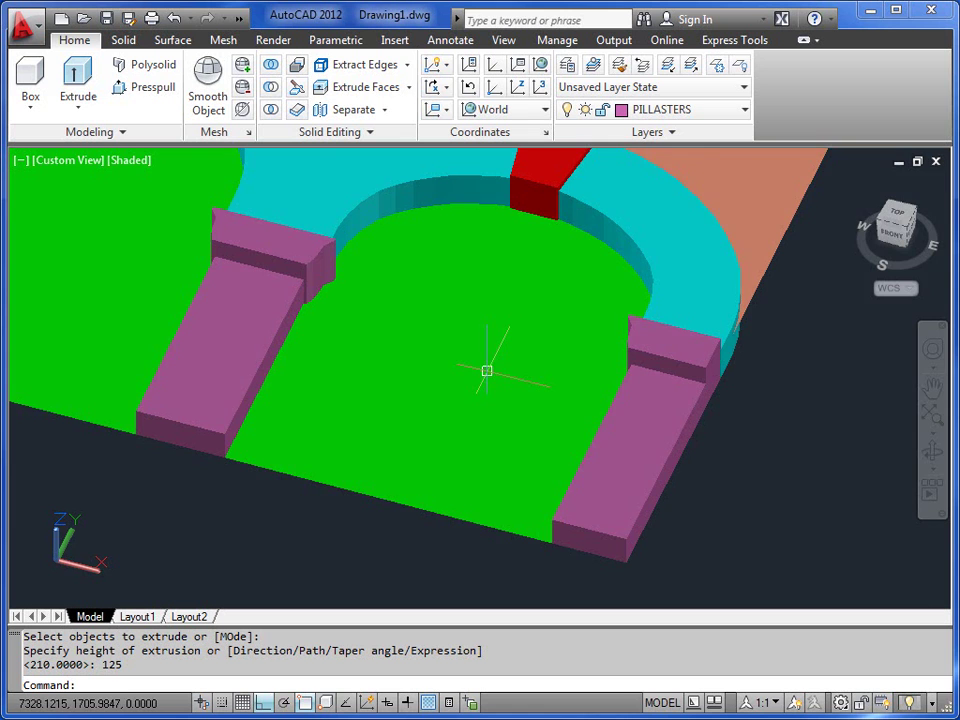
Step: Undo the 125-unit extrusion back to the flat pillaster outlines
scroll(234, 264, "up", 5)
scroll(354, 283, "down", 4)
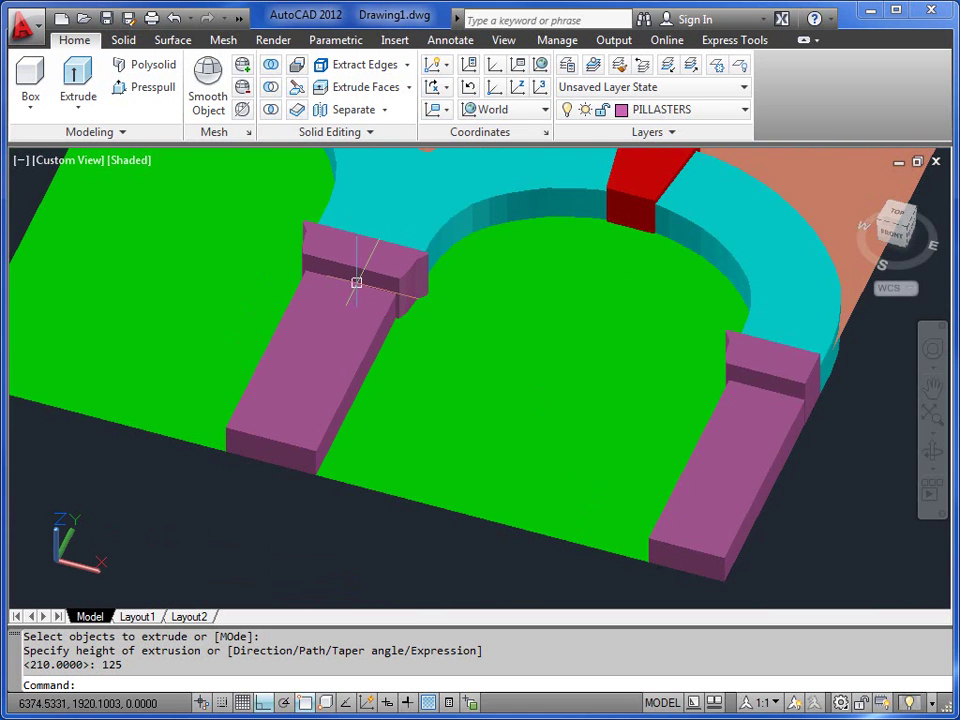
left_click(514, 396)
key("Escape")
key("Escape")
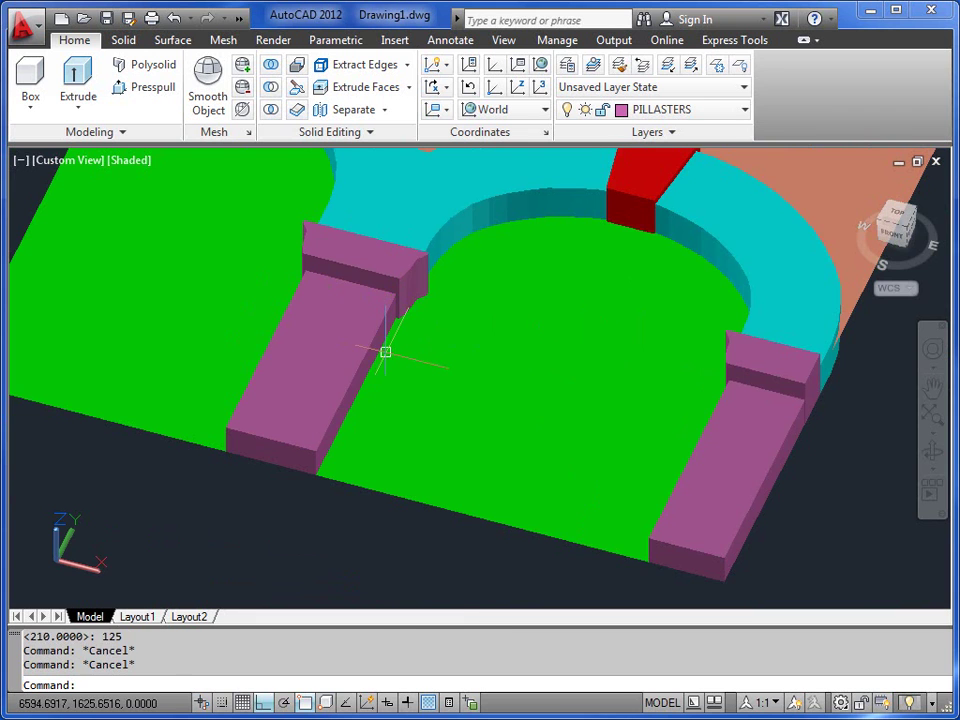
key("ctrl+z")
key("ctrl+z")
Step: Extrude both pillaster outlines to 150 and orbit to inspect them
type("E")
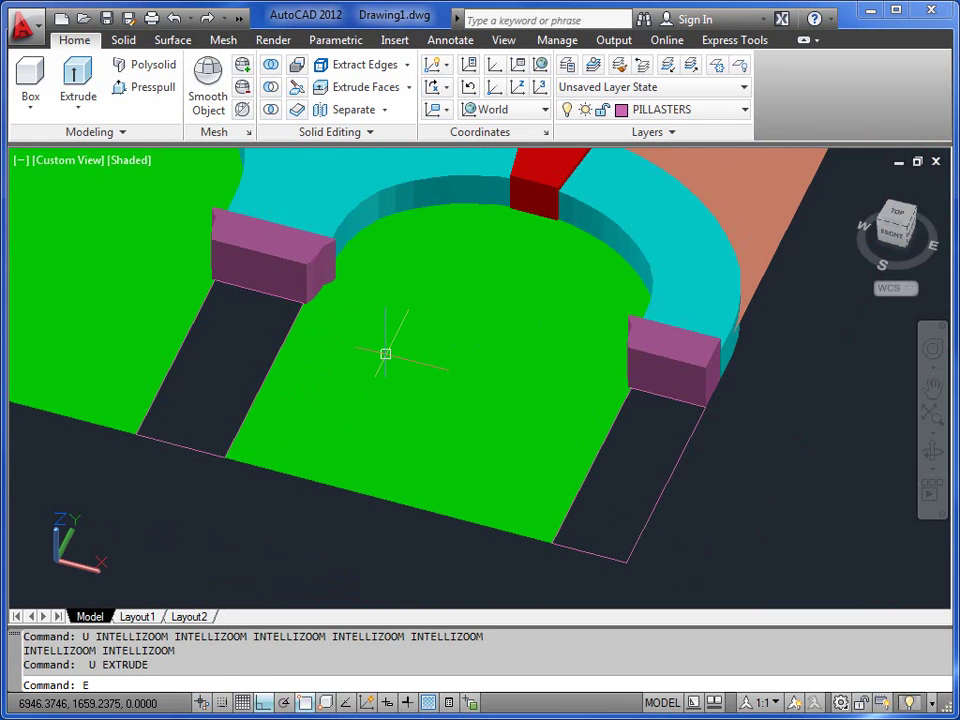
type("XT")
key("Return")
left_click(204, 452)
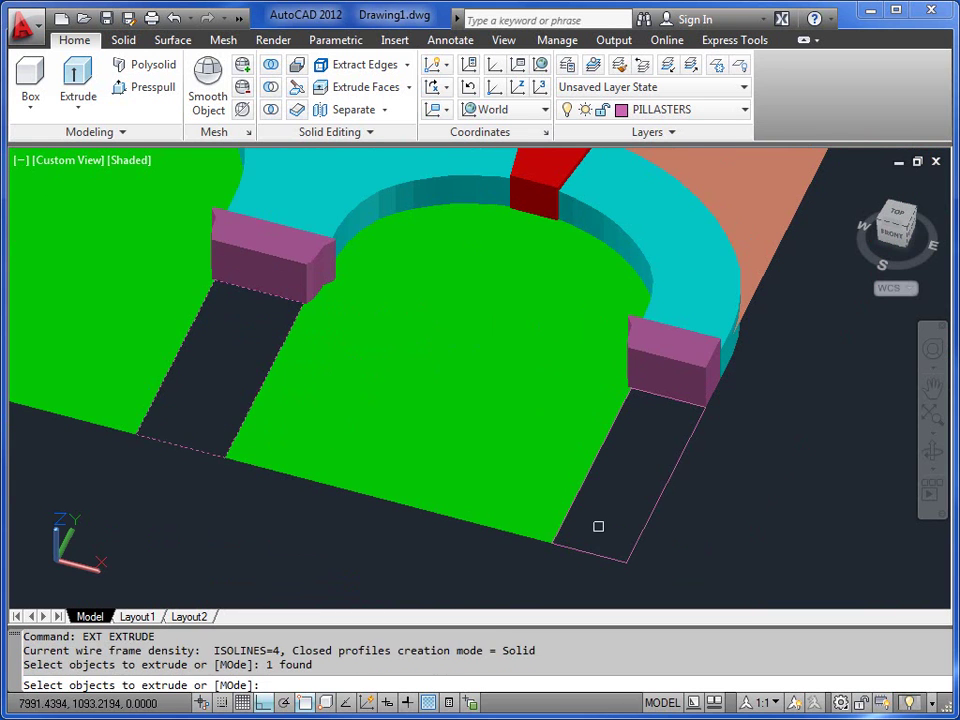
left_click(600, 555)
key("Return")
type("1")
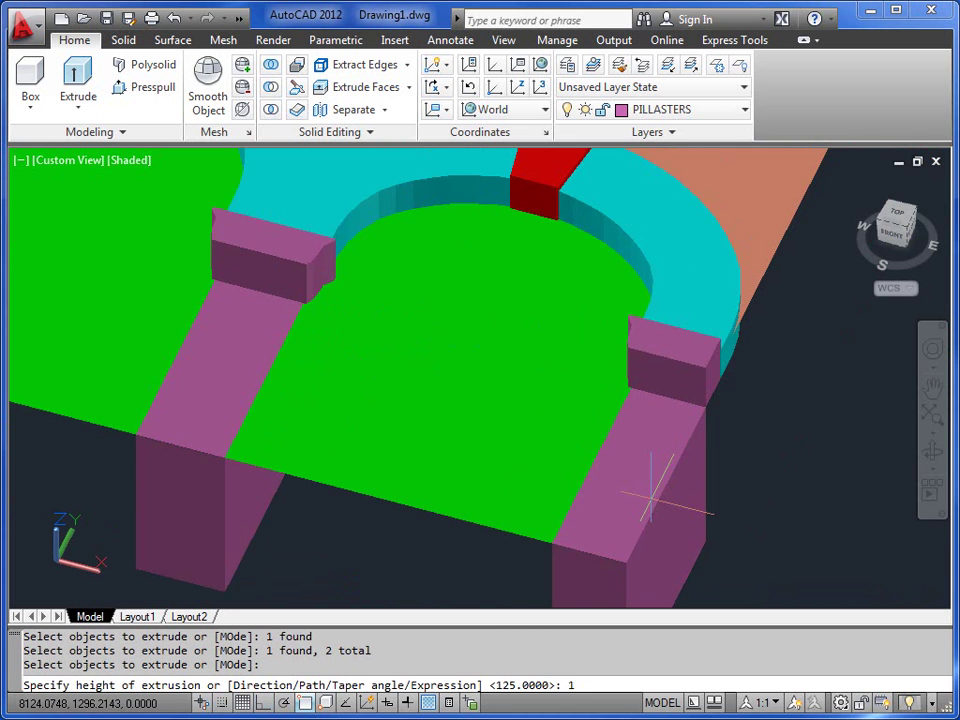
key("Return")
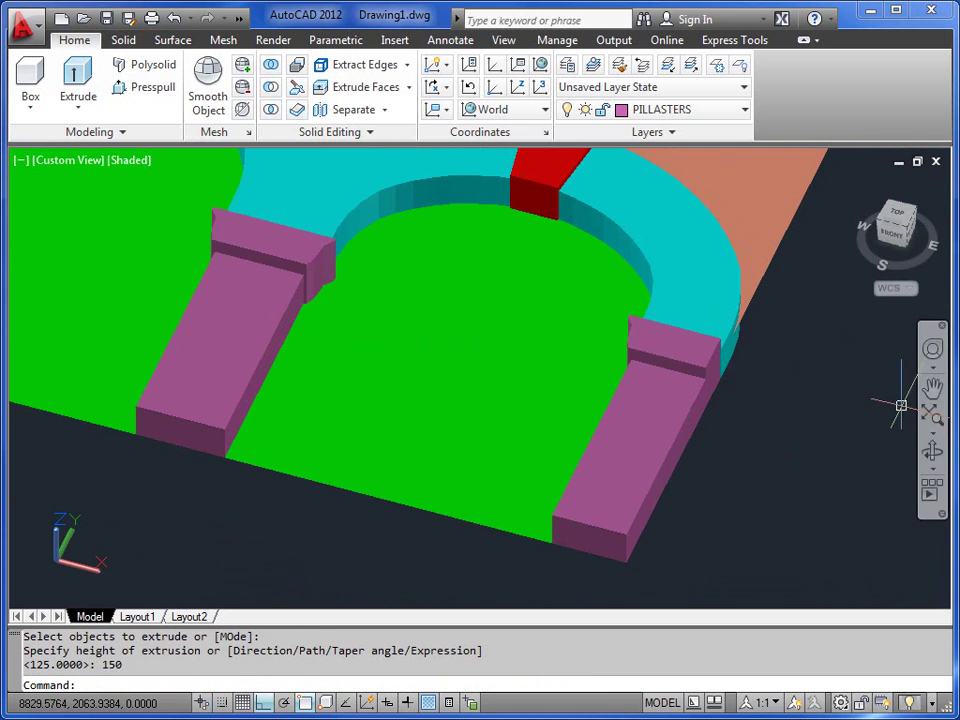
left_click(931, 455)
left_click_drag(446, 321, 495, 399)
Step: Leave Orbit and switch on the MAPPER layer to reveal the yellow slab
right_click(534, 430)
left_click(536, 436)
left_click(932, 450)
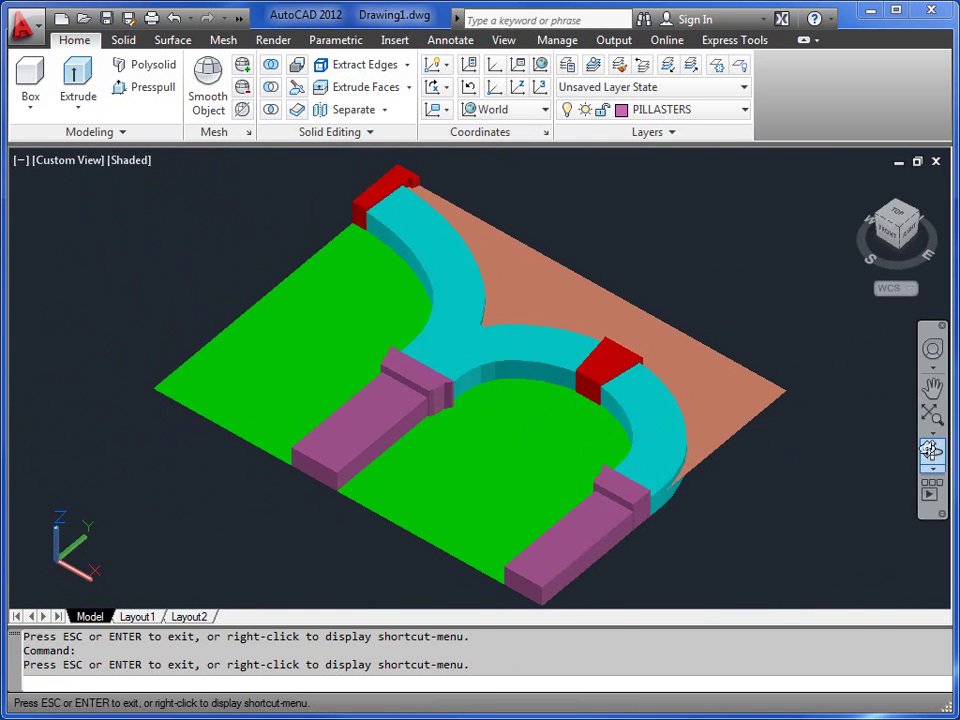
right_click(403, 368)
left_click(405, 351)
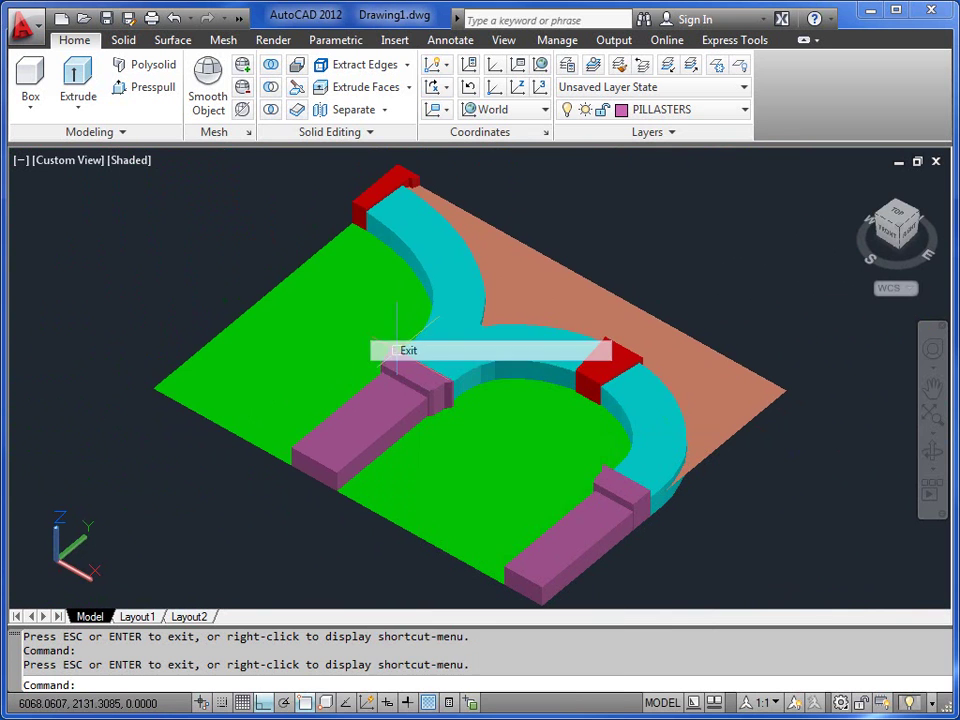
left_click(715, 116)
left_click(569, 177)
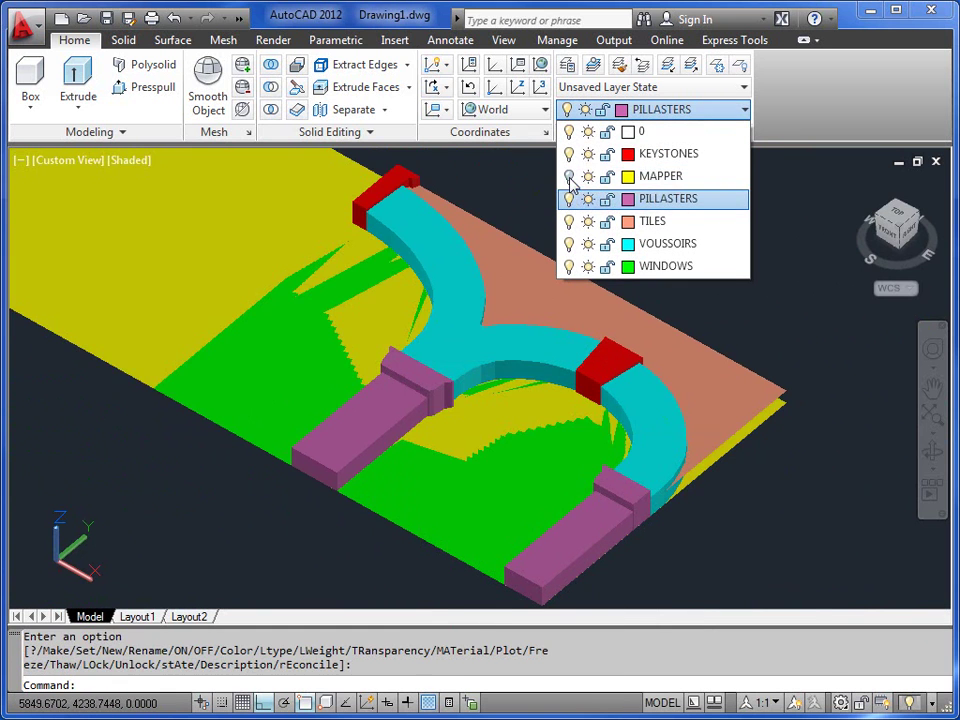
left_click(506, 366)
Step: Zoom out and set the UCS to the Right preset
scroll(617, 349, "down", 5)
key("Escape")
key("Escape")
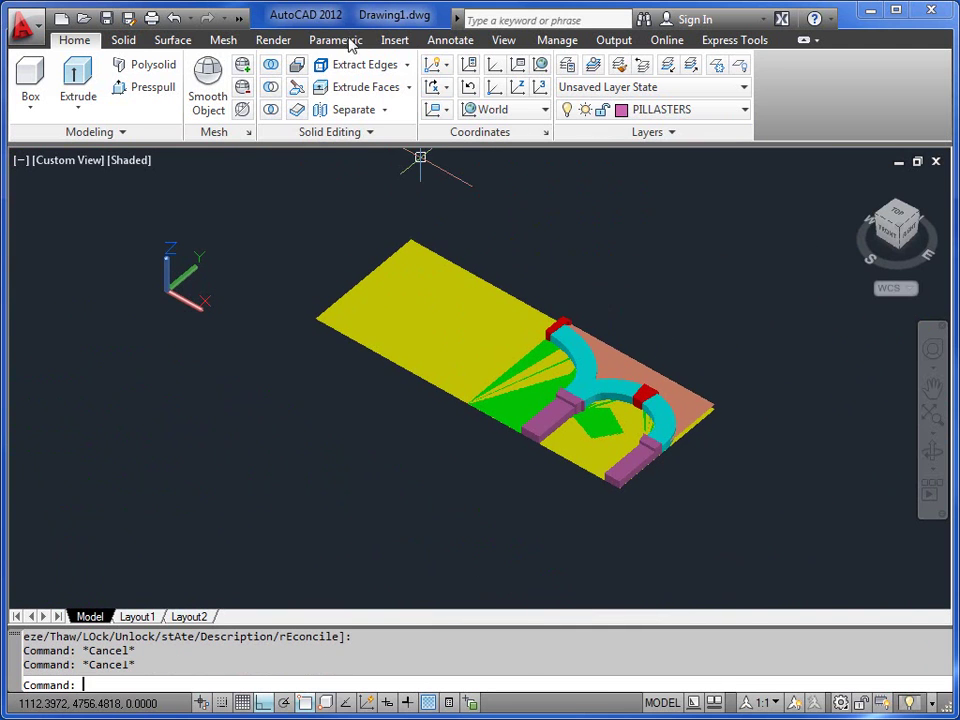
left_click(532, 113)
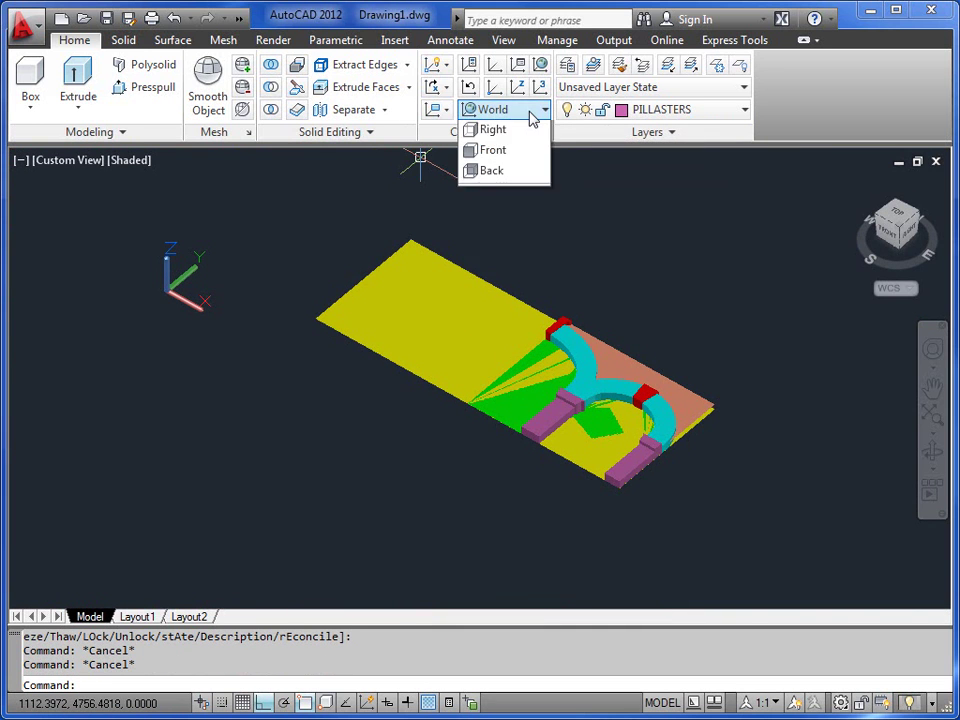
left_click(495, 219)
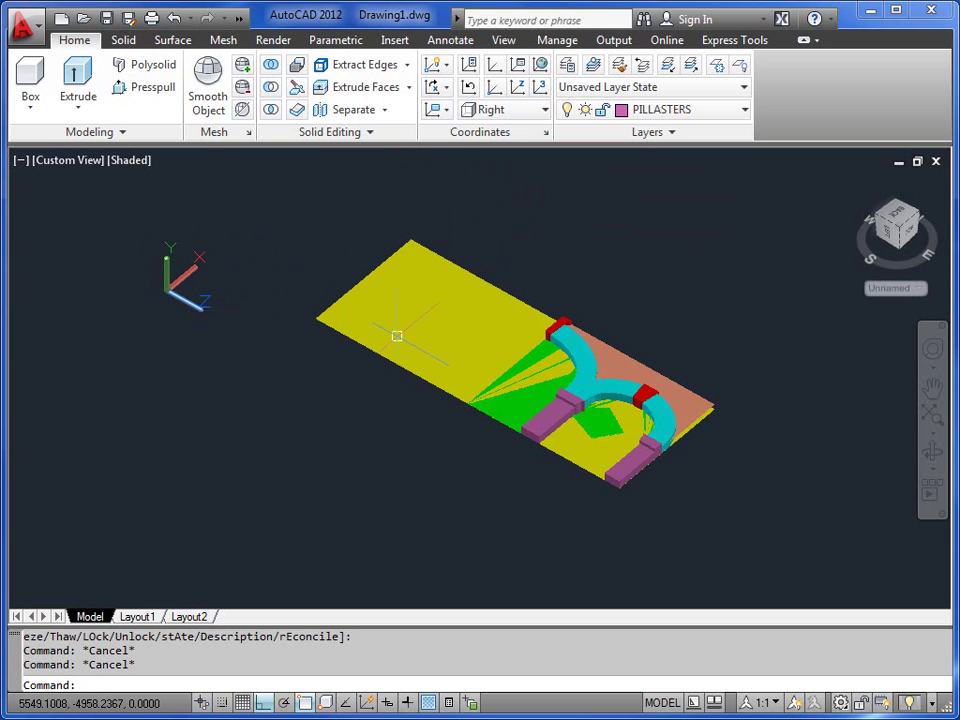
Step: Rotate all 12 objects 90° about the slab corner, then restore the World UCS
type("RO")
key("Return")
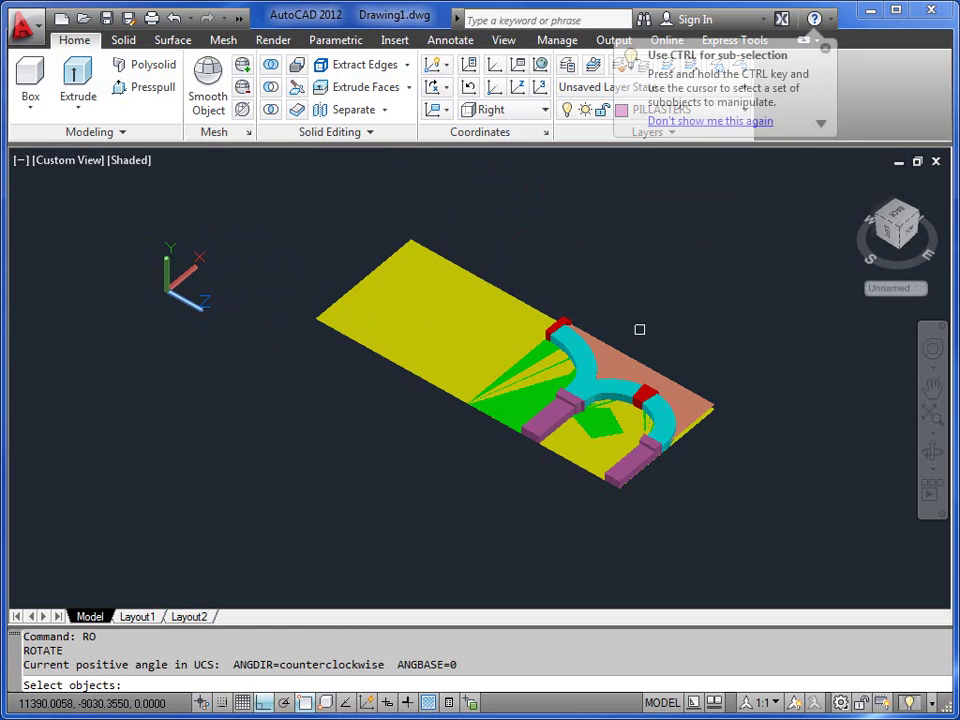
left_click(755, 212)
left_click(271, 535)
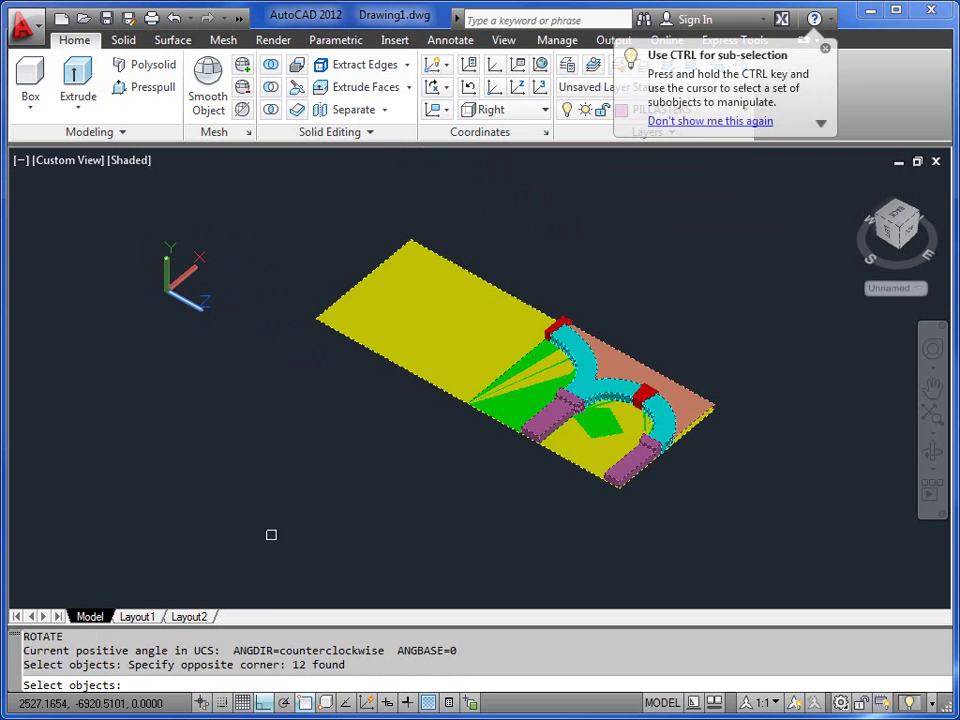
key("Return")
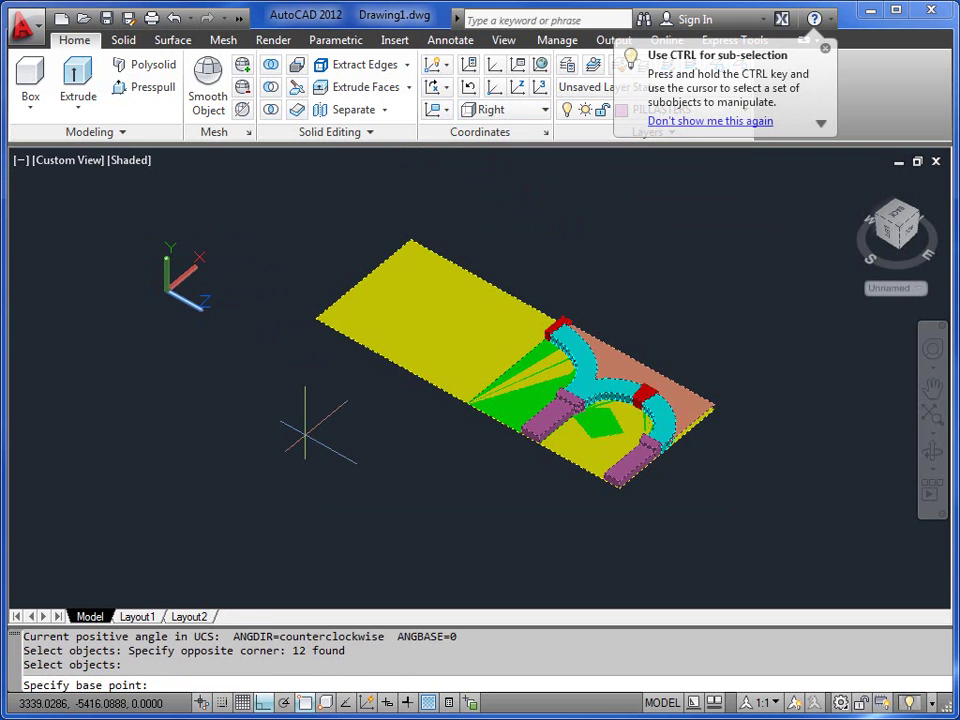
left_click(315, 318)
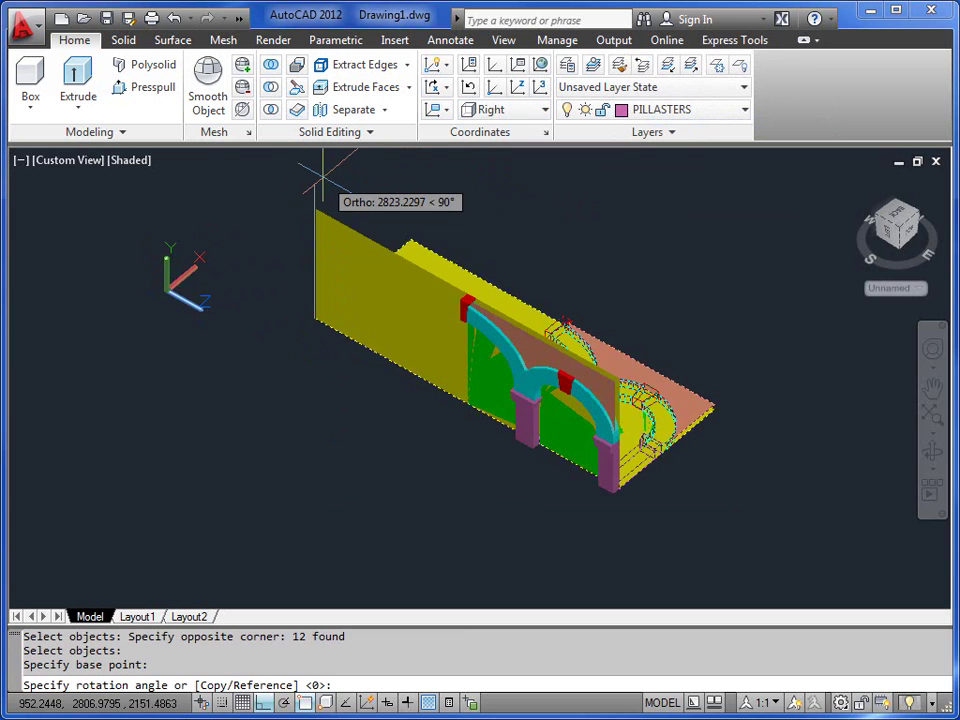
left_click(322, 180)
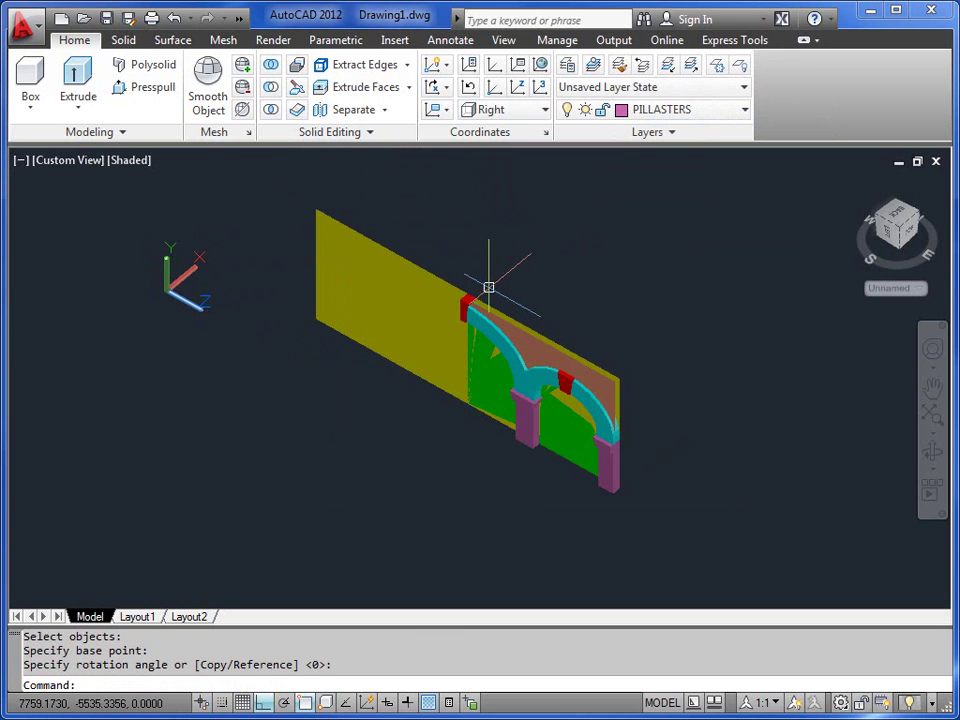
left_click(495, 109)
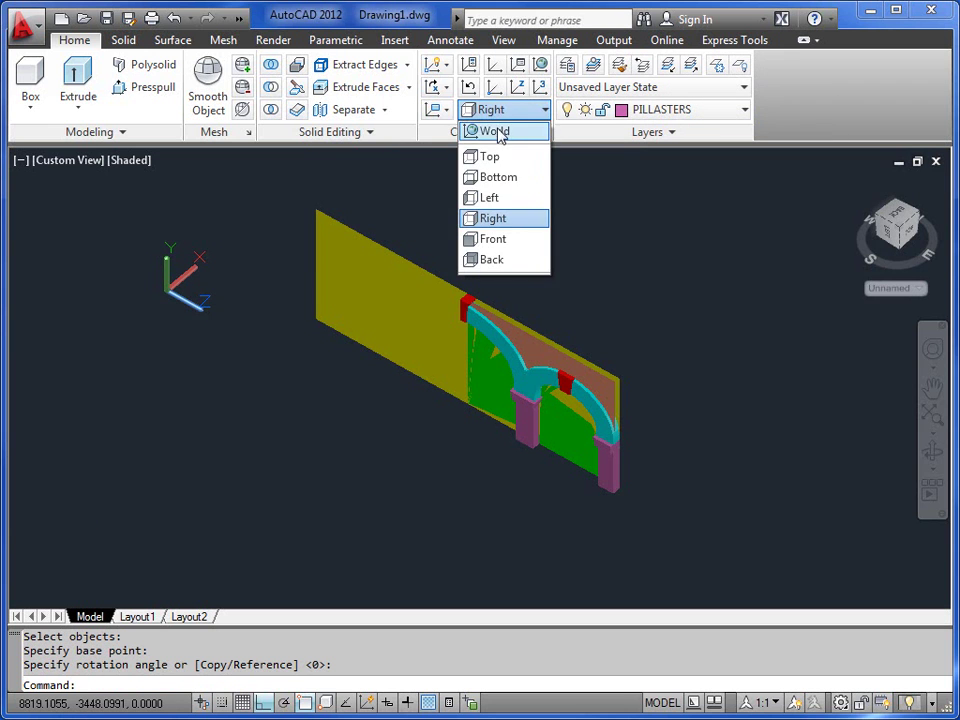
left_click(497, 132)
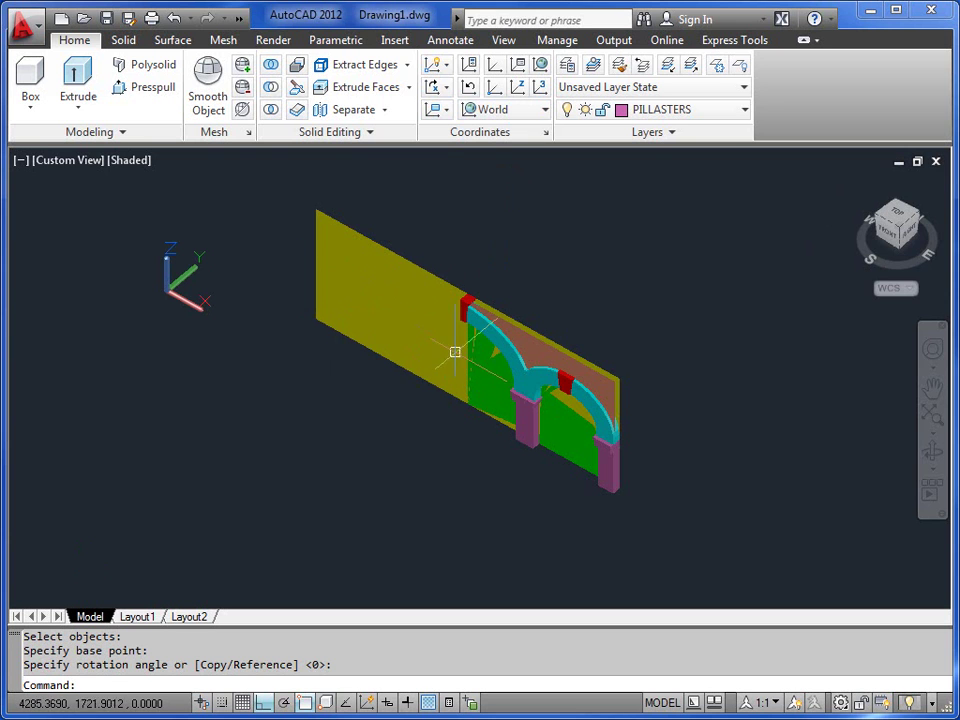
Step: Mirror the 11 arch objects about a vertical line at the wall end, keeping originals
type("I")
key("Return")
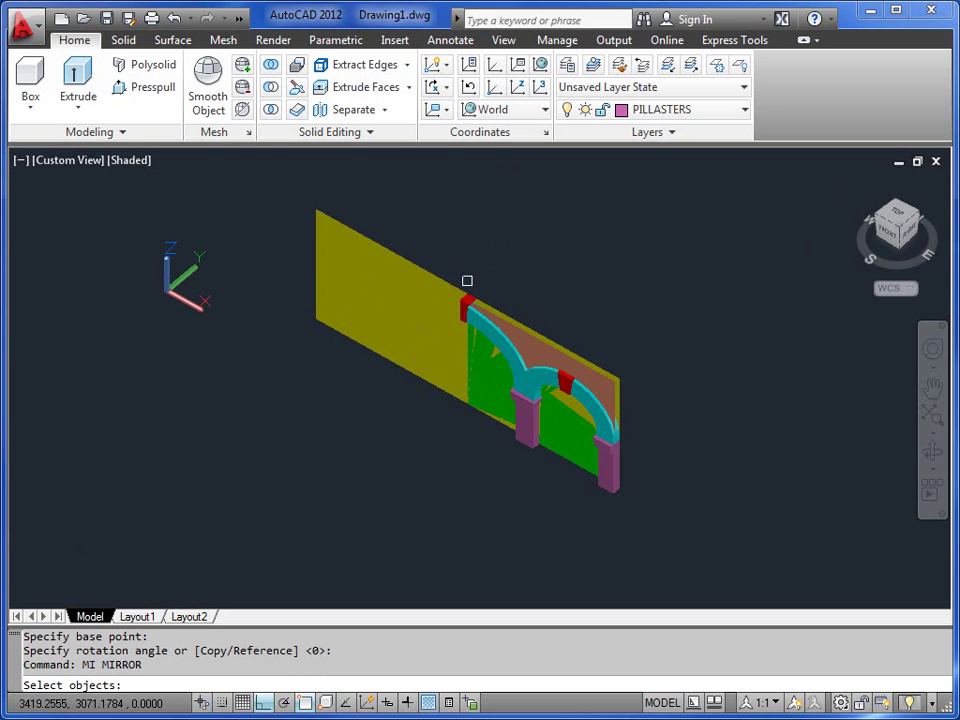
left_click(439, 246)
left_click(682, 517)
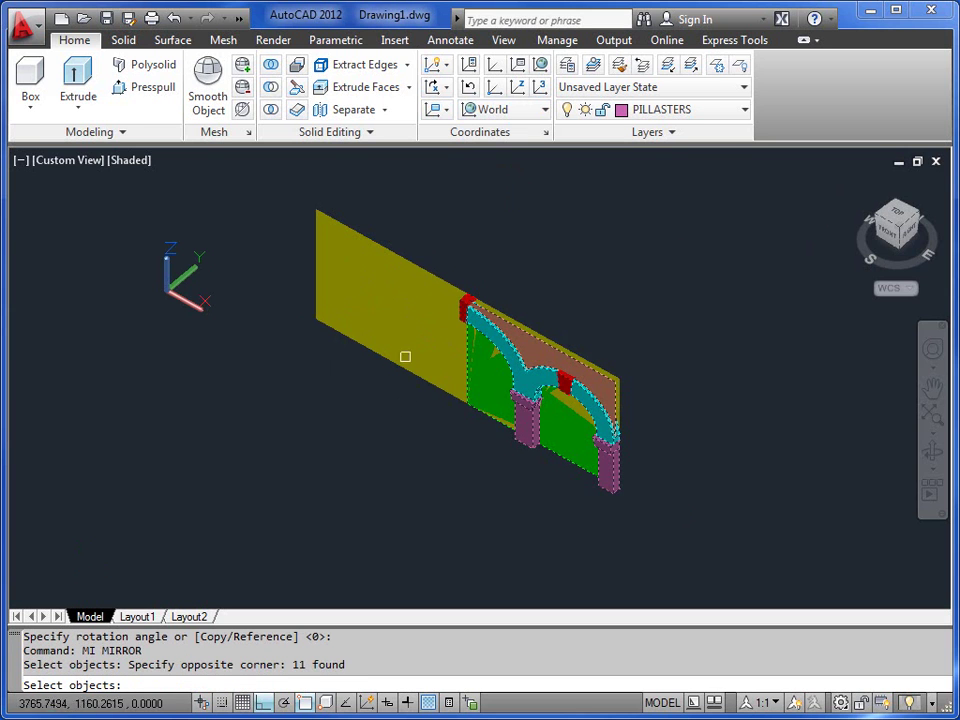
key("Return")
left_click(467, 400)
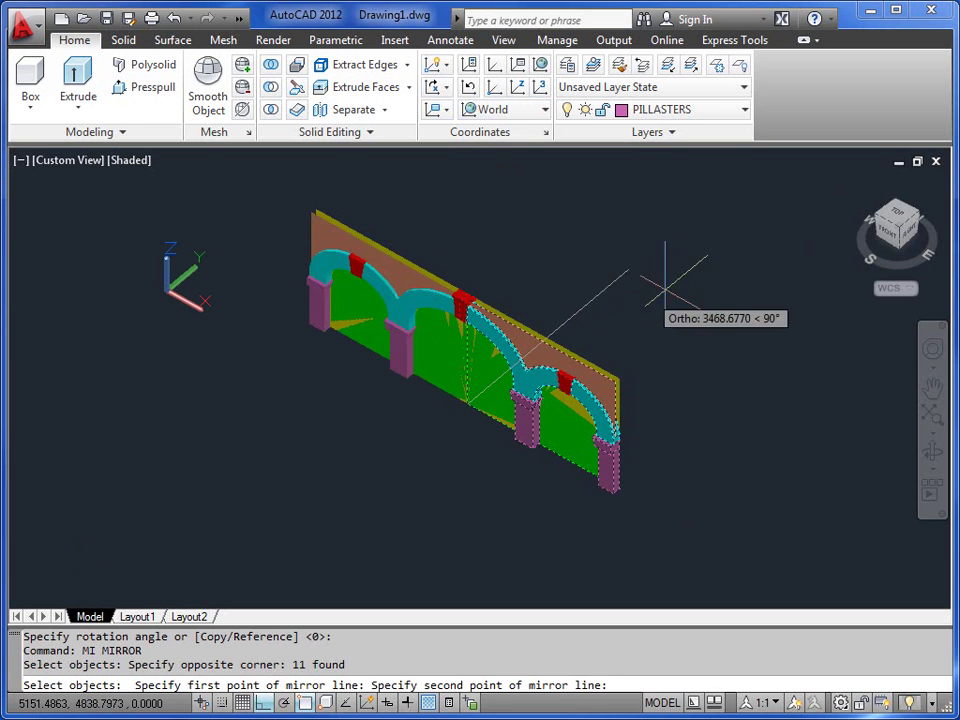
left_click(698, 280)
key("Return")
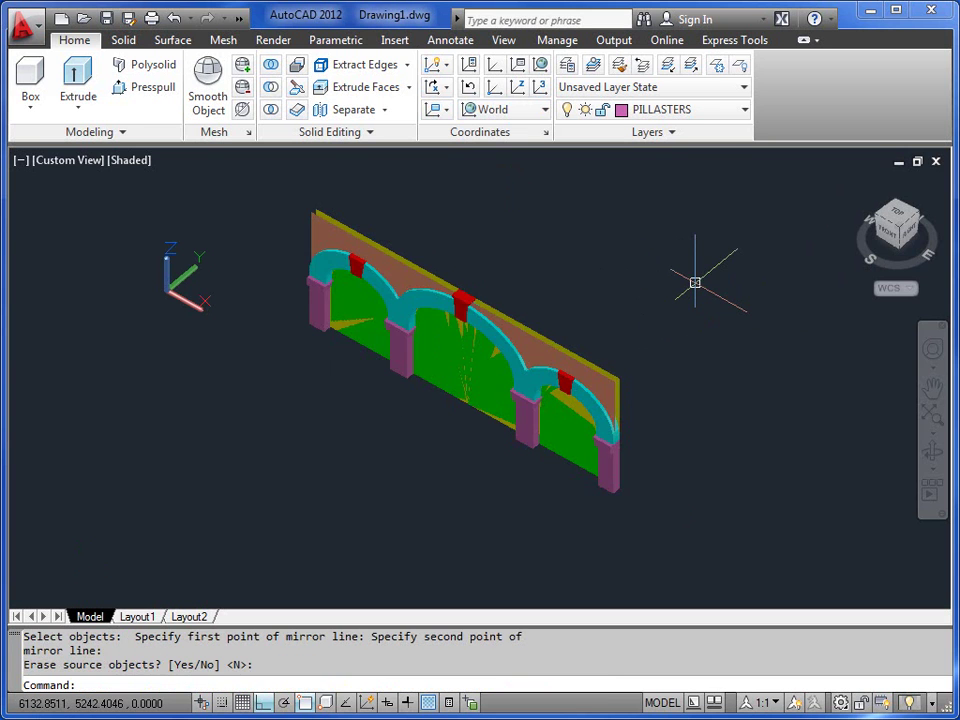
left_click(929, 453)
left_click_drag(538, 443, 456, 354)
scroll(456, 350, "up", 3)
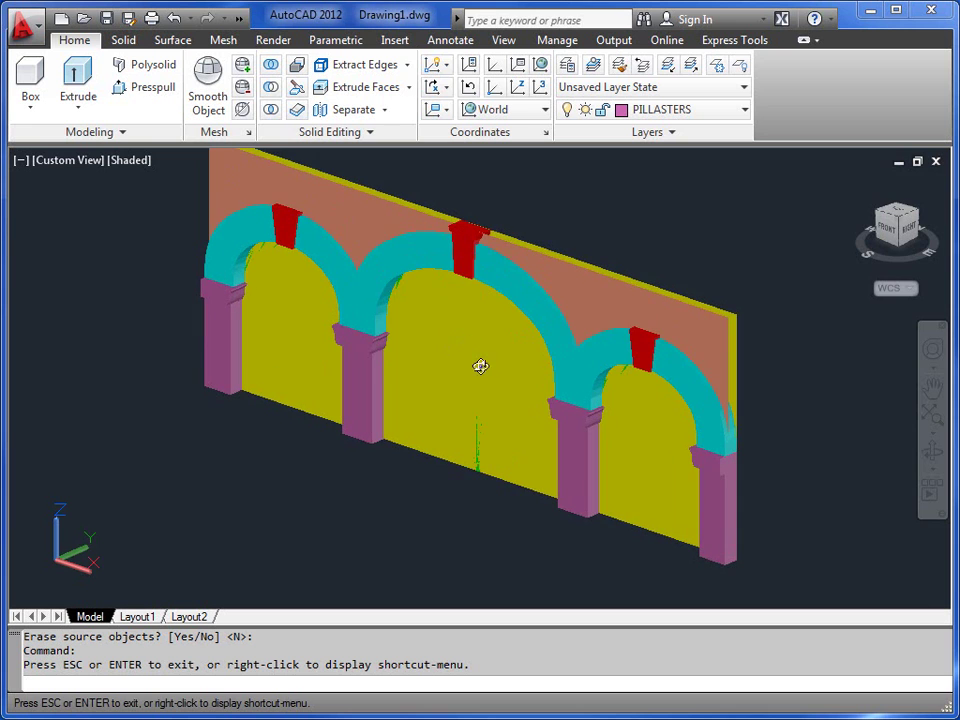